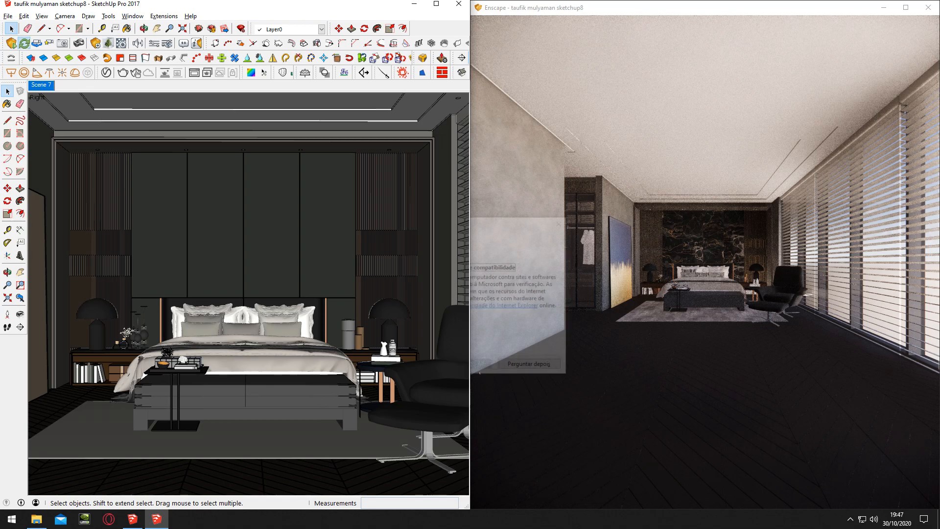
Apply the Simple Style from the Default Styles collection to the bedroom model
left_click(563, 223)
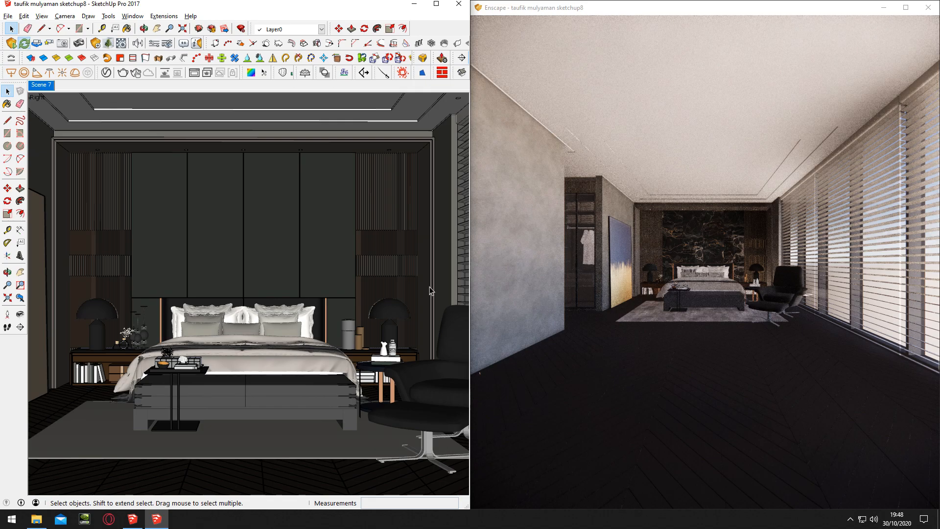
key("b")
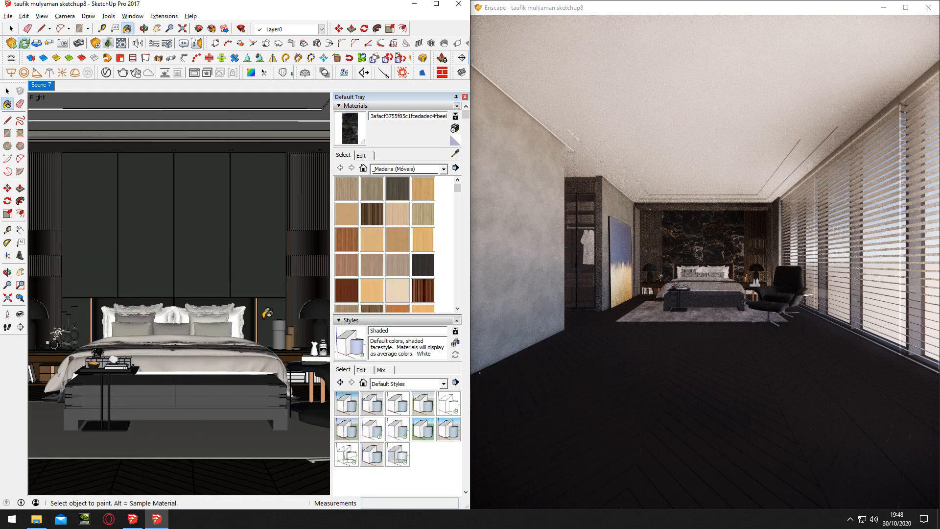
key("alt")
left_click(411, 384)
left_click(404, 397)
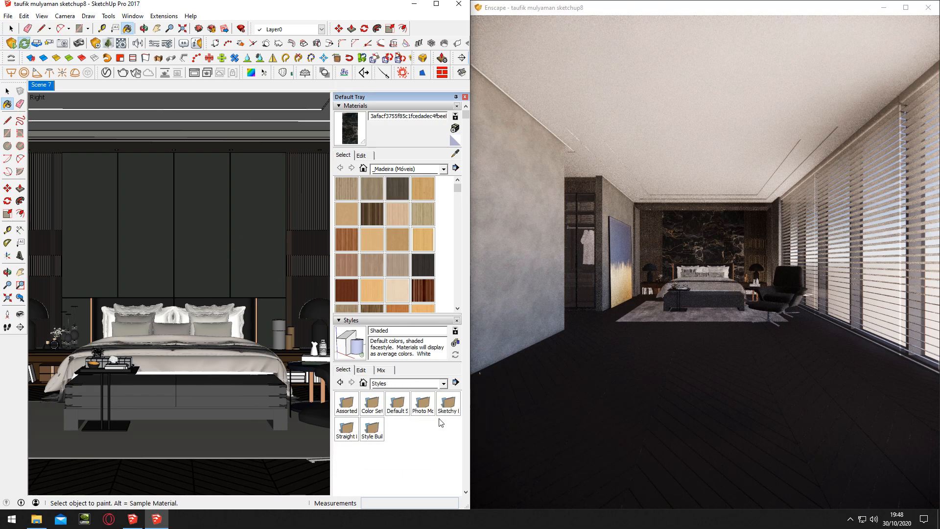
left_click(401, 406)
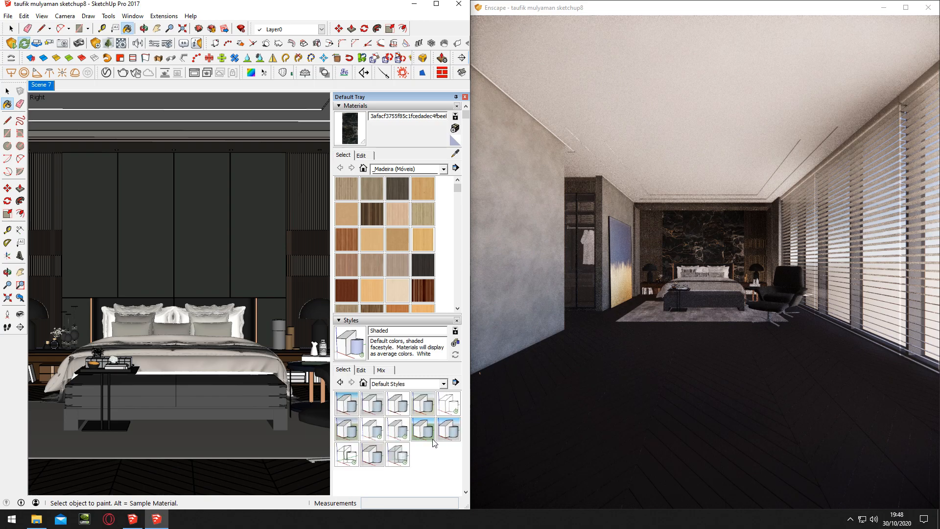
left_click(431, 431)
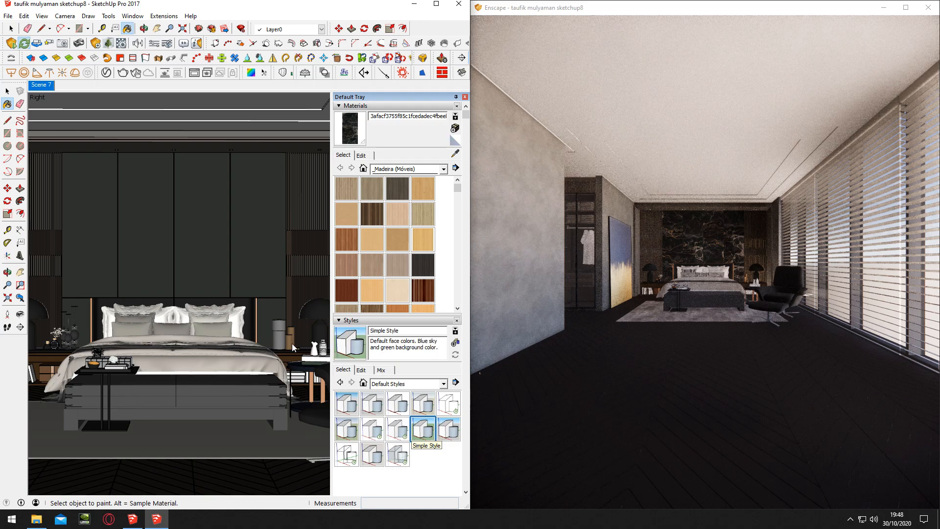
Turn off profile edges in the Simple Style's edge settings
left_click(357, 107)
left_click(348, 116)
left_click(350, 154)
left_click(351, 116)
mouse_move(245, 314)
middle_mouse_down()
mouse_move(237, 321)
mouse_move(254, 317)
middle_mouse_up()
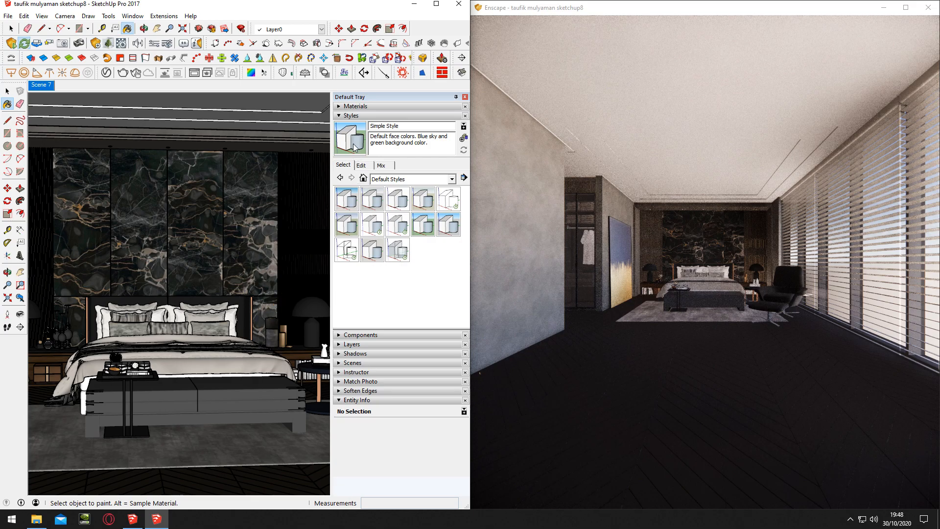
left_click(351, 116)
middle_click_drag(250, 324, 216, 331)
left_click(347, 116)
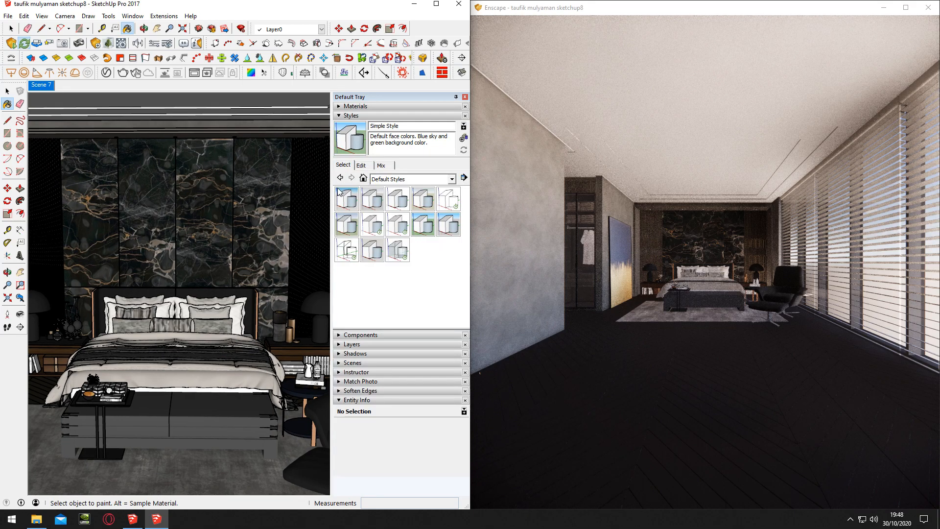
left_click(361, 166)
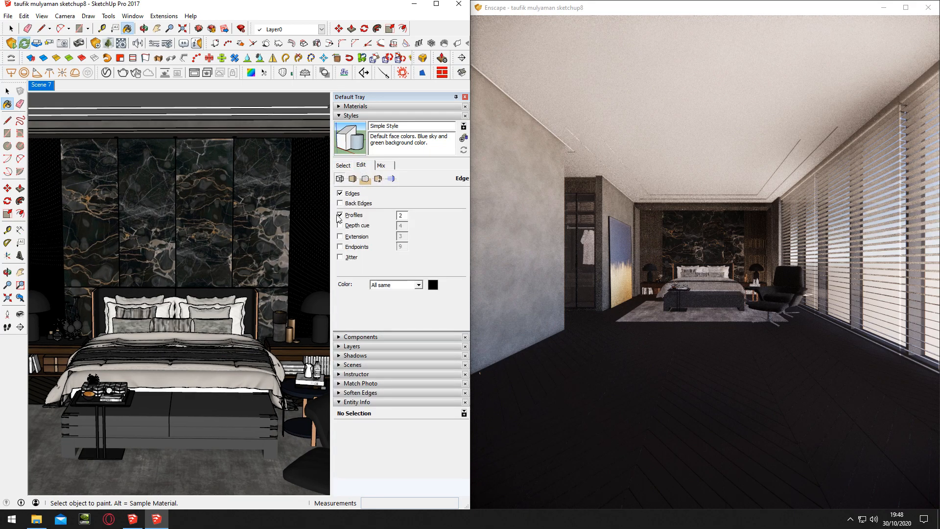
left_click(339, 215)
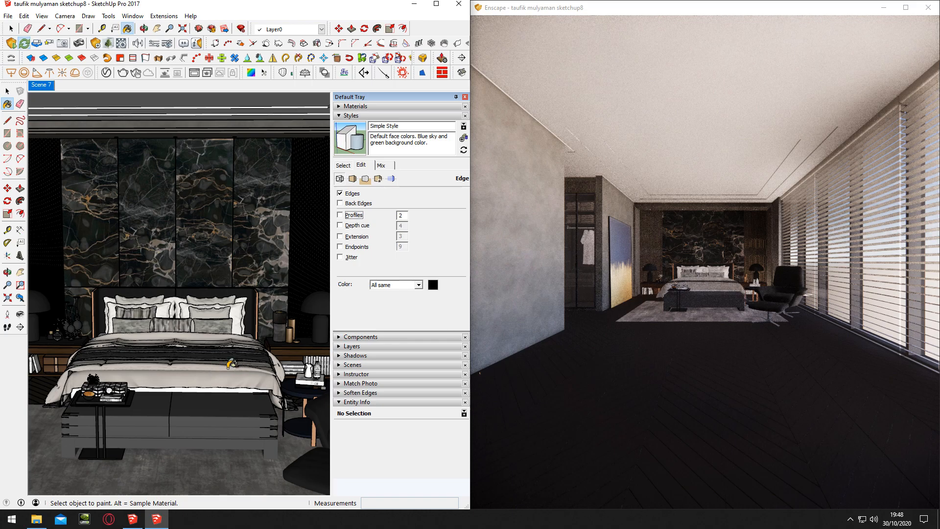
Close the settings tray, return to the saved Scene 7 view, and shift the Enscape render's time of day towards dusk
mouse_move(236, 364)
middle_mouse_down()
mouse_move(226, 281)
mouse_move(240, 287)
middle_mouse_up()
left_click(465, 97)
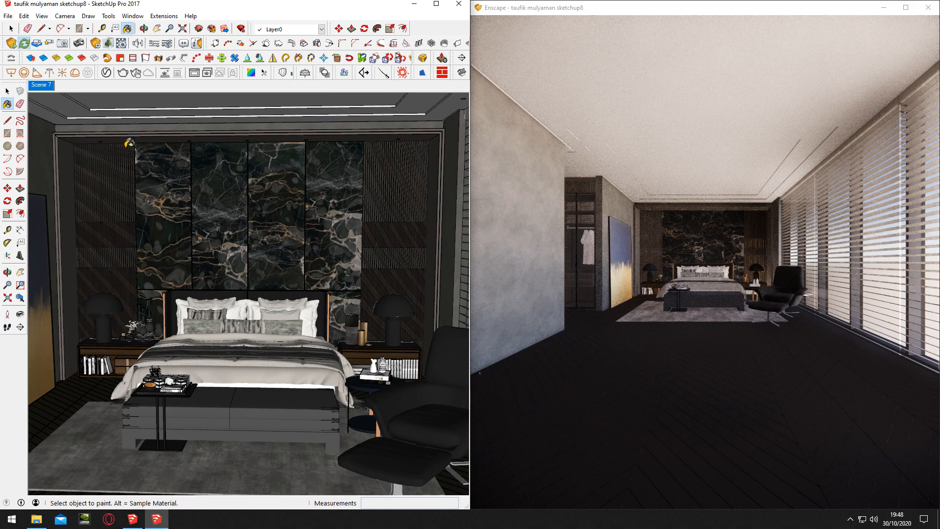
left_click(45, 88)
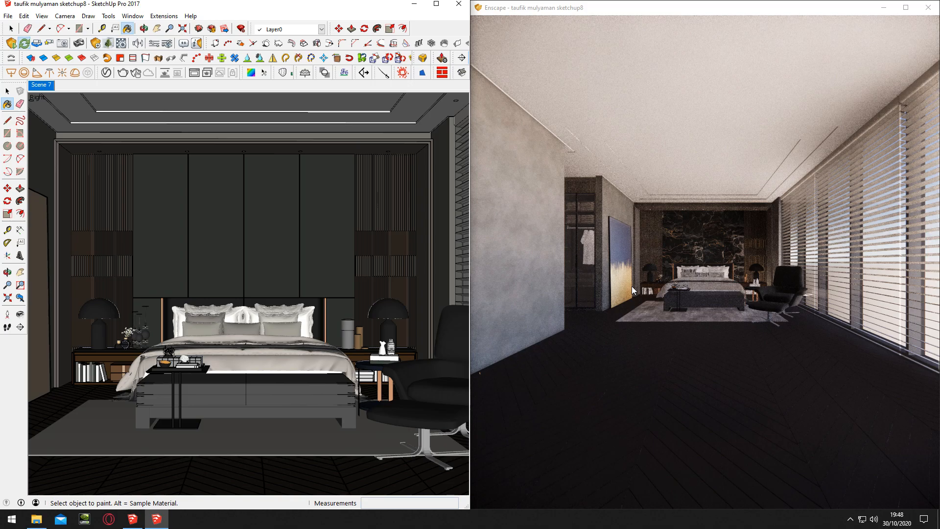
right_click_drag(607, 299, 677, 298, "shift")
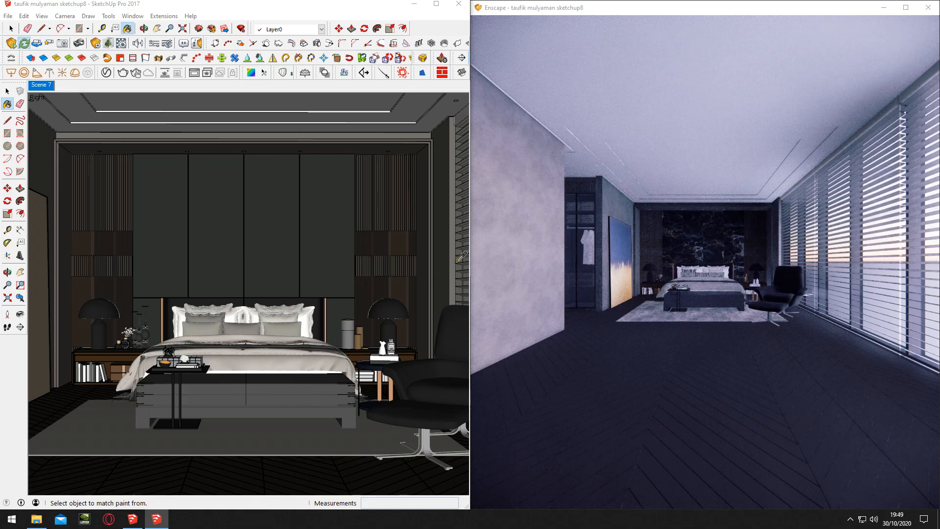
Sample the window's [Color_A02]2 material, disable its Transparency in Enscape Materials, and raise its Roughness to the maximum
left_click(463, 246)
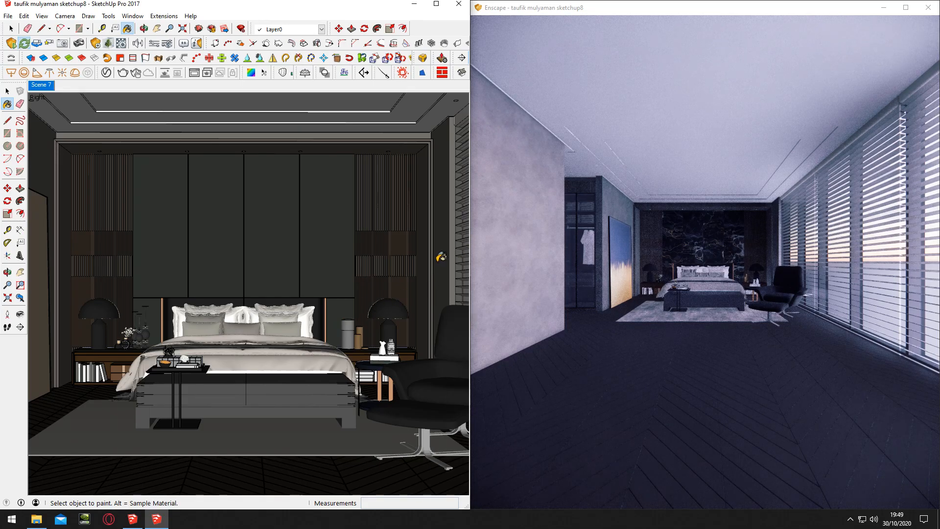
scroll(440, 257, "up", 10)
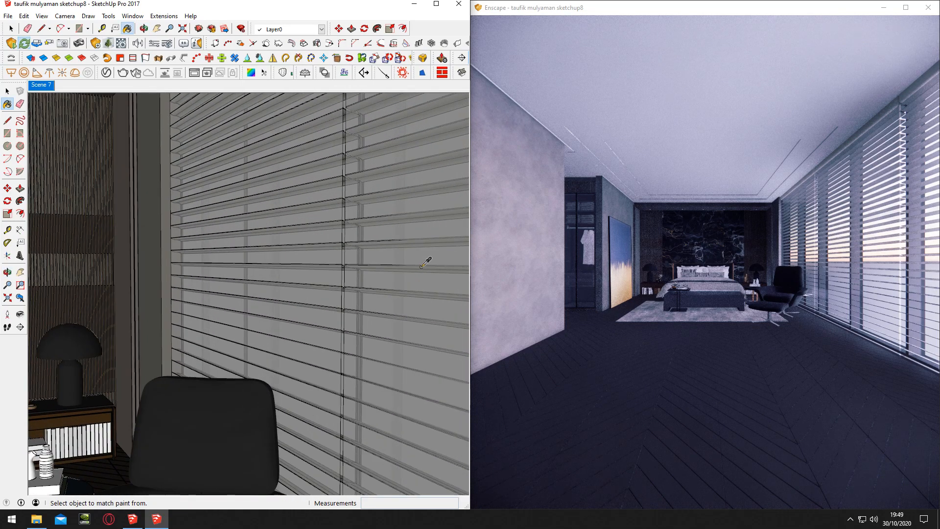
left_click(120, 59)
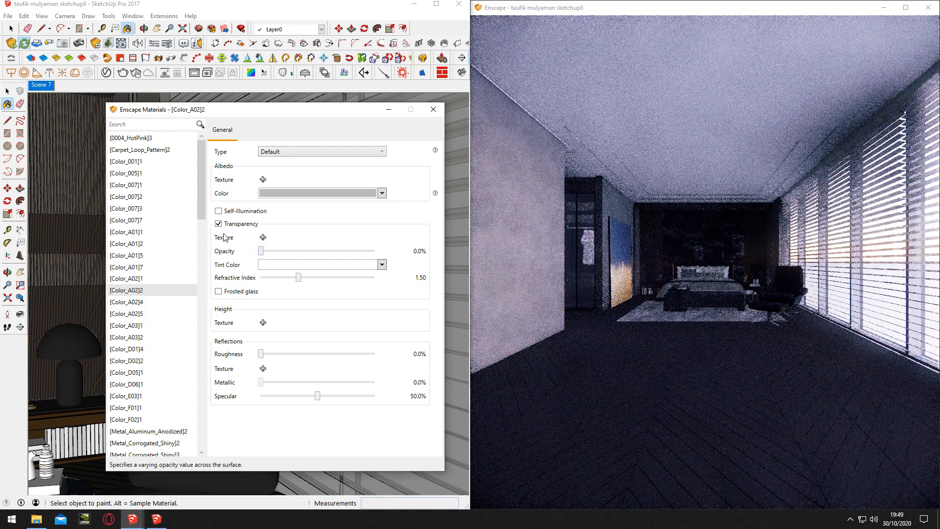
left_click(218, 223)
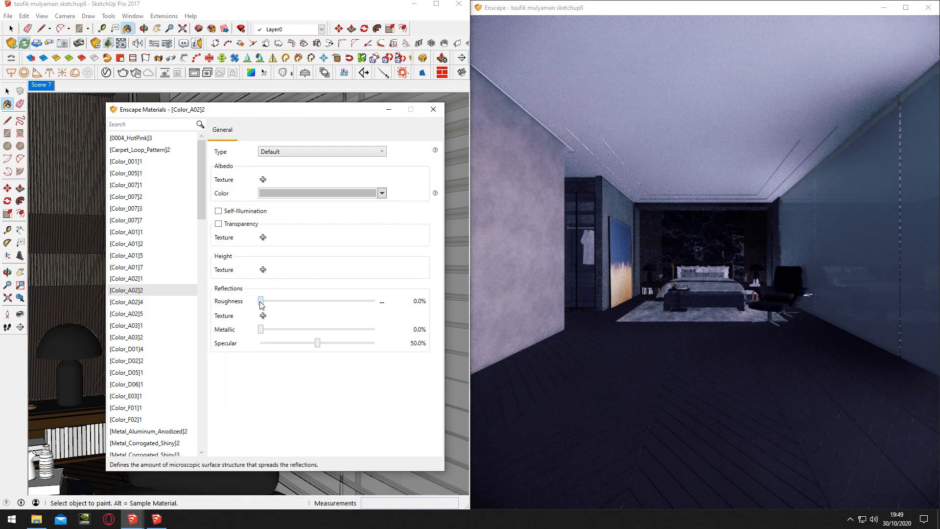
left_click_drag(260, 300, 375, 300)
left_click(433, 110)
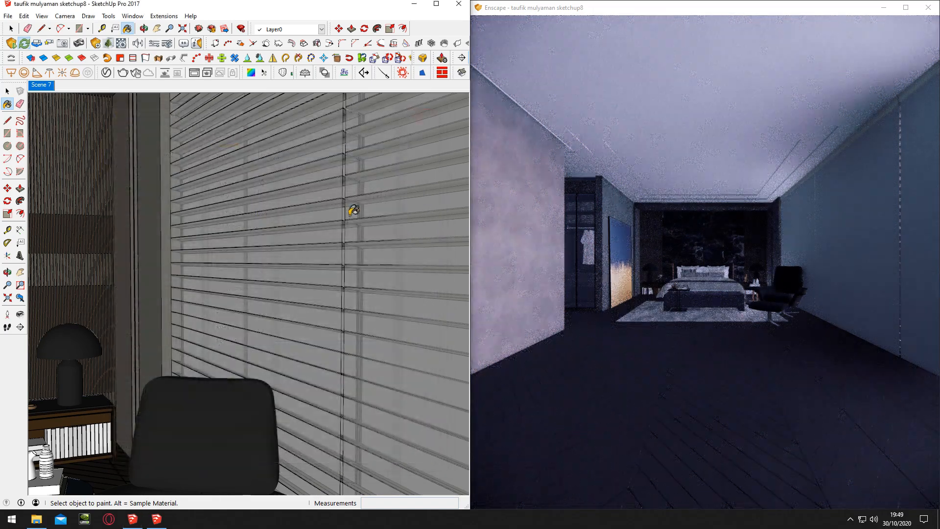
Restore the saved Scene 7 camera view facing the bed
scroll(269, 249, "down", 5)
mouse_move(220, 278)
middle_mouse_down()
mouse_move(197, 283)
mouse_move(190, 269)
middle_mouse_up()
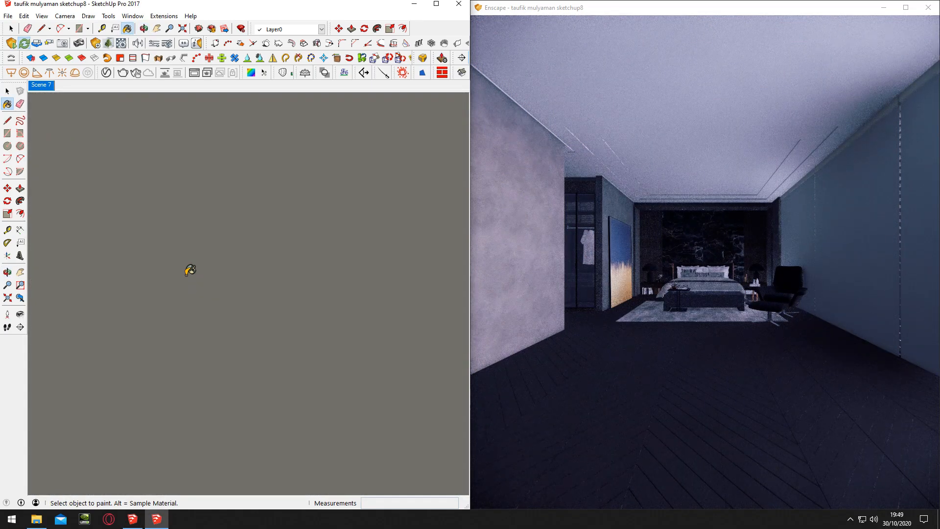
left_click(40, 87)
Sample the material of a round recessed ceiling spotlight above the headboard wall
middle_click_drag(178, 151, 177, 151, "shift")
scroll(178, 152, "up", 8)
key("space")
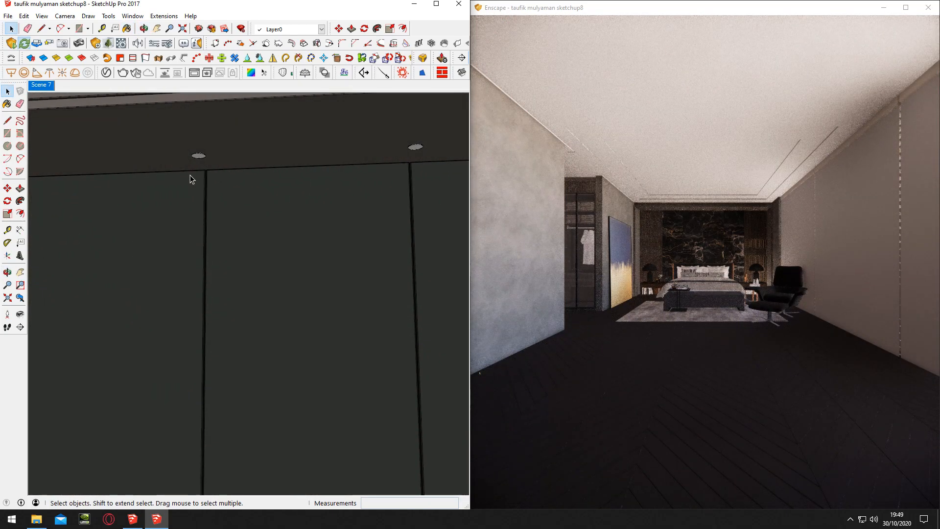
scroll(197, 160, "up", 4)
scroll(198, 160, "down", 6)
mouse_move(233, 164)
middle_mouse_down()
mouse_move(243, 180)
mouse_move(218, 188)
middle_mouse_up()
scroll(219, 188, "up", 2)
scroll(196, 176, "up", 2)
key("b")
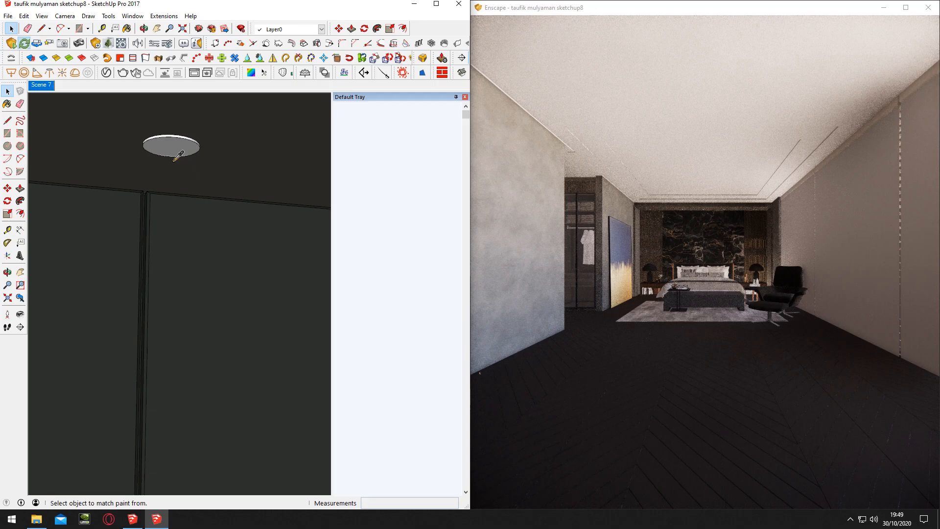
scroll(147, 151, "up", 2)
key("alt")
left_click(116, 157, "alt")
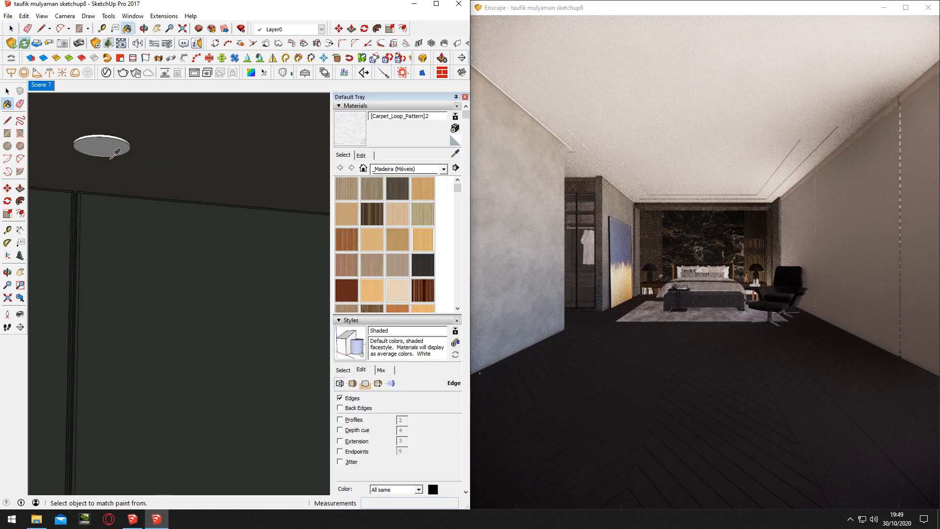
scroll(114, 153, "up", 3)
key("alt")
scroll(114, 154, "down", 2, "alt")
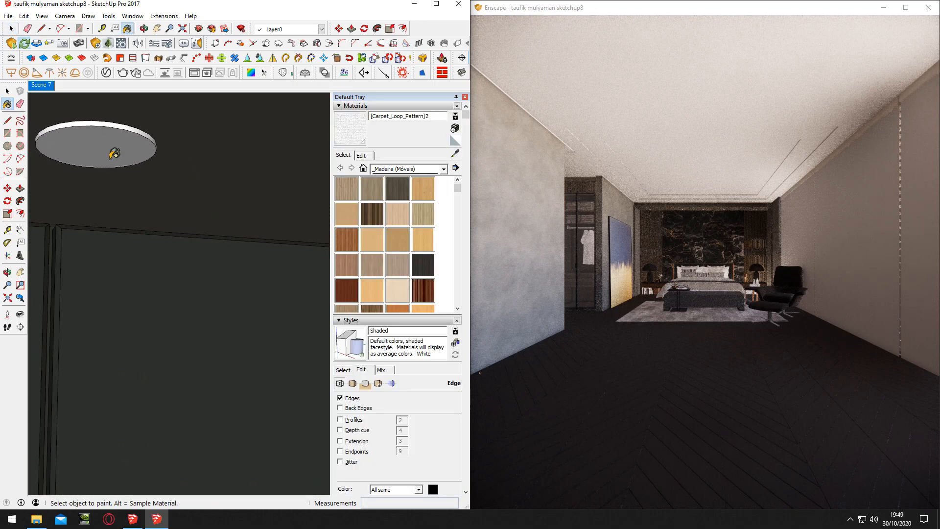
Remove the texture image from the sampled [Carpet_Loop_Pattern]2 material and rename the material "- SPOT EMISSIVE"
left_click(127, 43)
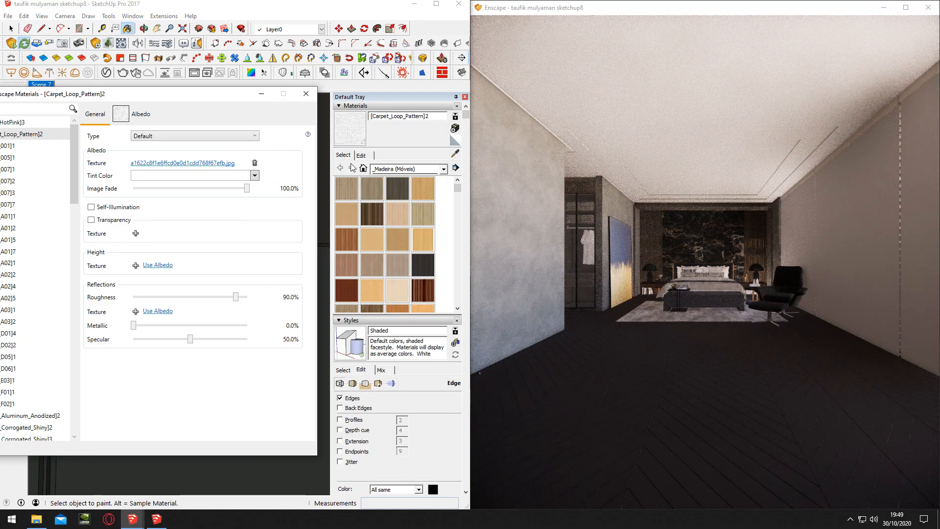
left_click(361, 155)
left_click(340, 242)
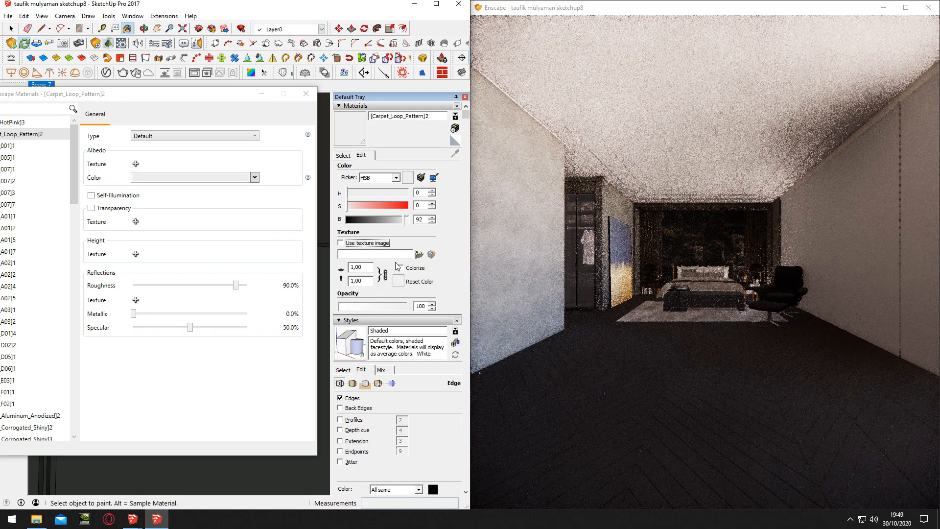
double_click(437, 120)
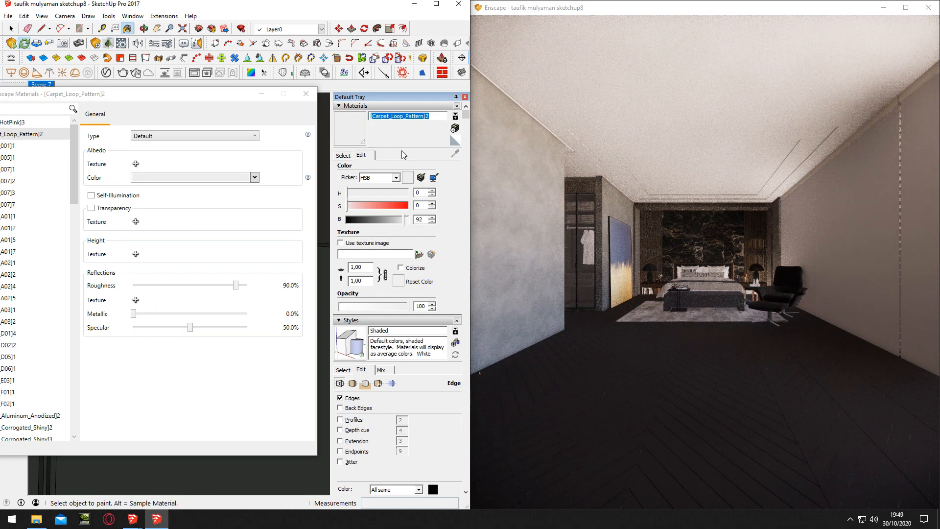
type("- SPOT EMISSIVE")
key("Return")
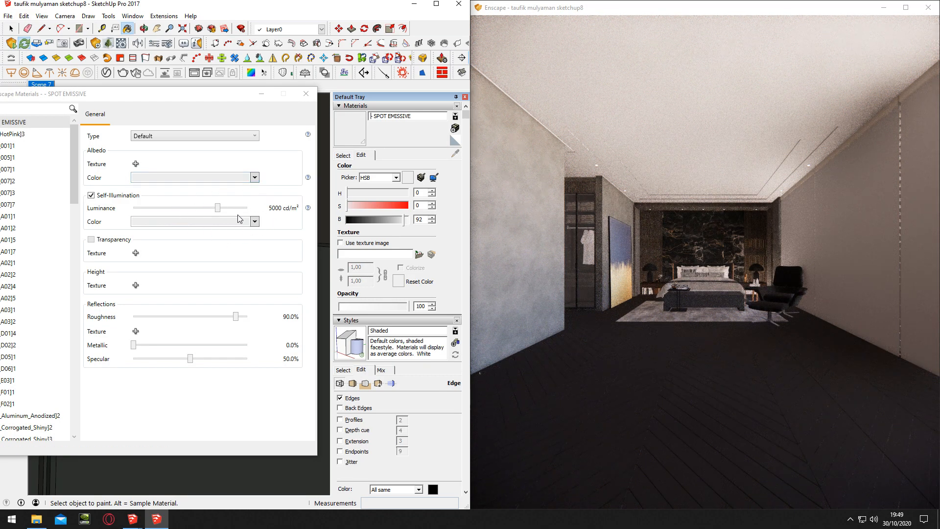
Set the emissive material's luminance to 100000 cd/m², its albedo color to white and its self-illumination color to DarkOrange
left_click_drag(217, 208, 247, 207)
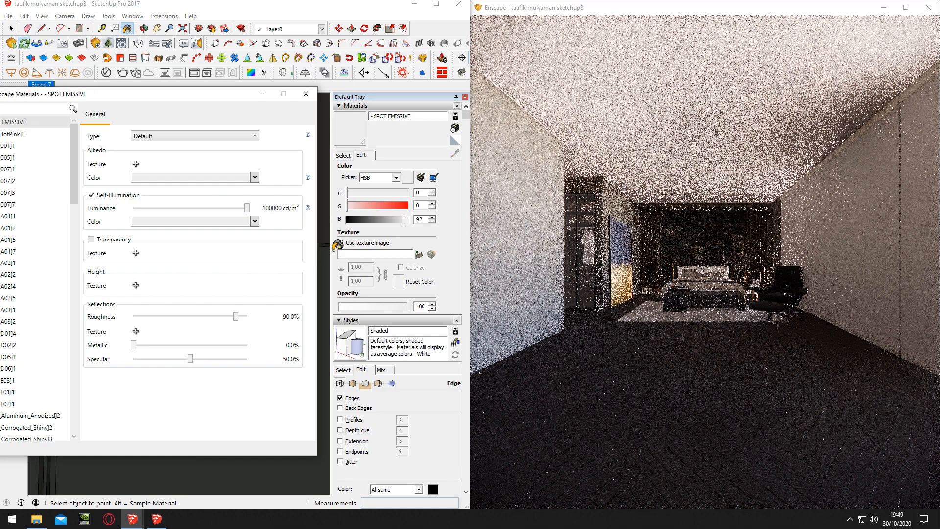
left_click(255, 178)
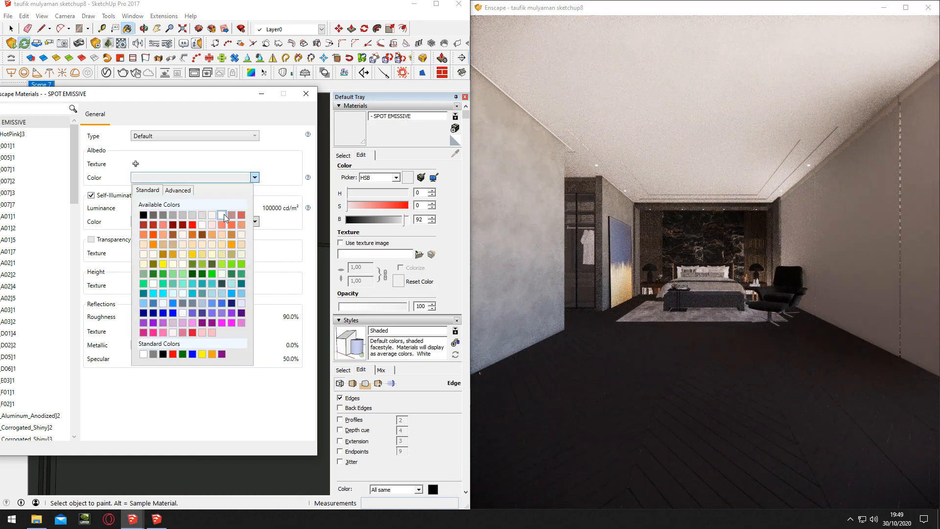
left_click(223, 216)
left_click(142, 223)
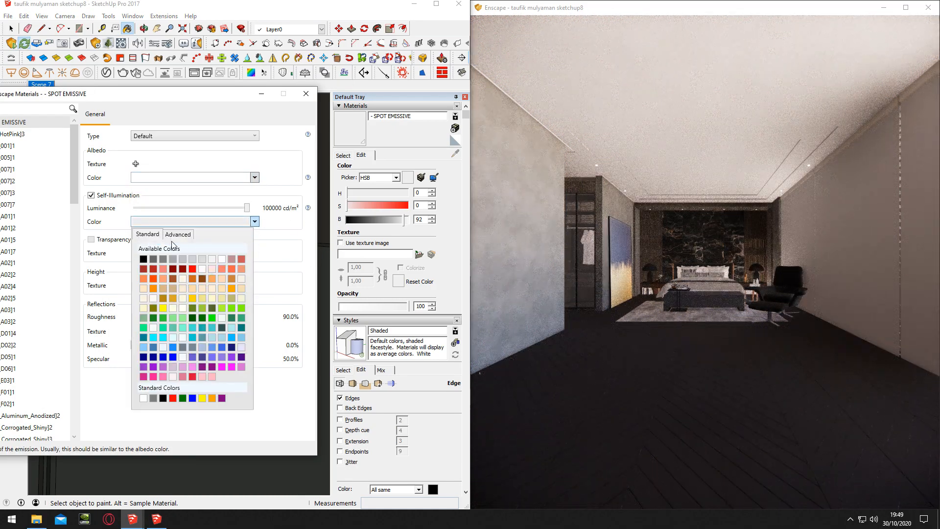
left_click(153, 289)
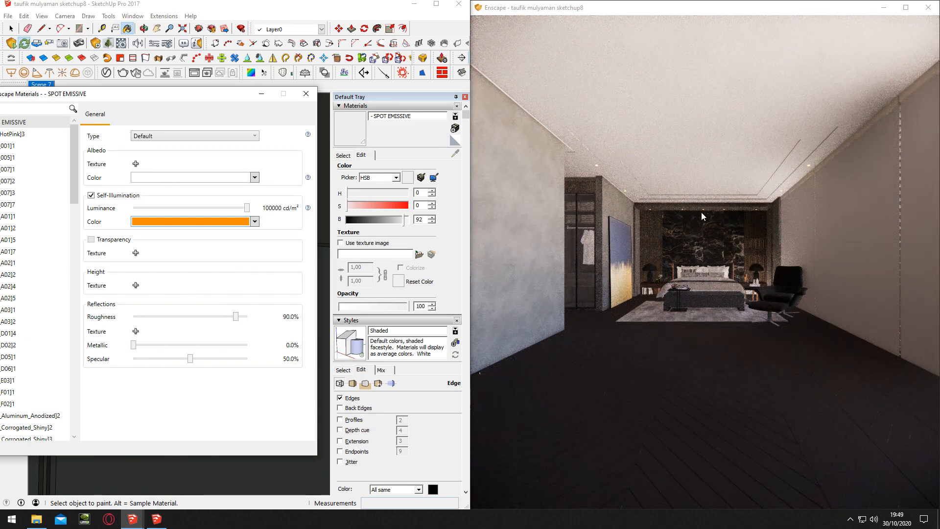
left_click(306, 94)
Open a round ceiling spotlight above the headboard for editing and select its disc geometry
left_click(11, 29)
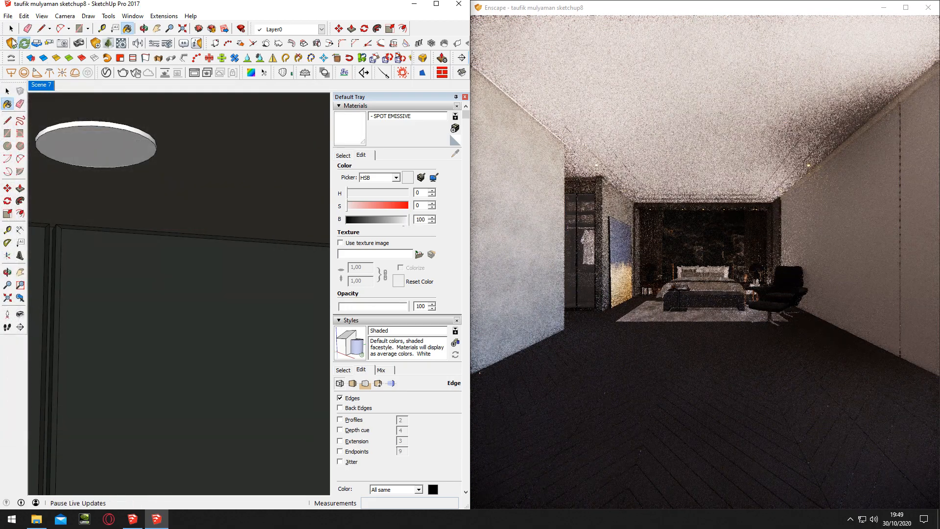
scroll(152, 175, "down", 5)
scroll(160, 179, "down", 7)
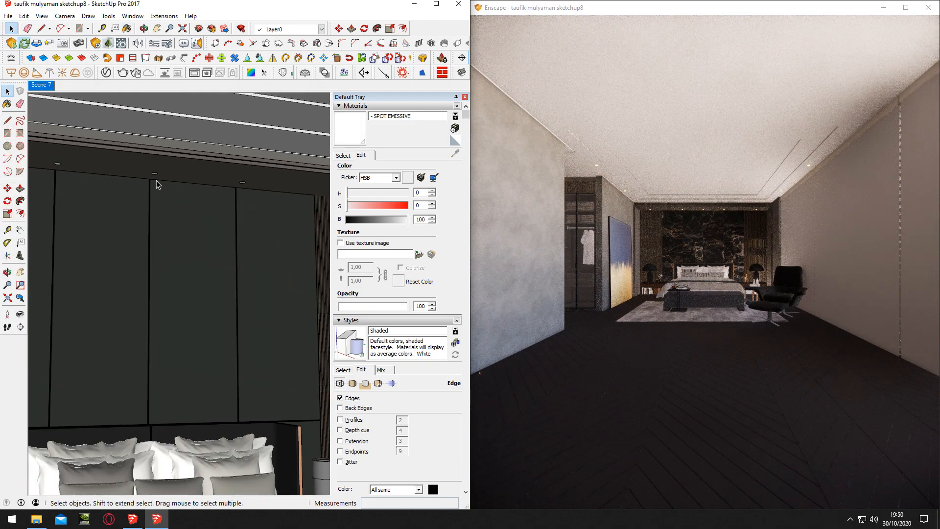
double_click(157, 177)
double_click(157, 176)
scroll(157, 178, "up", 1)
scroll(157, 180, "up", 2)
double_click(158, 179)
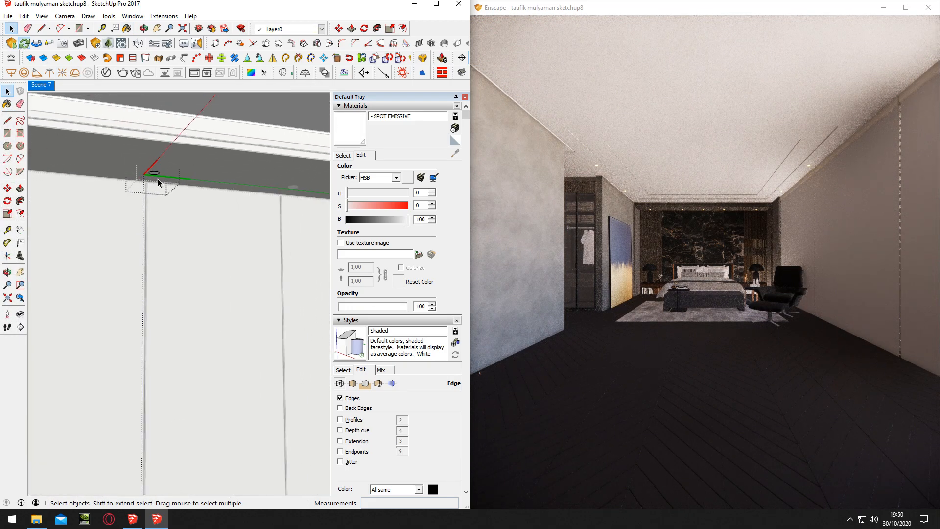
left_click(292, 202)
scroll(157, 179, "up", 8)
left_click(156, 177)
double_click(149, 165)
left_click(149, 165)
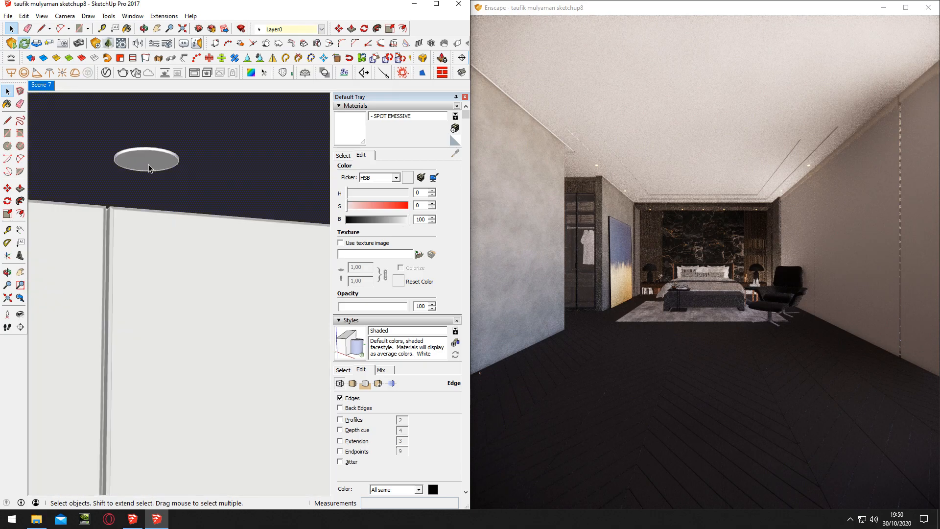
left_click(156, 174)
double_click(157, 174)
left_click(161, 176)
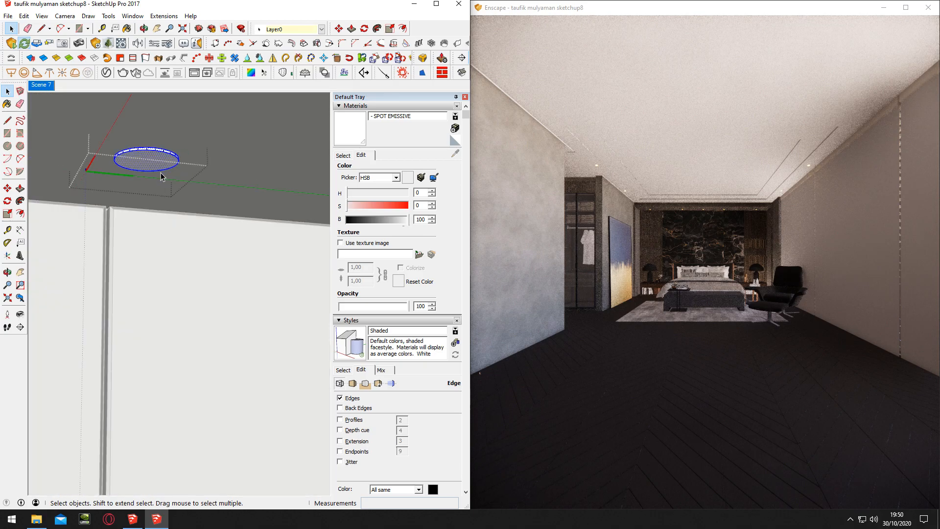
Draw a vertical guide line about 20 units long straight down from the spotlight disc's centre
key("l")
left_click(145, 162)
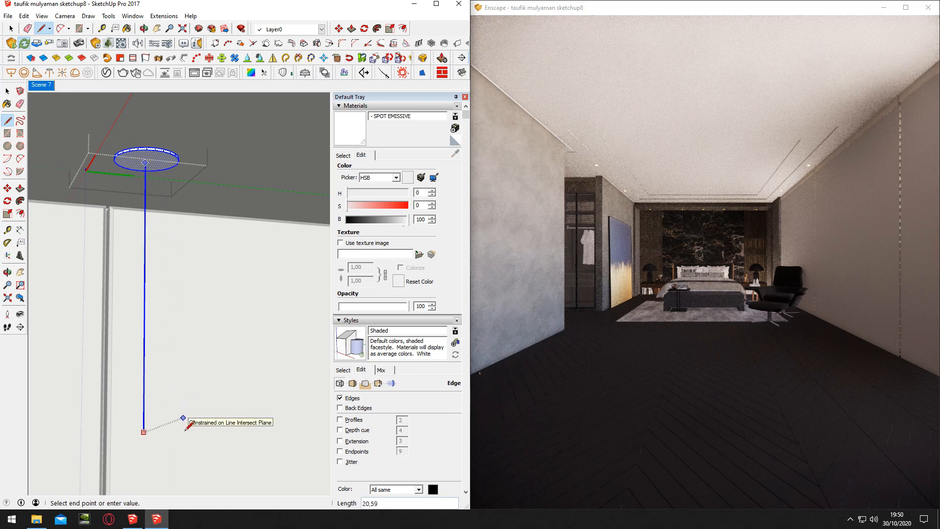
left_click(144, 427)
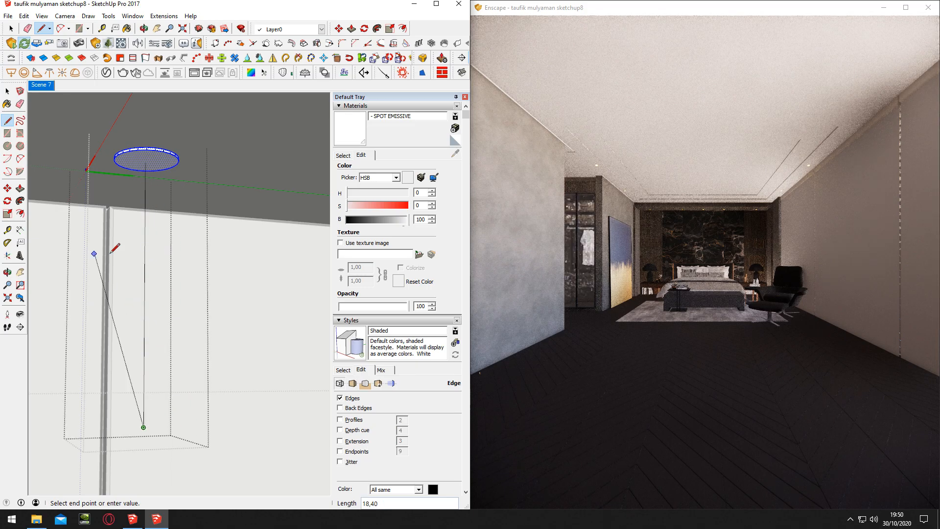
key("space")
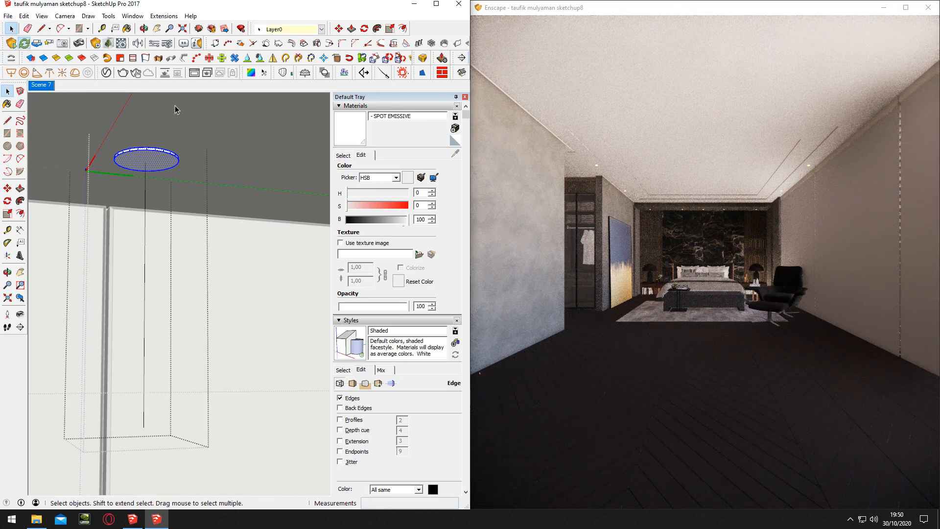
Place an Enscape Spot light at the disc's centre, aimed straight down along the guide line
left_click(95, 43)
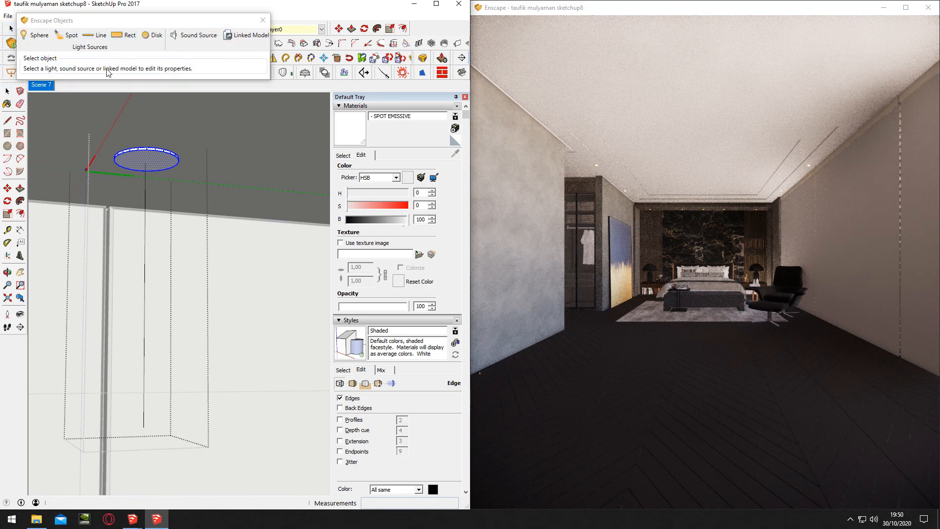
left_click(146, 162)
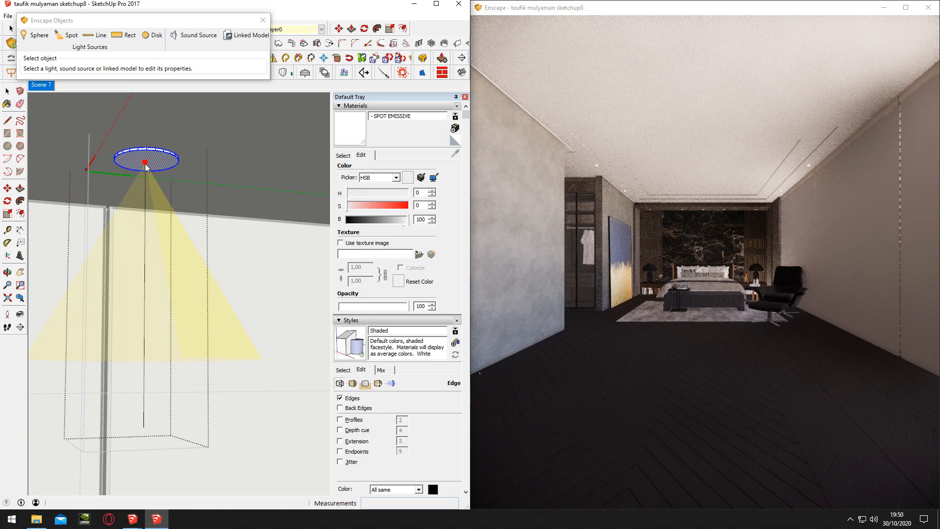
left_click(147, 293)
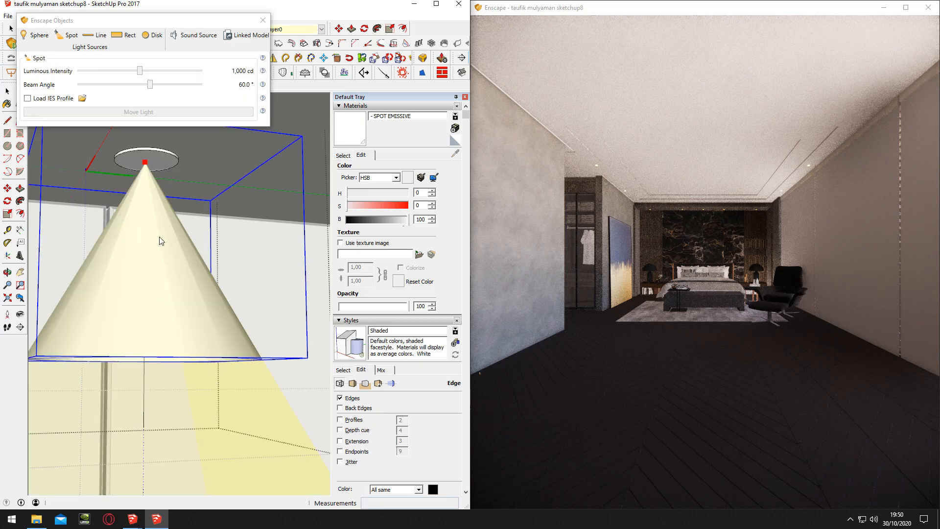
Load the IES profile 5.ies from the library's IES_LIGHT > IES 1 folder and set the light's luminous intensity to 19,852 cd
left_click(83, 99)
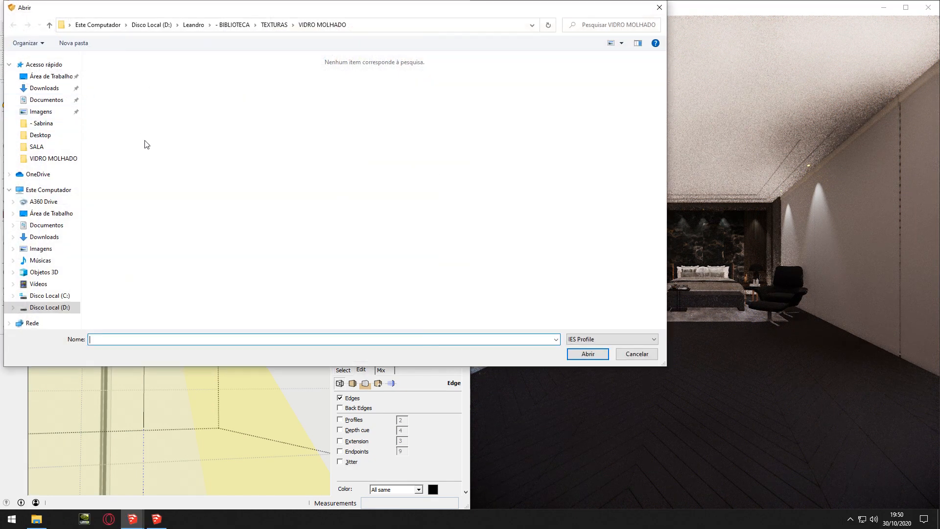
left_click(61, 307)
double_click(125, 125)
double_click(119, 71)
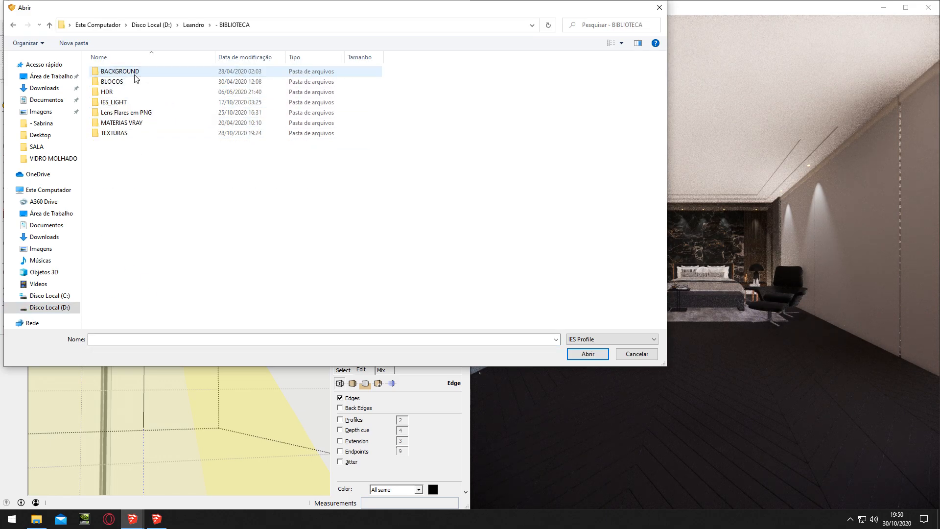
double_click(131, 102)
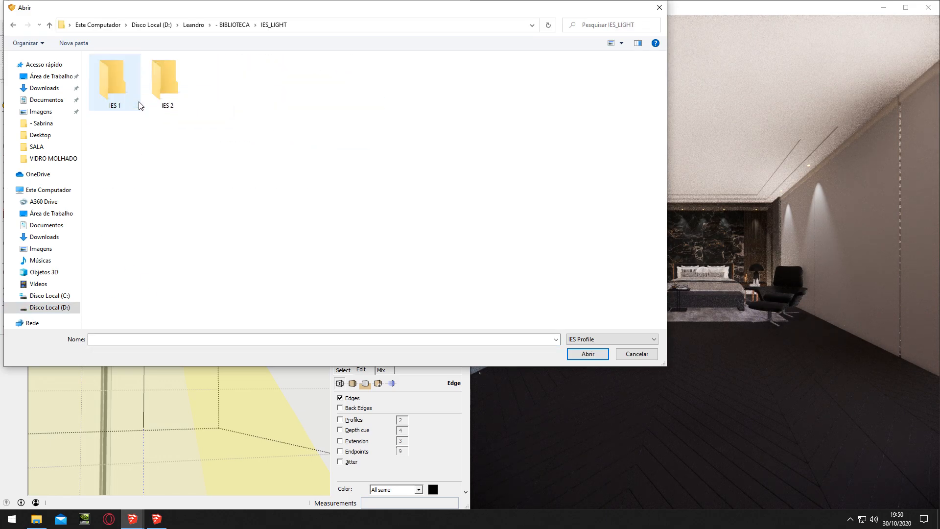
double_click(105, 86)
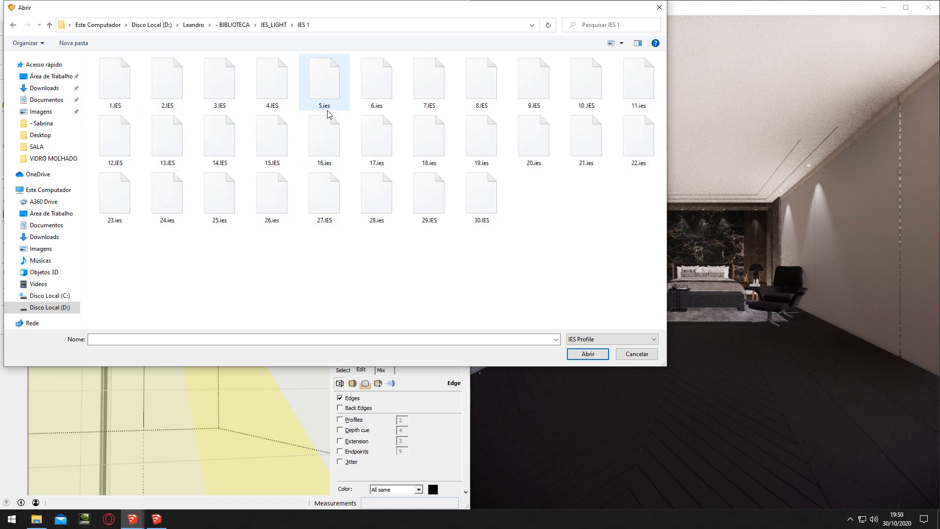
left_click(344, 97)
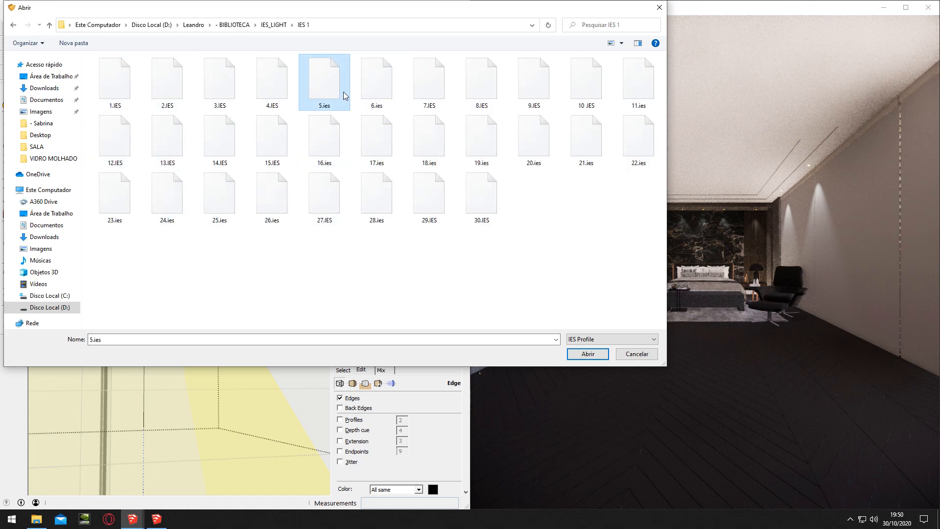
key("Return")
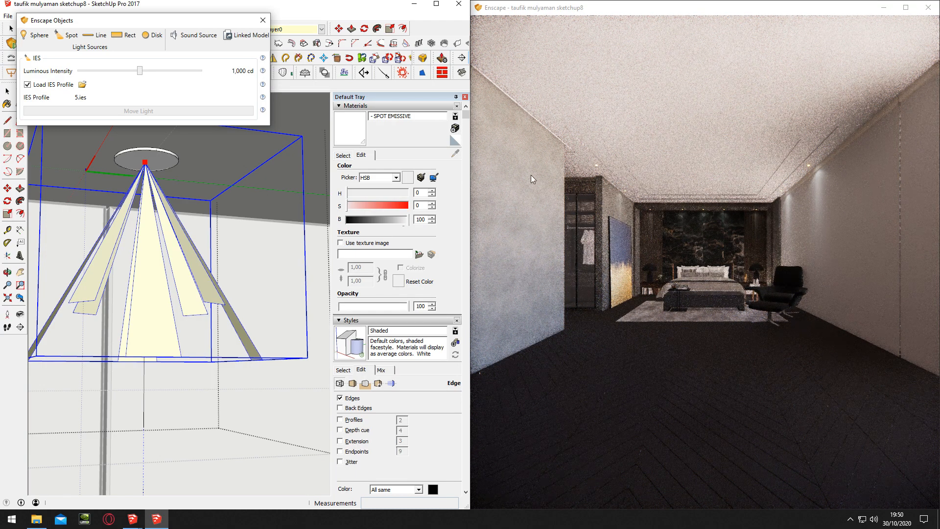
left_click_drag(140, 70, 167, 70)
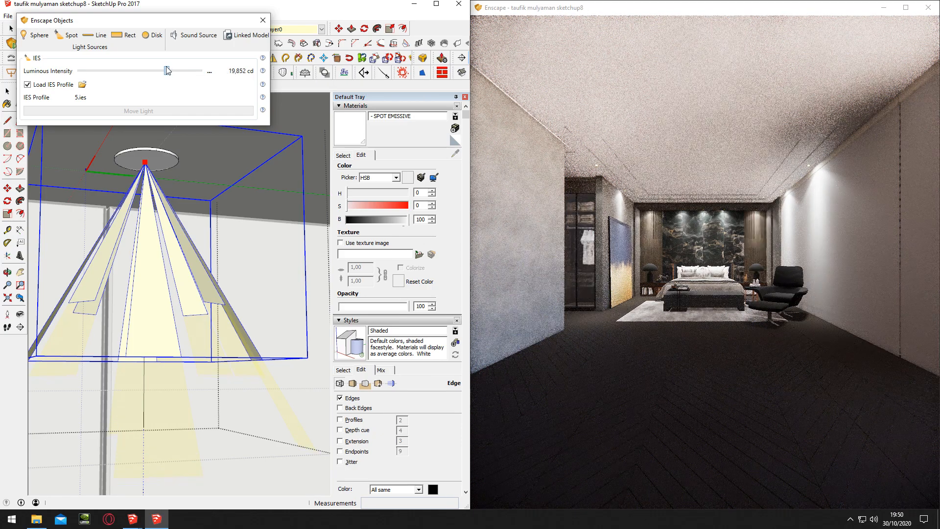
left_click(262, 21)
Apply the Linear (23) wood material from the _Madeira (Móveis) collection to the Enscape spot light
left_click(344, 154)
left_click(401, 256)
scroll(275, 269, "down", 5)
scroll(246, 276, "up", 3)
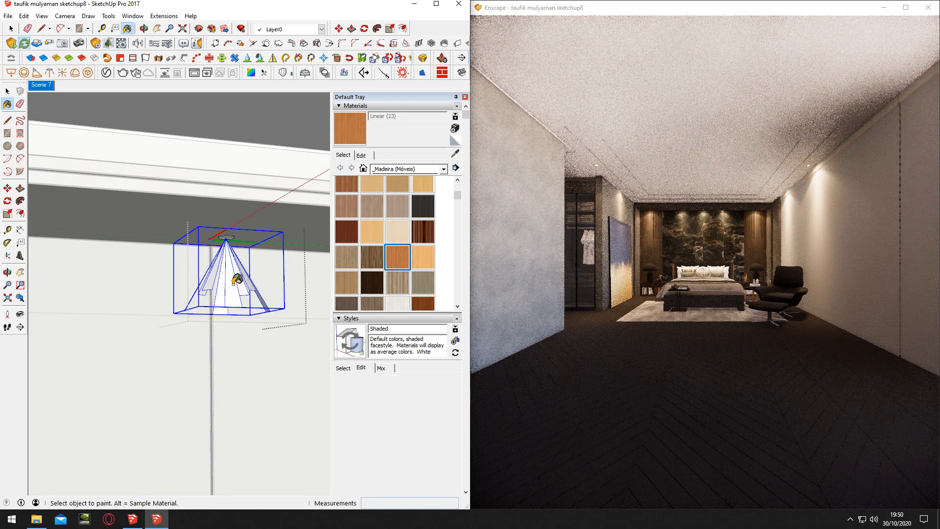
left_click(237, 278)
Remove the texture image from the Linear (23) material and set its saturation to 81
left_click(361, 155)
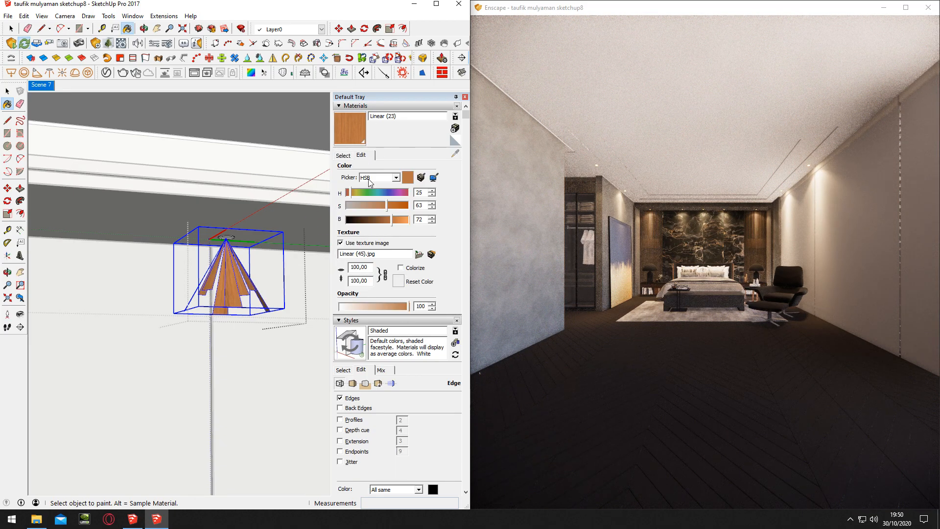
left_click(342, 243)
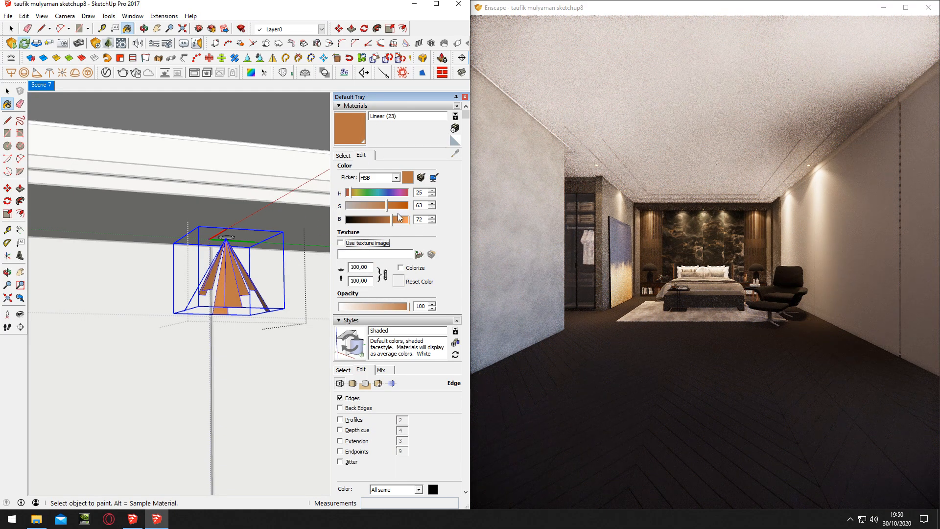
left_click_drag(392, 204, 396, 205)
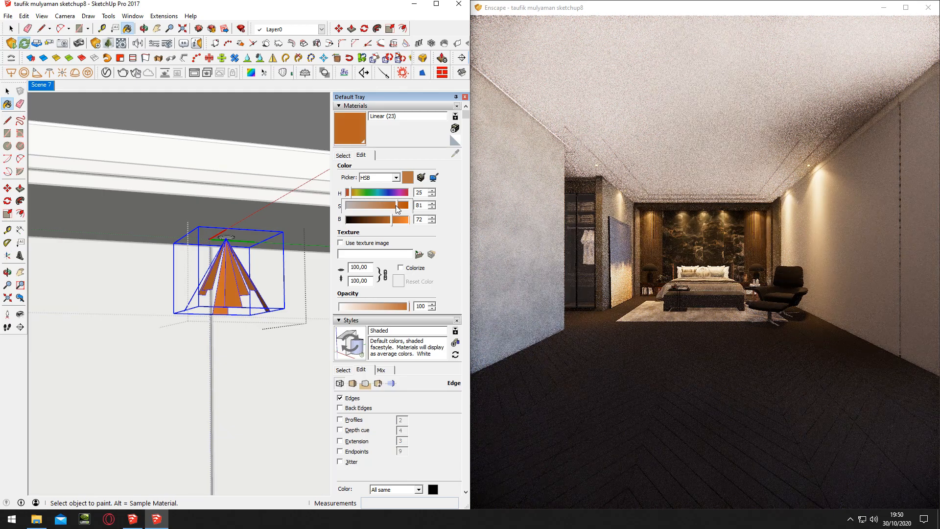
Bring the Enscape camera closer to the bed and leave the spotlight's editing mode in the model
key("w")
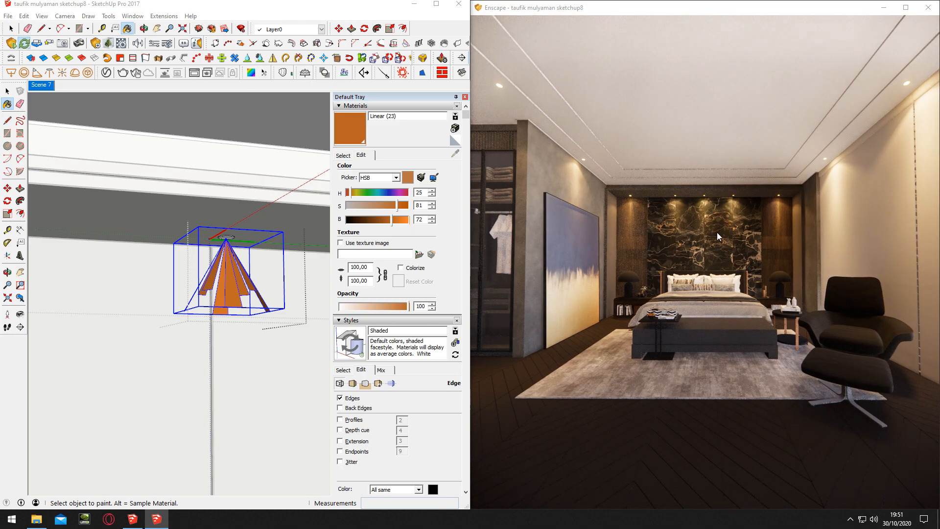
key("space")
key("Escape")
middle_click_drag(235, 269, 172, 226)
scroll(203, 252, "down", 2)
scroll(170, 224, "down", 2)
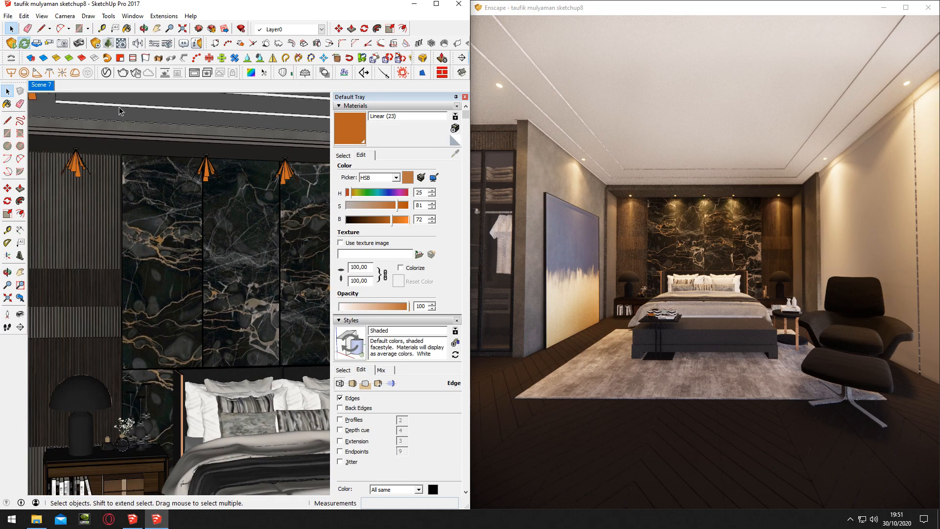
Configure the Enscape visual settings with Two-Point projection, Ultra rendering quality, auto exposure off and exposure at 50%
left_click(166, 46)
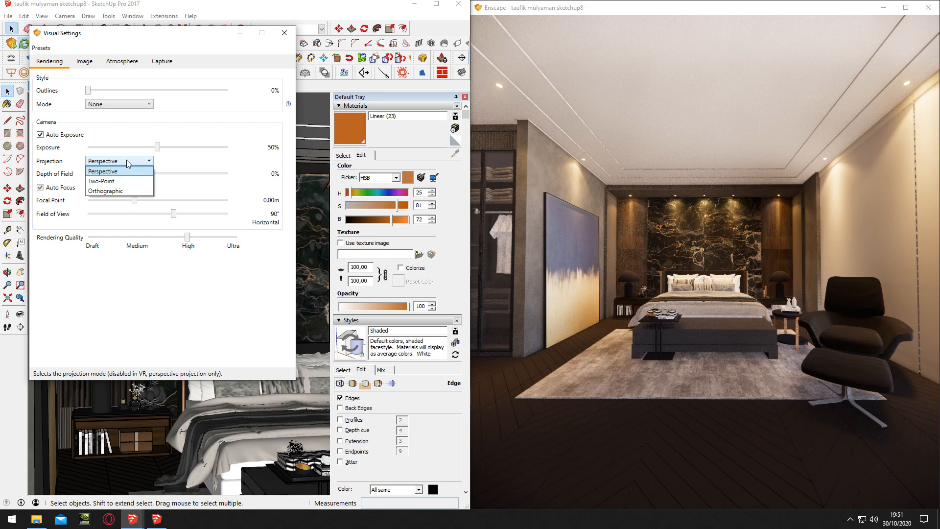
left_click(124, 181)
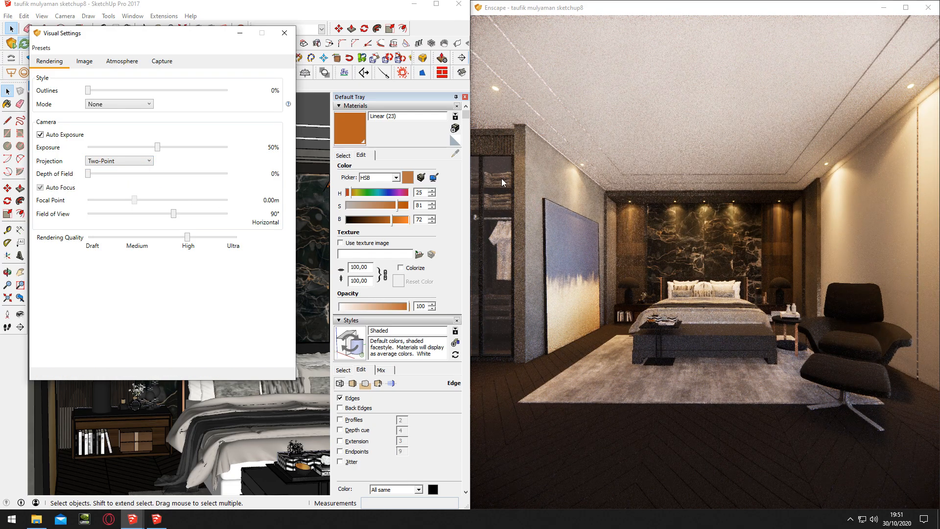
left_click_drag(188, 240, 322, 251)
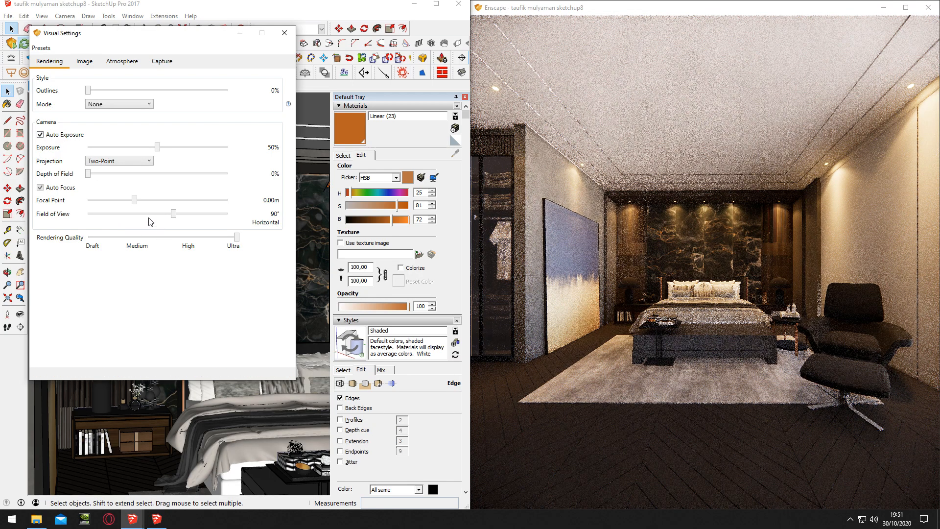
left_click(53, 139)
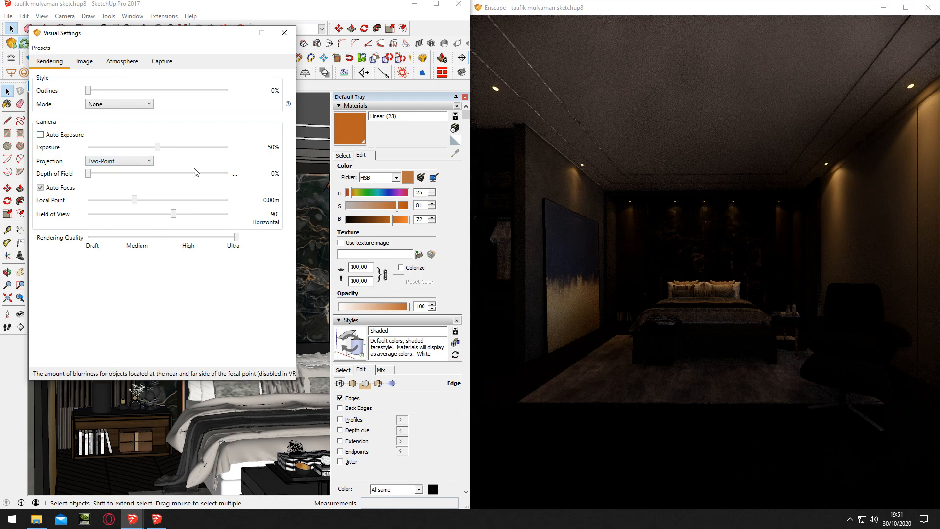
mouse_move(174, 149)
left_mouse_down()
mouse_move(206, 149)
mouse_move(102, 151)
mouse_move(195, 153)
mouse_move(157, 150)
left_mouse_up()
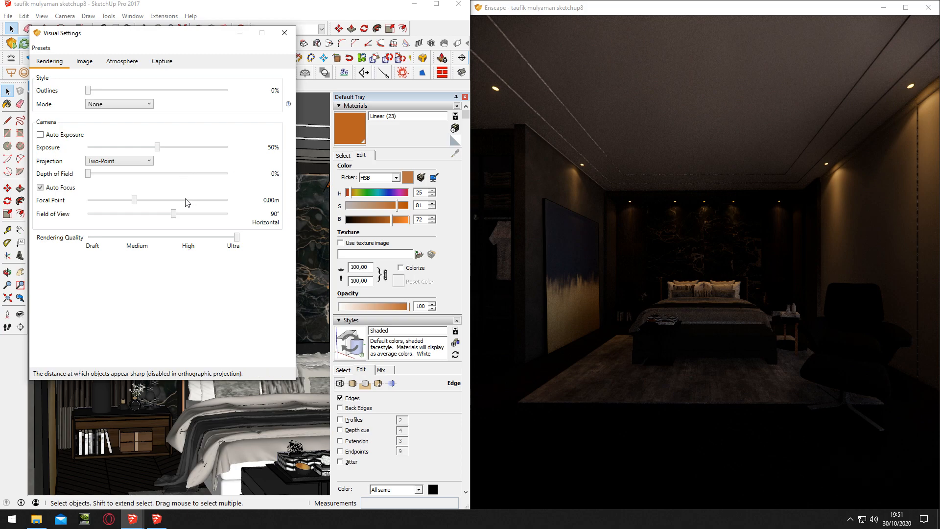
Set the field of view to 60° and reposition the Enscape camera farther back so the bed and side walls are framed
left_click_drag(173, 214, 140, 215)
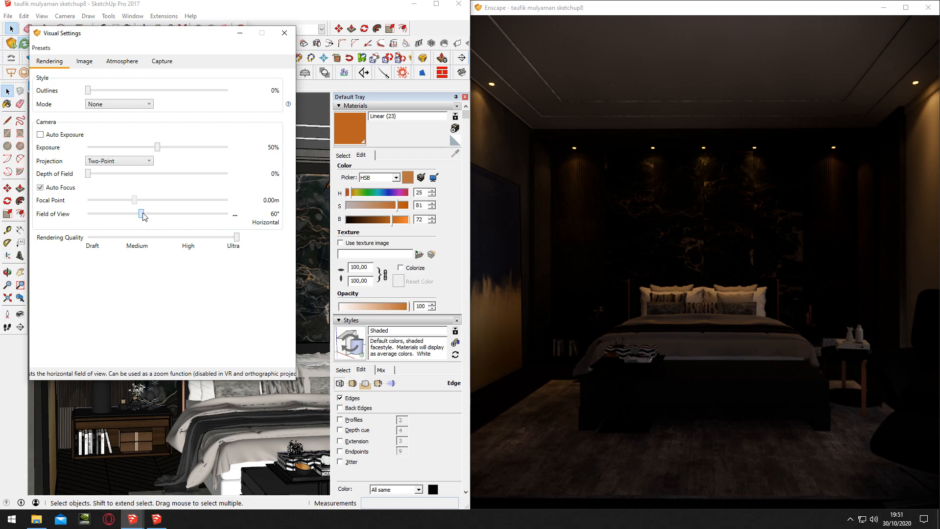
left_click(649, 259)
key("s")
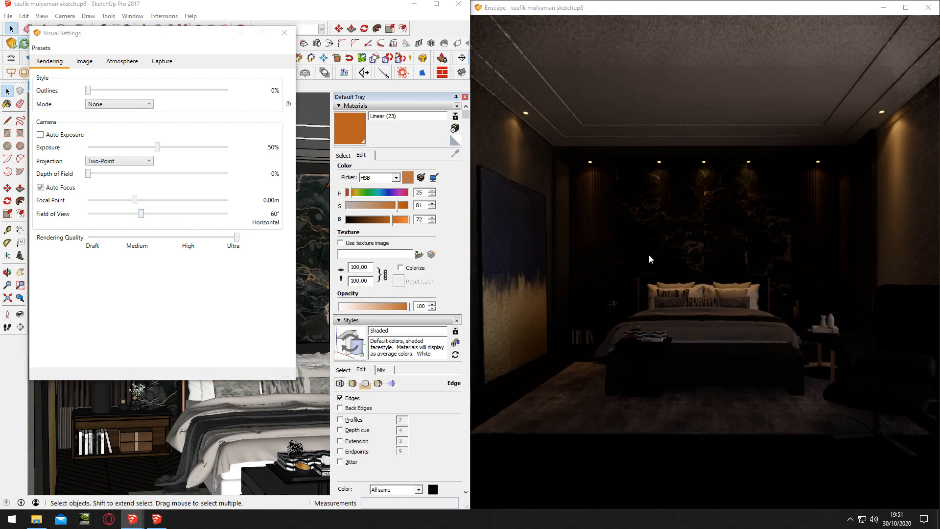
left_click_drag(649, 254, 648, 249)
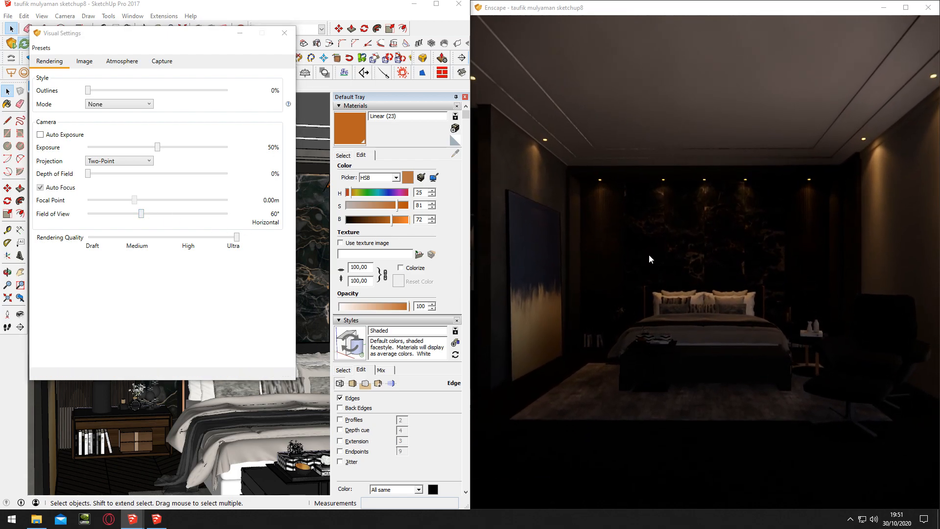
key("w")
left_click(83, 63)
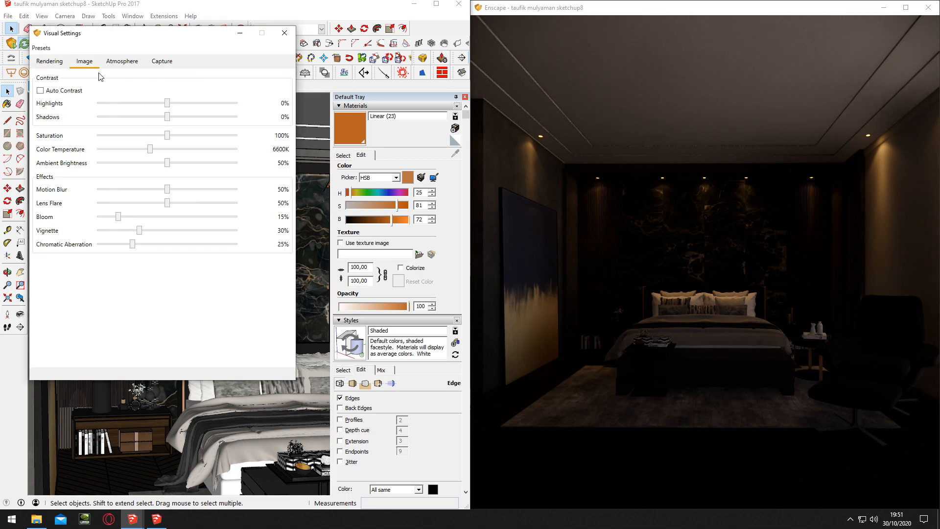
left_click(122, 61)
left_click(162, 62)
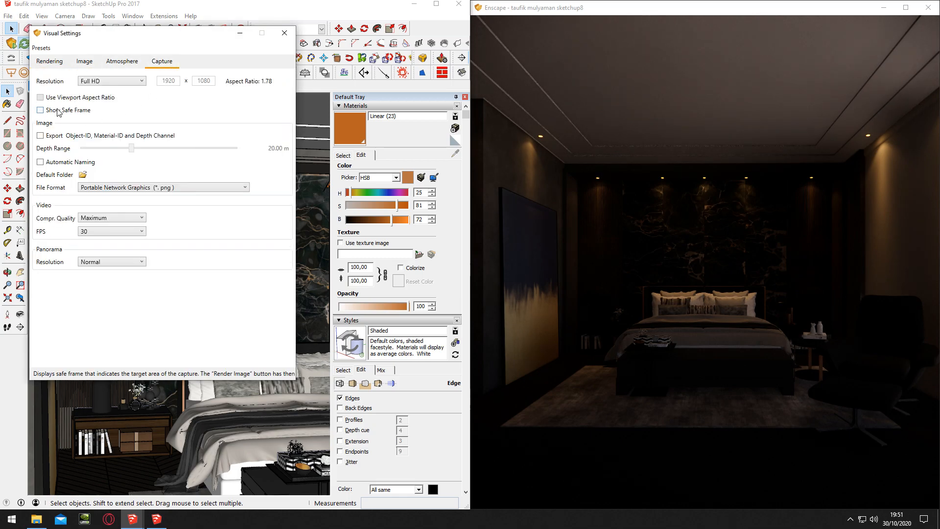
left_click(54, 63)
left_click(162, 62)
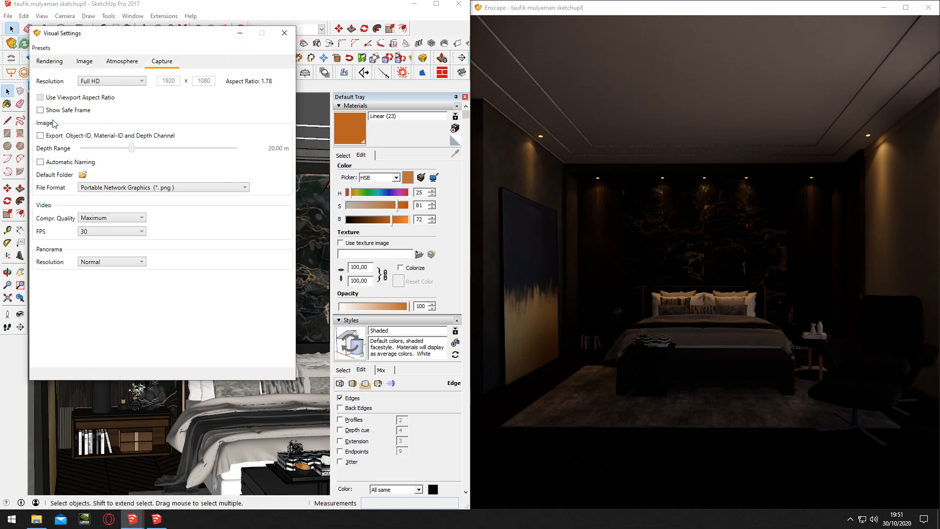
Compare Enscape's ambient brightness at 0% and 100%, keep it at 0% and close the visual settings
left_click(55, 60)
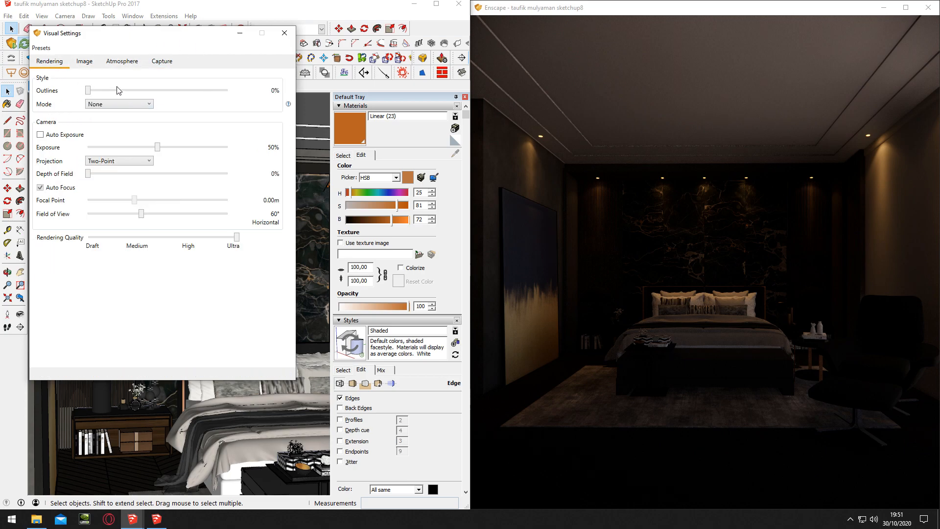
left_click(84, 62)
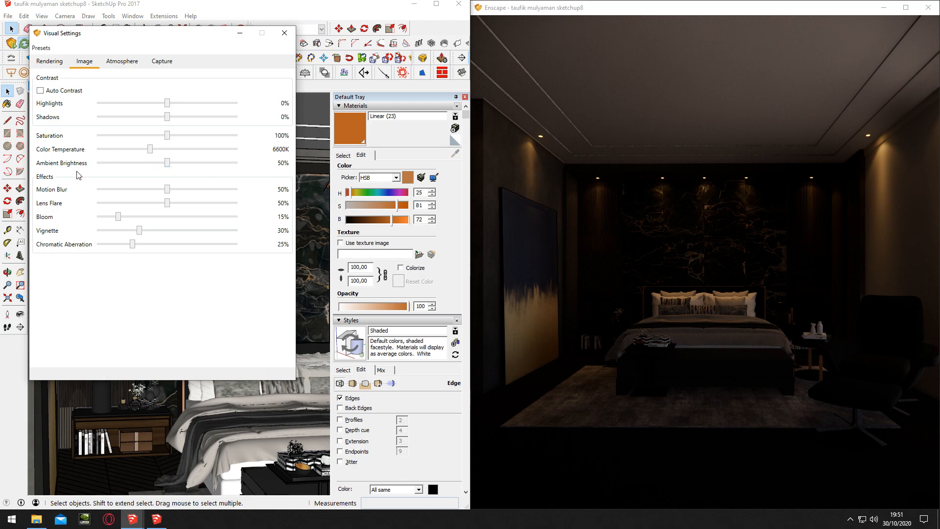
left_click_drag(99, 165, 82, 165)
left_click_drag(141, 165, 226, 159)
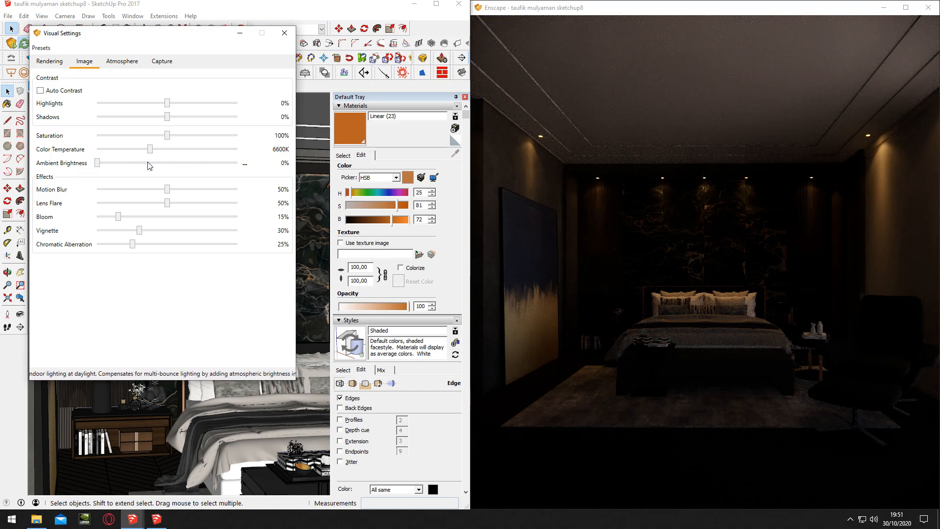
left_click_drag(97, 163, 294, 172)
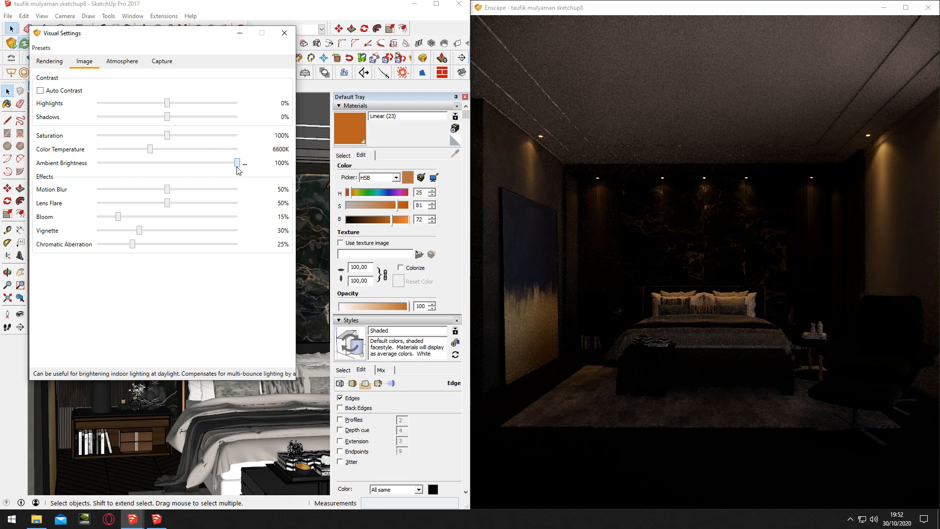
left_click(50, 61)
left_click(284, 33)
Raise the luminous intensity of the IES spotlights above the headboard wall to 112,949 cd and leave their editing mode
middle_click_drag(231, 193, 237, 191)
scroll(238, 191, "down", 5)
scroll(255, 197, "up", 3)
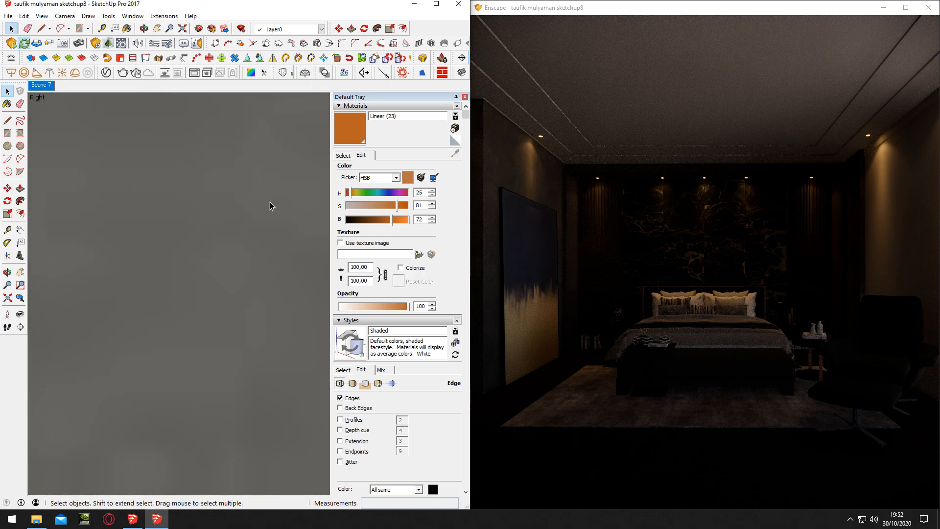
scroll(270, 205, "down", 4)
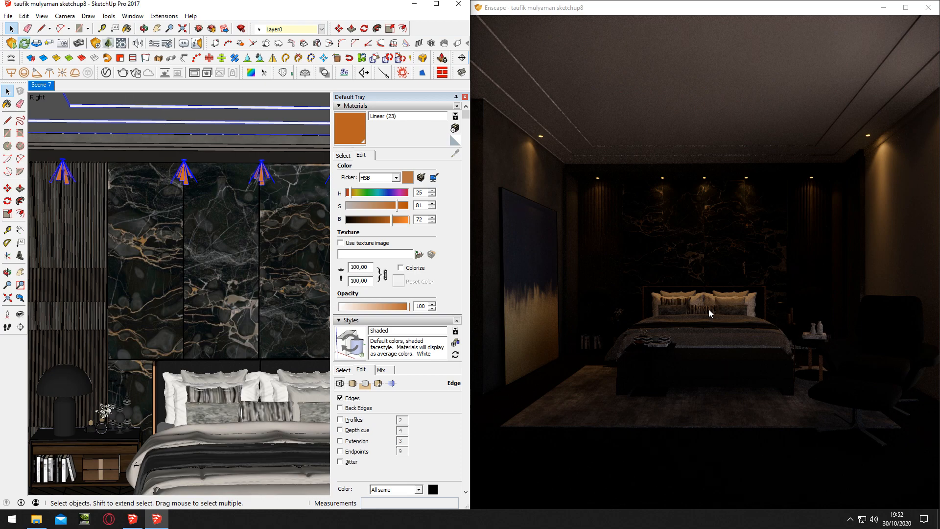
double_click(186, 178)
left_click(186, 179)
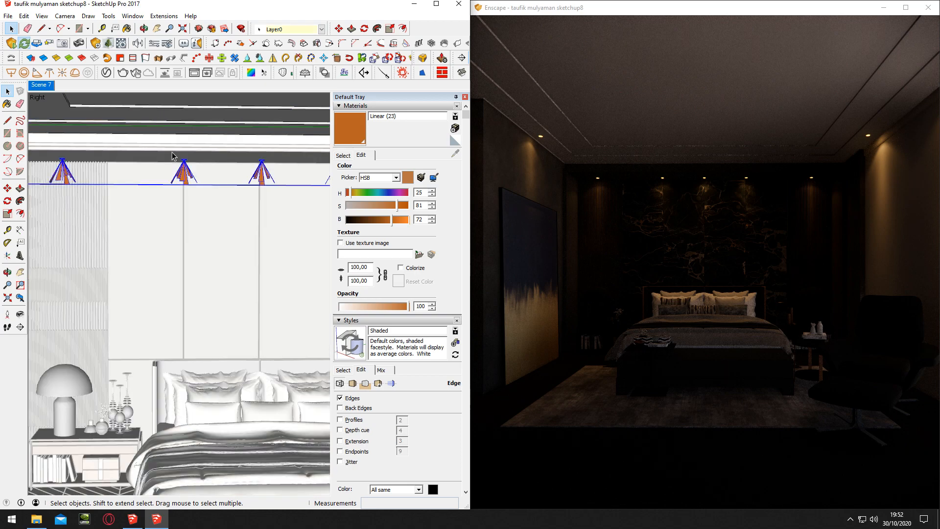
double_click(186, 179)
left_click(108, 43)
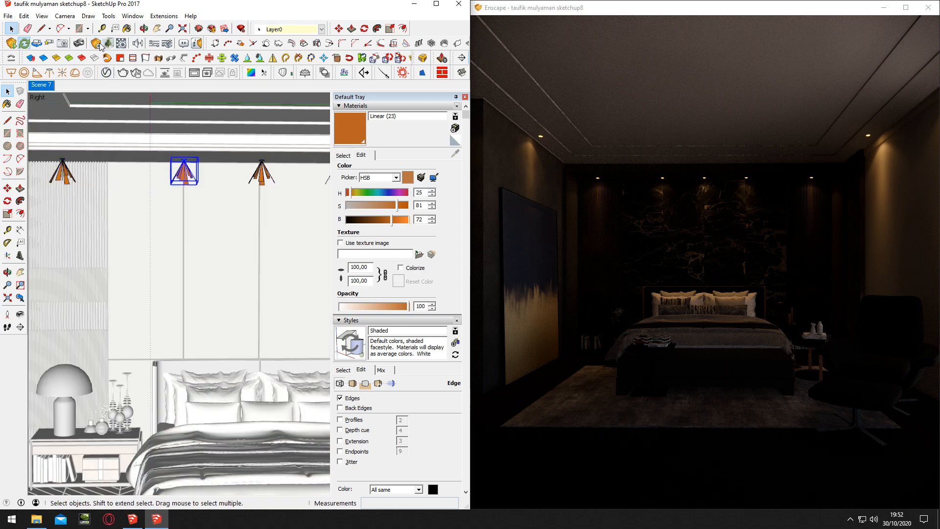
double_click(185, 172)
left_click(189, 181)
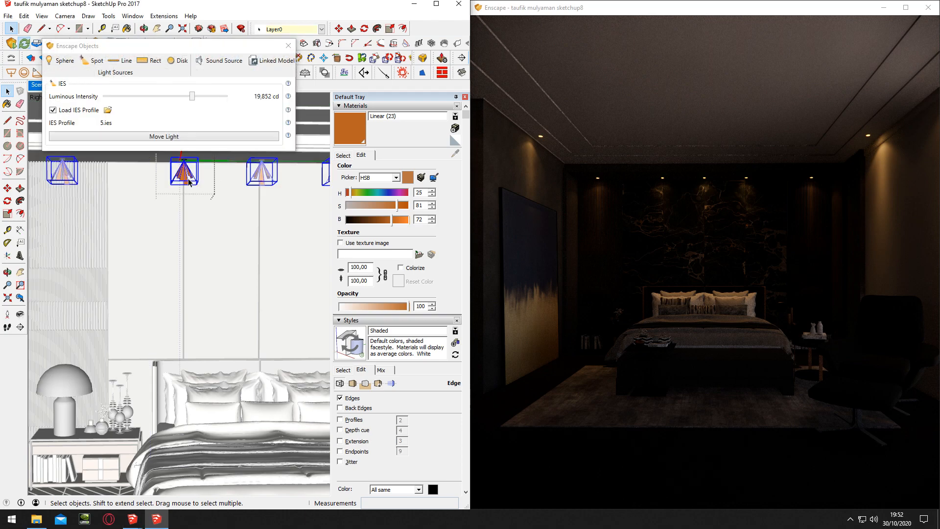
left_click_drag(197, 98, 208, 98)
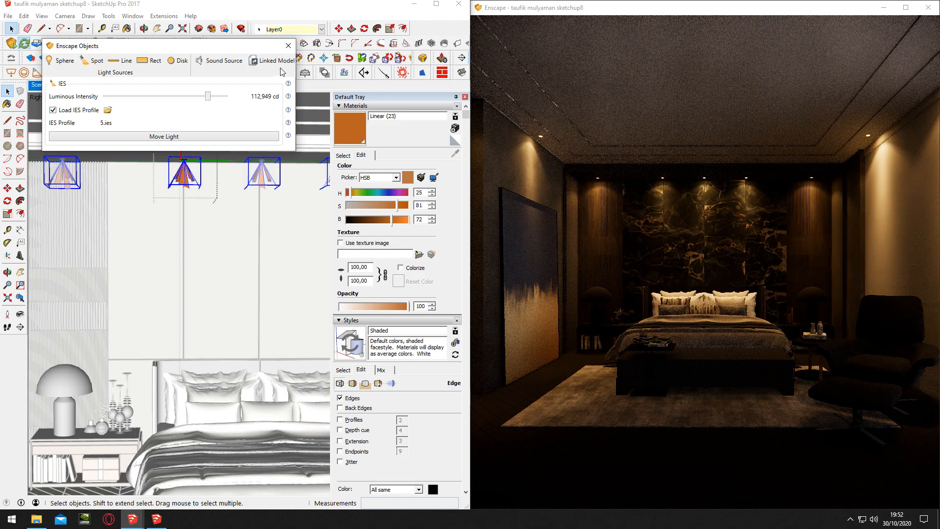
left_click(288, 45)
left_click(208, 174)
Frame the herringbone floor beside the rug and browse the _Madeira (Móveis) material folder for a wood
scroll(191, 176, "down", 3)
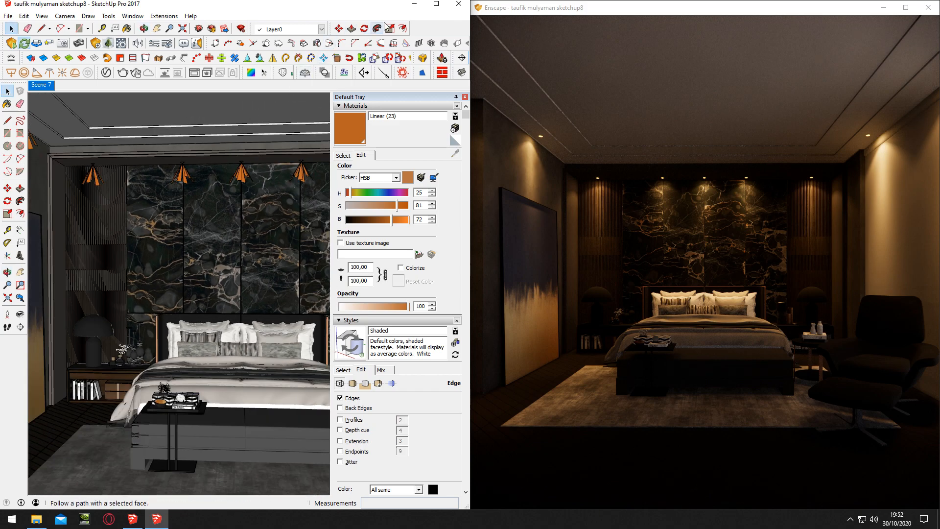
middle_click_drag(206, 236, 240, 291)
scroll(261, 331, "down", 3)
scroll(254, 331, "up", 2)
middle_click_drag(240, 326, 209, 338)
scroll(210, 338, "up", 6)
scroll(182, 389, "down", 5)
left_click(343, 155)
left_click(411, 169)
scroll(412, 289, "down", 3)
left_click(412, 282)
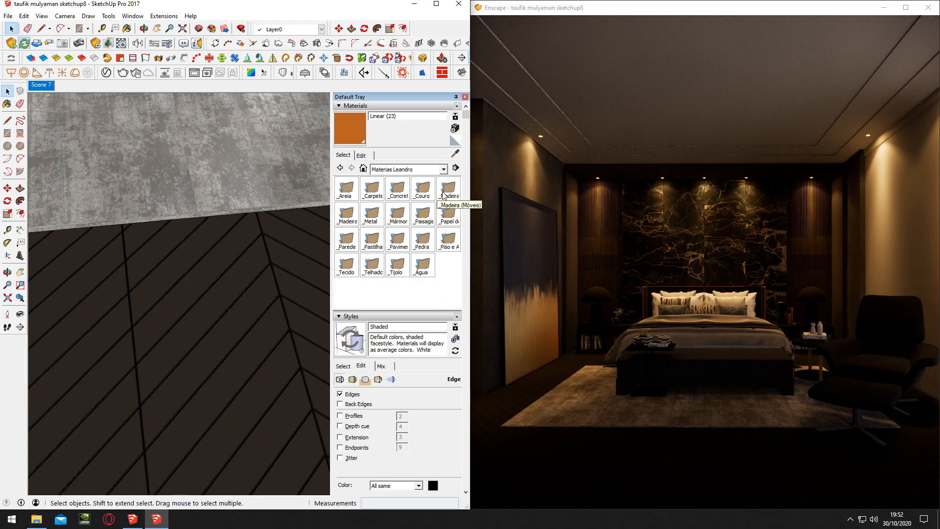
double_click(446, 192)
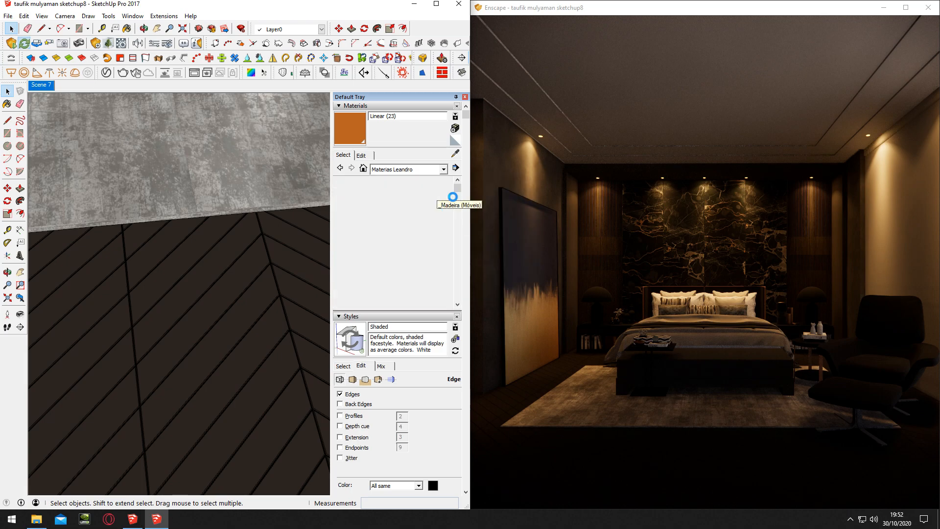
scroll(392, 228, "down", 5)
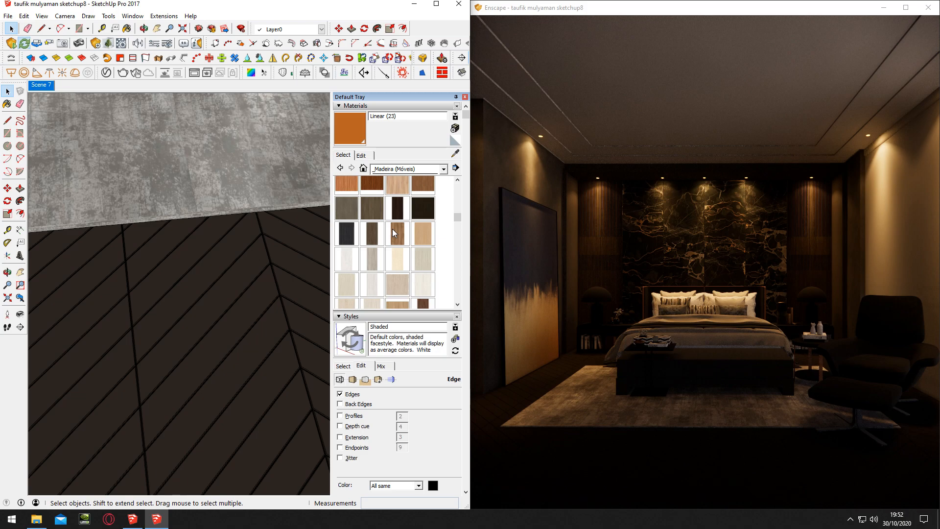
Paint the first strip of herringbone floor planks with the dark wood Linear (46) and leave the component
middle_click_drag(286, 289, 289, 300)
key("space")
double_click(255, 323)
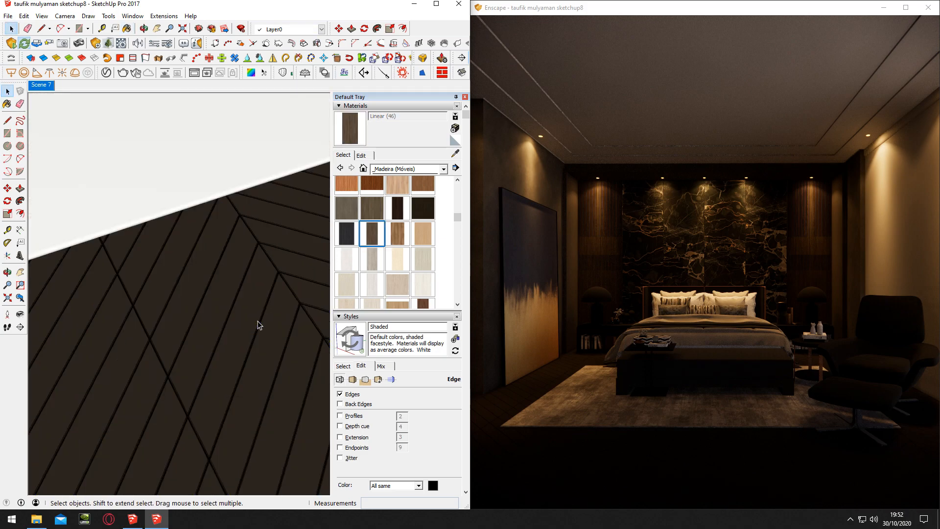
double_click(255, 323)
triple_click(255, 323)
key("b")
left_click(252, 325)
scroll(251, 323, "up", 4)
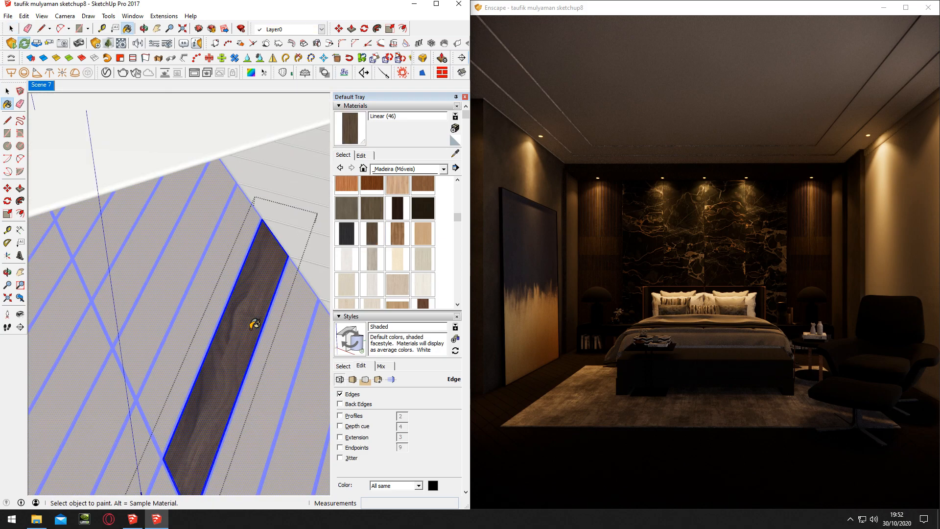
key("space")
key("Escape")
key("Escape")
scroll(249, 321, "down", 5)
Paint the opposite-facing strip of herringbone planks with the same Linear (46) wood
middle_click_drag(272, 306, 530, 403)
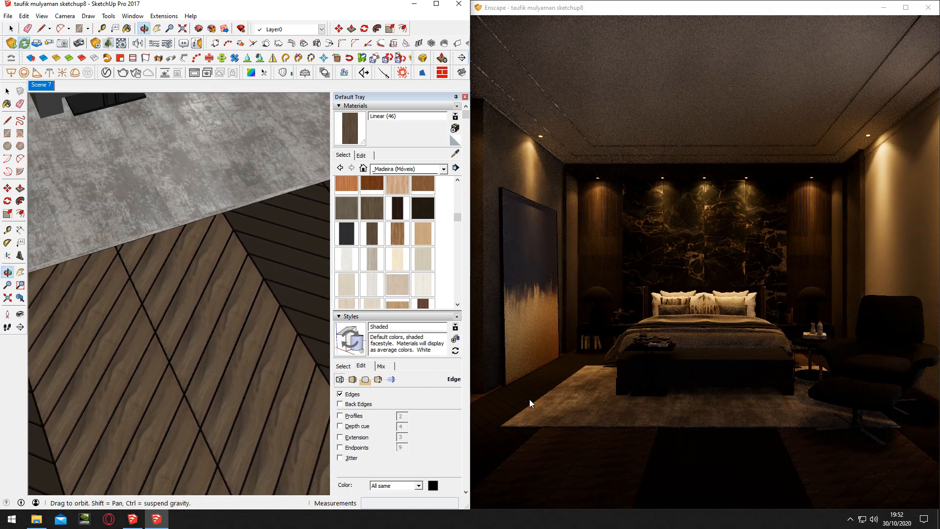
middle_click_drag(310, 329, 251, 329, "shift")
key("space")
double_click(251, 332)
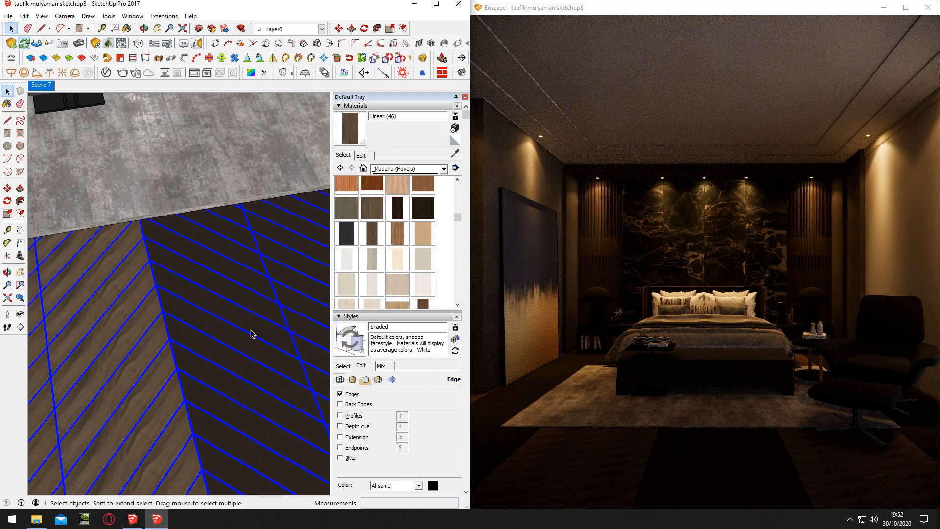
double_click(251, 333)
triple_click(252, 333)
key("b")
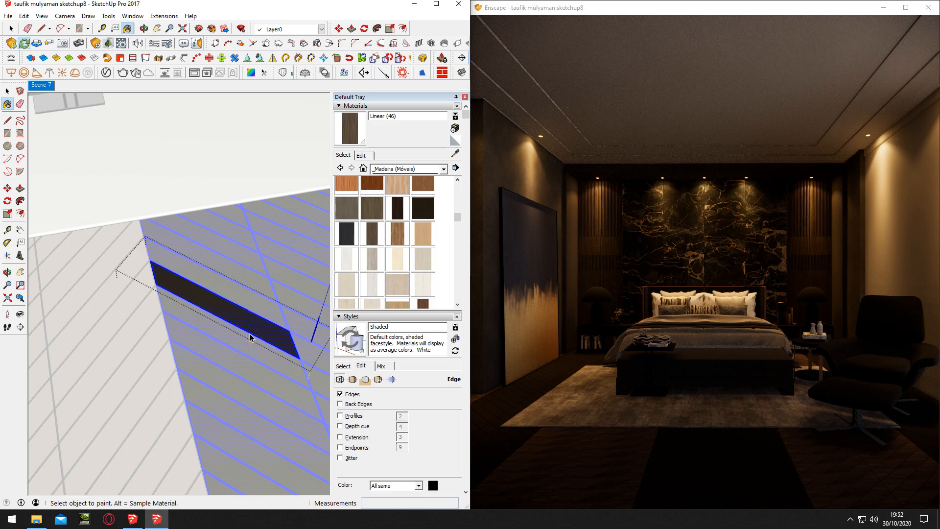
left_click(250, 336)
key("space")
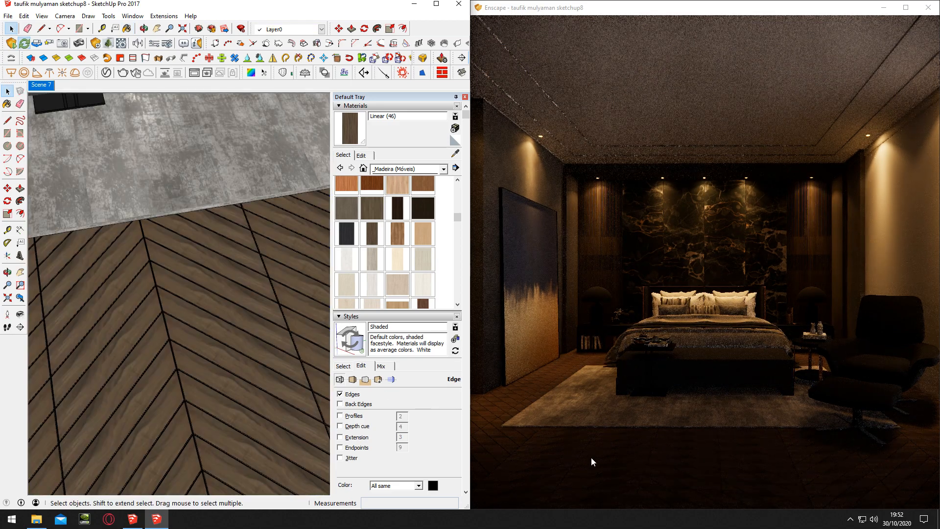
scroll(224, 325, "up", 10)
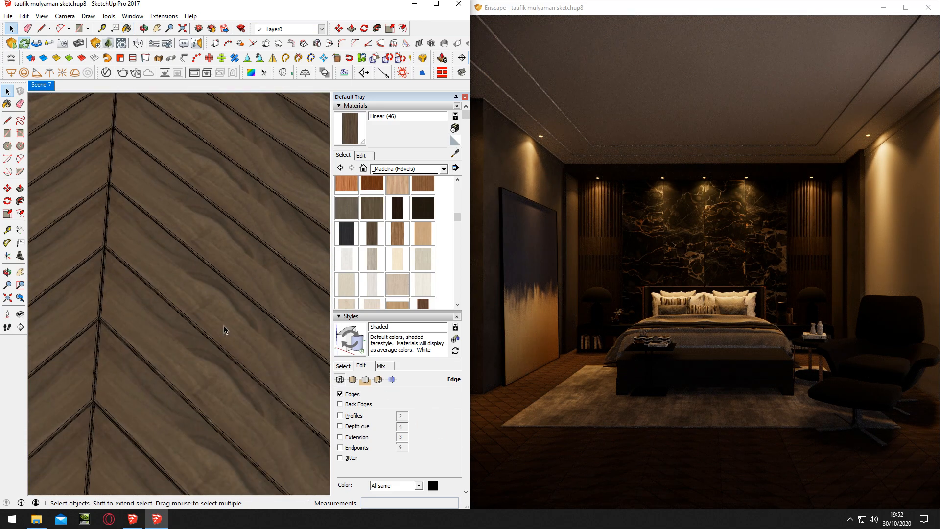
triple_click(224, 325)
scroll(224, 325, "down", 5)
right_click(233, 327)
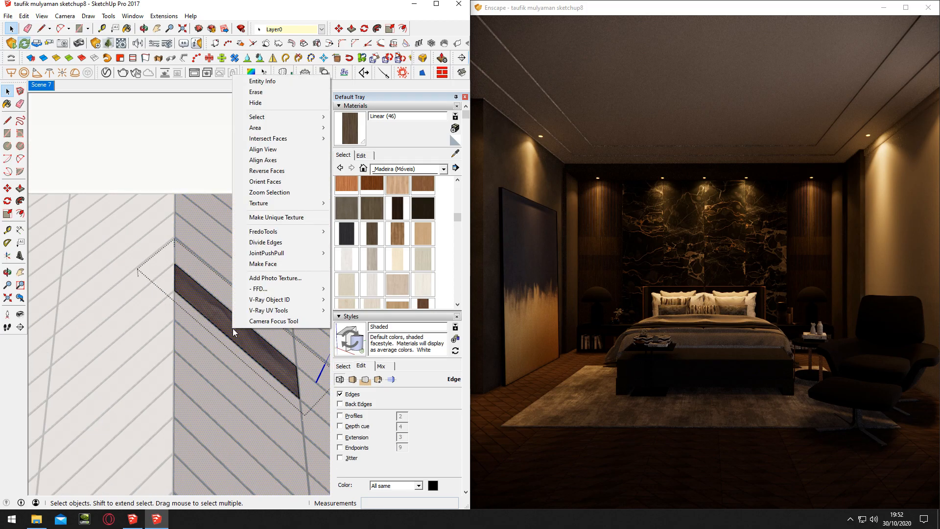
left_click(278, 245)
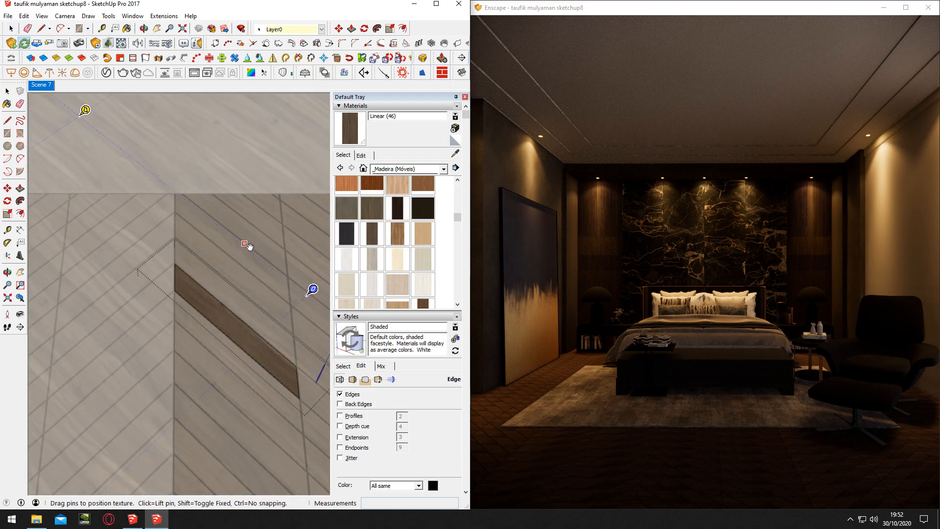
key("Escape")
key("Escape")
key("Escape")
Try repainting the floor planks with Linear (46), undo the last paint and leave the plank component
key("b")
left_click(212, 319, "alt")
mouse_move(154, 326)
middle_mouse_down("shift")
mouse_move(202, 302)
mouse_move(292, 295)
middle_mouse_up("shift")
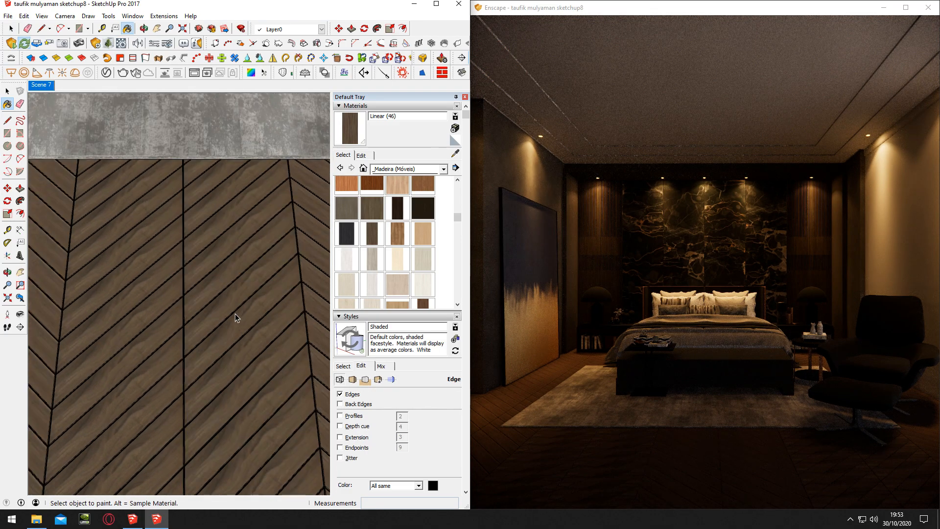
key("space")
double_click(239, 319)
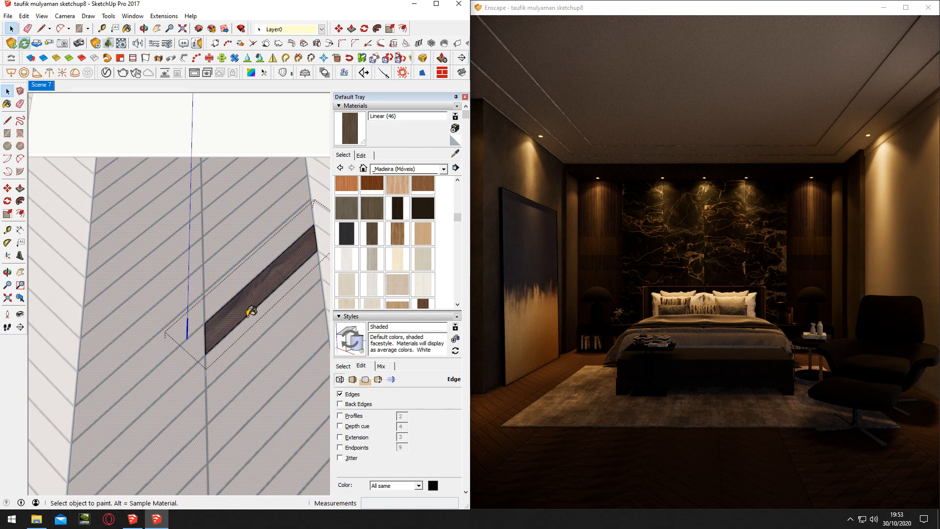
key("space")
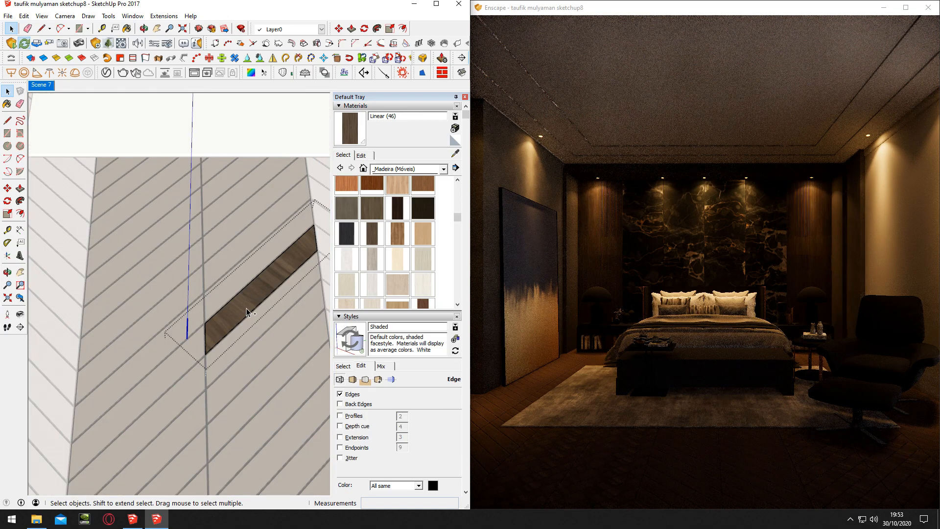
key("ctrl+z")
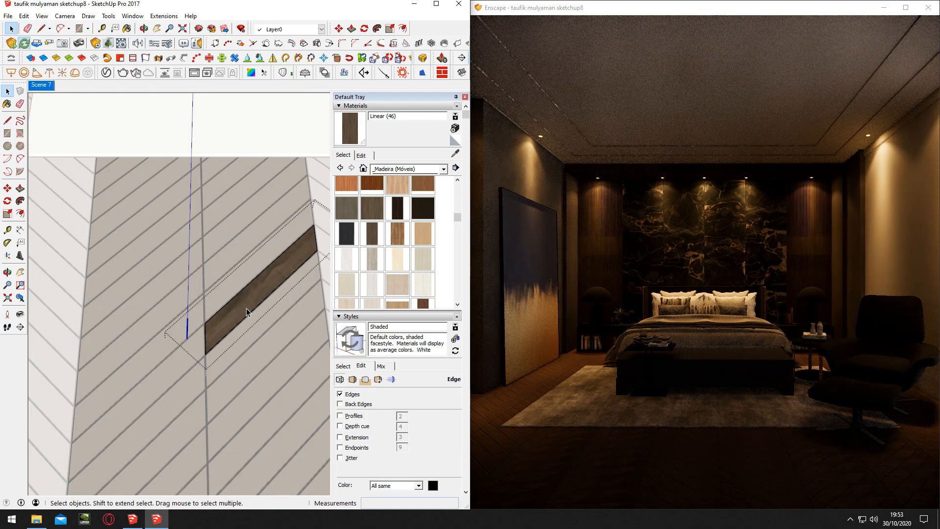
key("Escape")
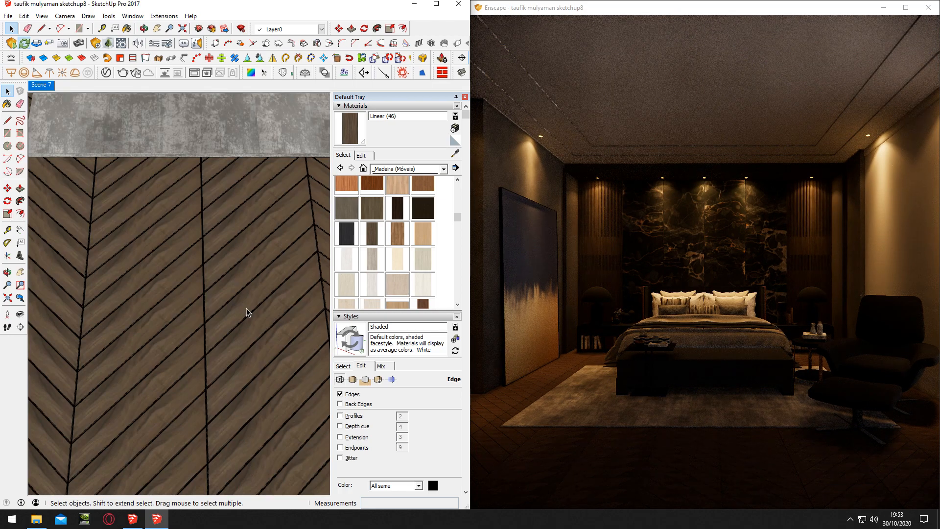
Remove the texture image from the Linear (46) floor material, leaving a plain brown colour
key("b")
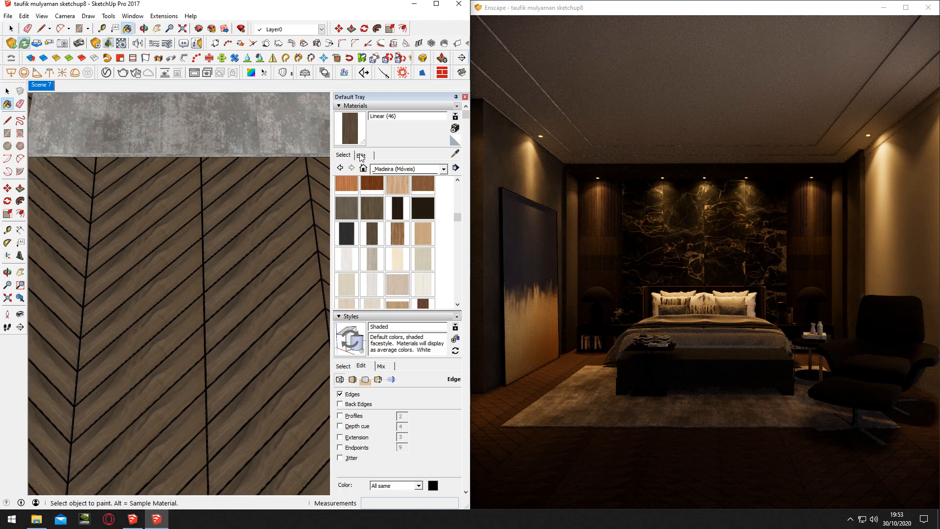
left_click(361, 156)
left_click(340, 243)
mouse_move(276, 258)
middle_mouse_down()
mouse_move(214, 275)
mouse_move(214, 254)
mouse_move(228, 252)
middle_mouse_up()
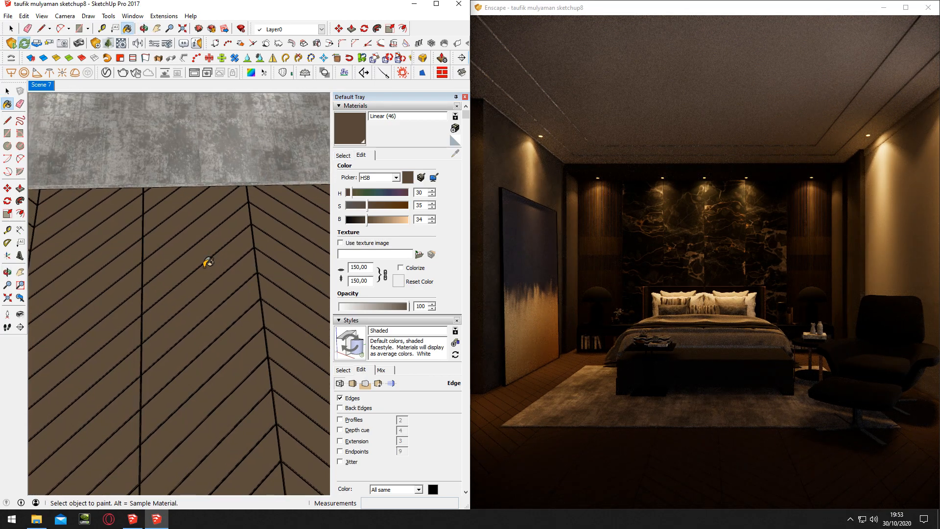
Set Enscape's exposure to 52% and reduce the vignette to 0% in the visual settings
left_click(168, 45)
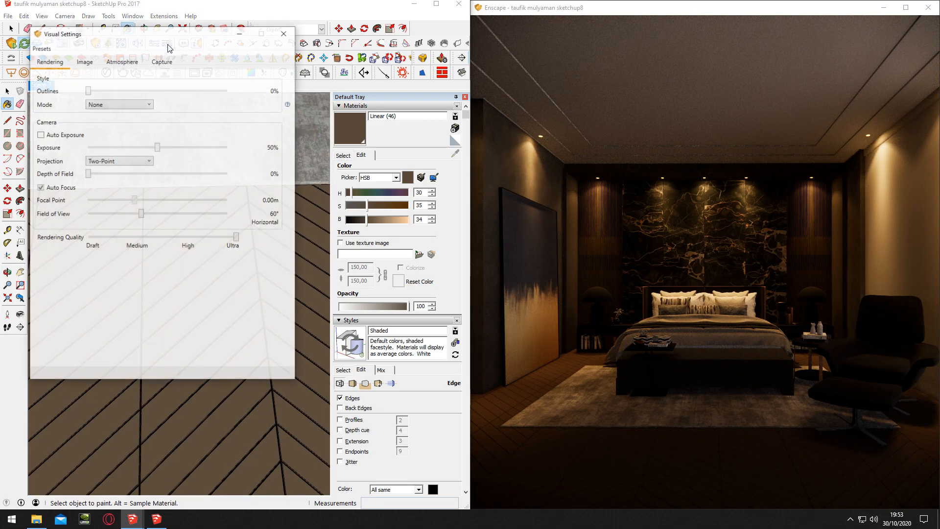
left_click_drag(157, 147, 160, 147)
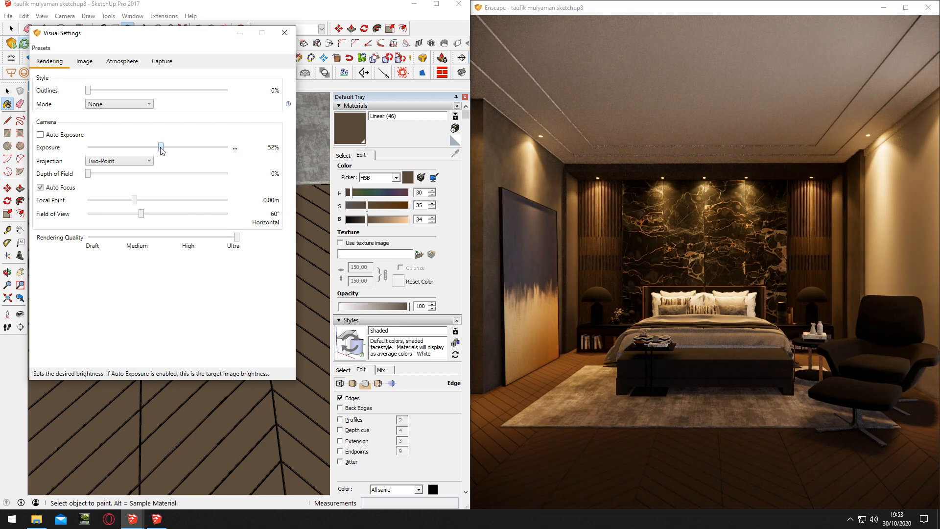
left_click(84, 61)
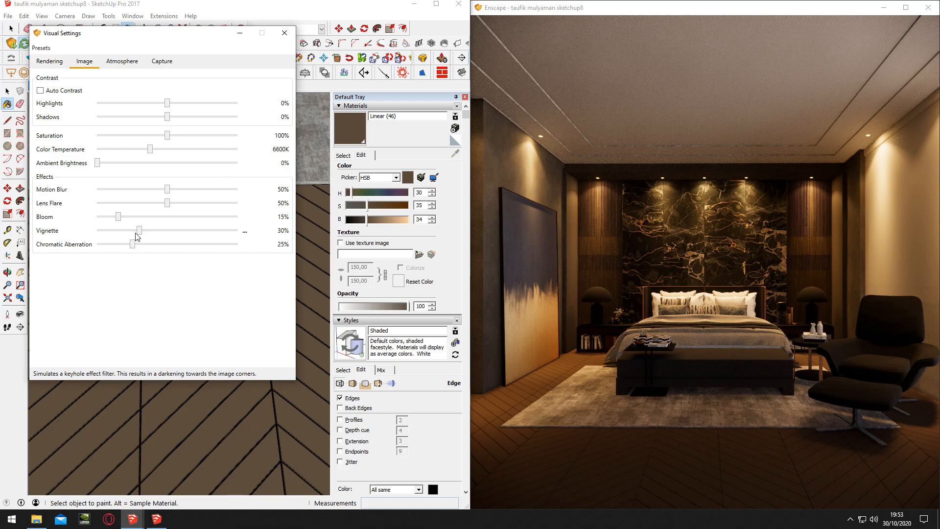
left_click_drag(138, 230, 97, 231)
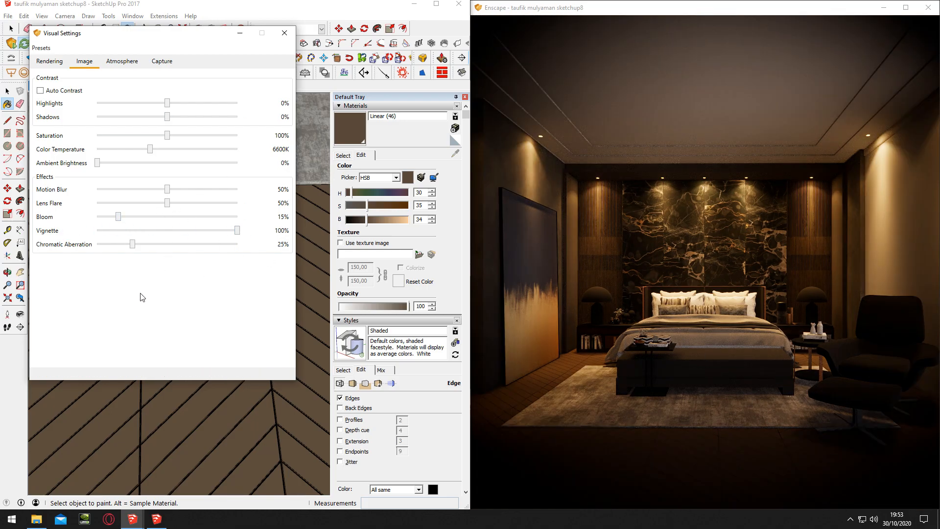
left_click_drag(237, 230, 97, 230)
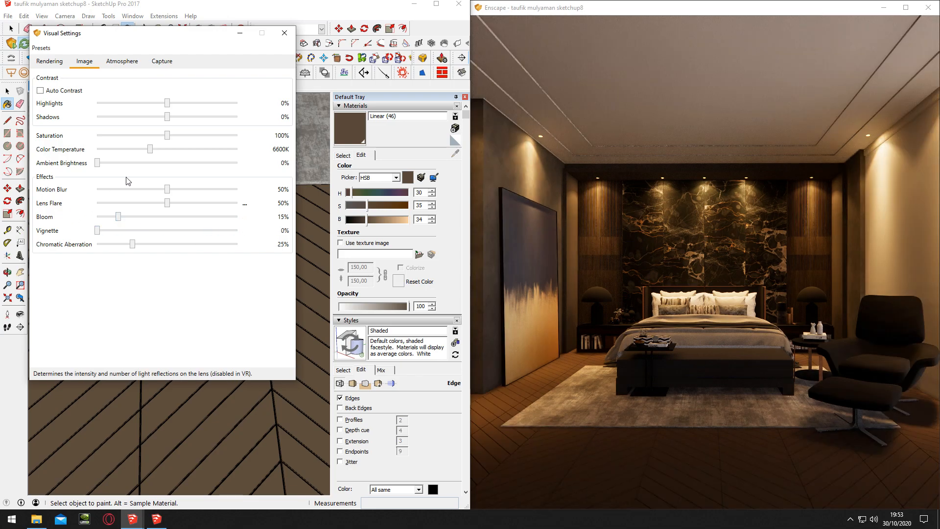
Close the visual settings, frame the floor planks and open the Enscape material settings for Linear (46)
left_click(284, 33)
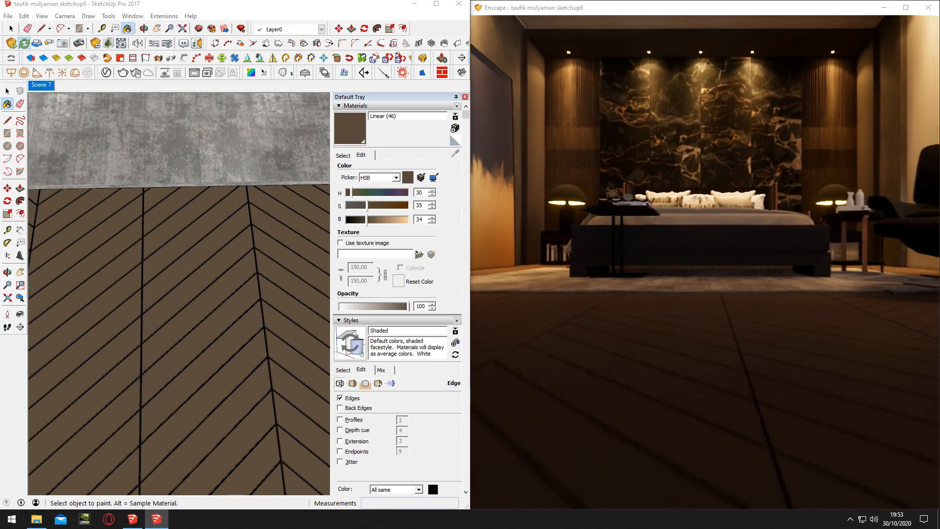
key("w")
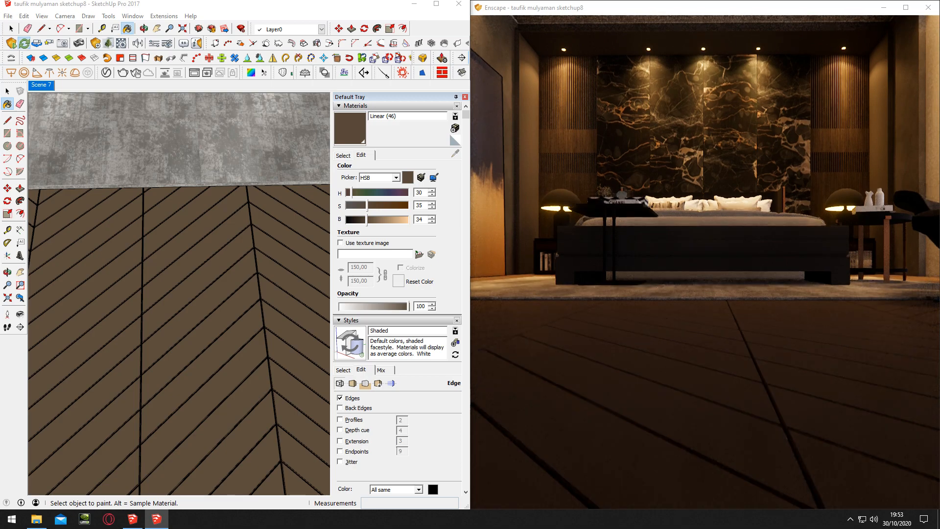
mouse_move(223, 297)
middle_mouse_down()
mouse_move(193, 302)
mouse_move(198, 316)
middle_mouse_up()
scroll(214, 318, "up", 2)
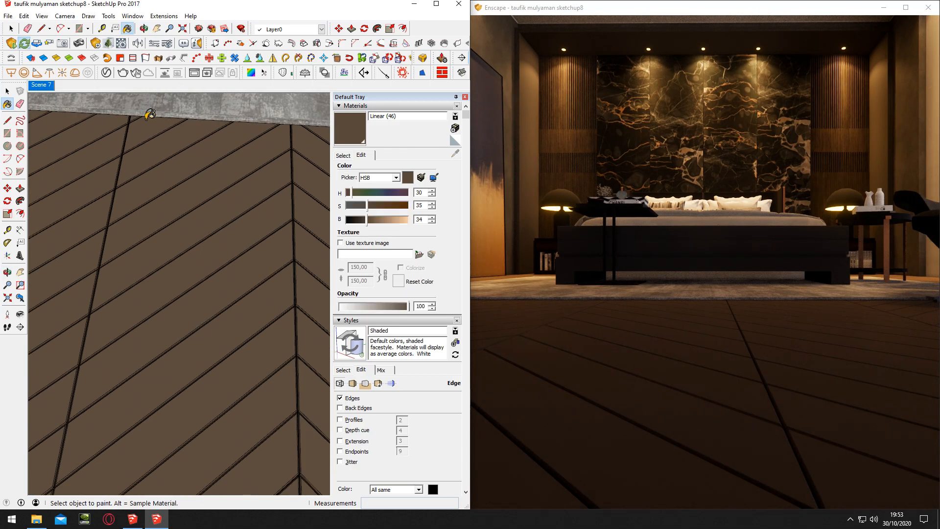
left_click(120, 45)
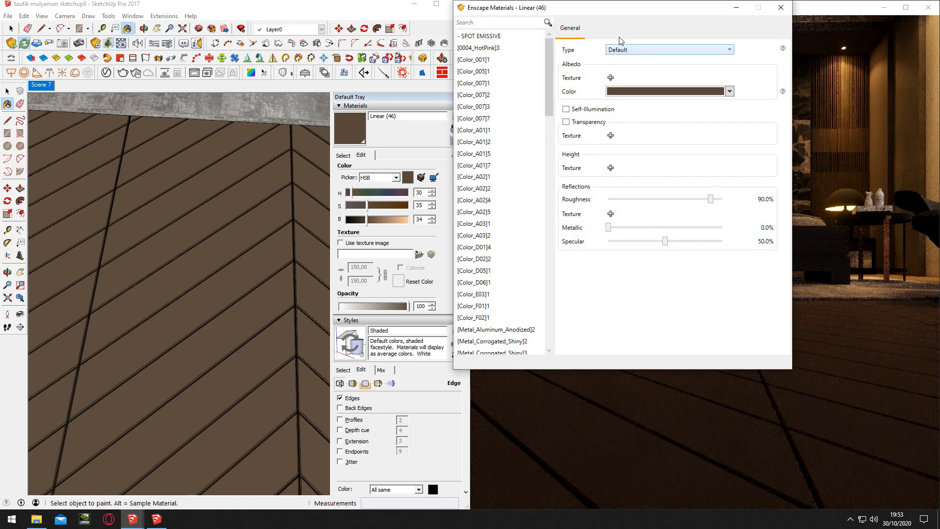
left_click_drag(630, 14, 246, 55)
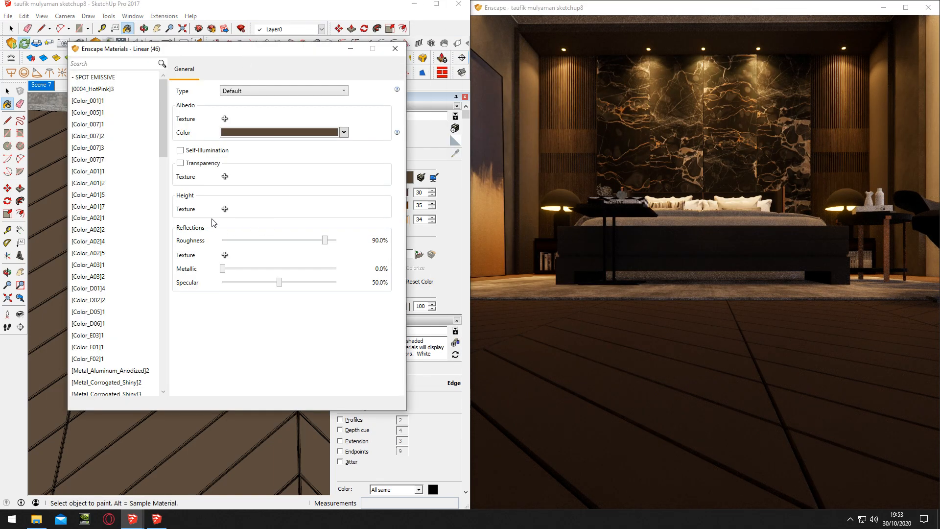
Load Veneer_C01_Bump from the MATERIAS VRAY Wood & Laminate maps as the height texture of the Linear (46) floor material
left_click(224, 209)
left_click(128, 365)
double_click(186, 181)
double_click(184, 128)
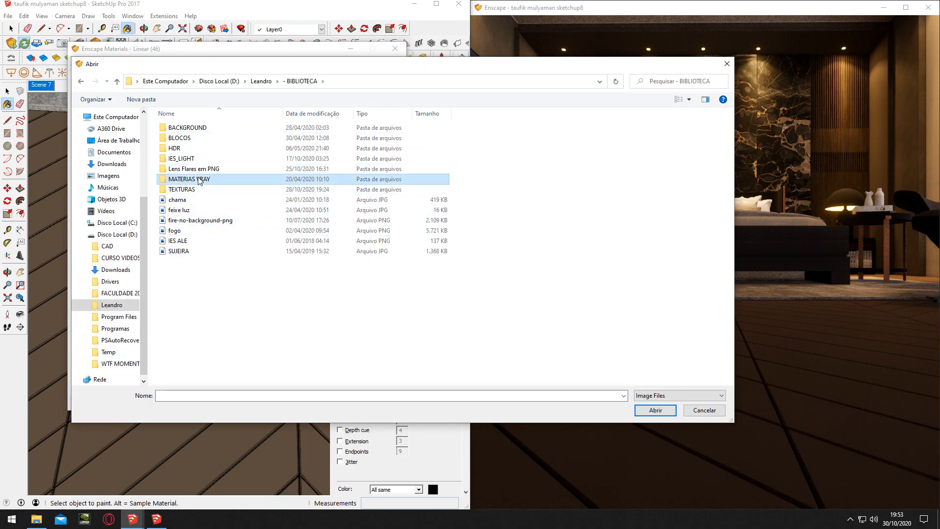
double_click(200, 180)
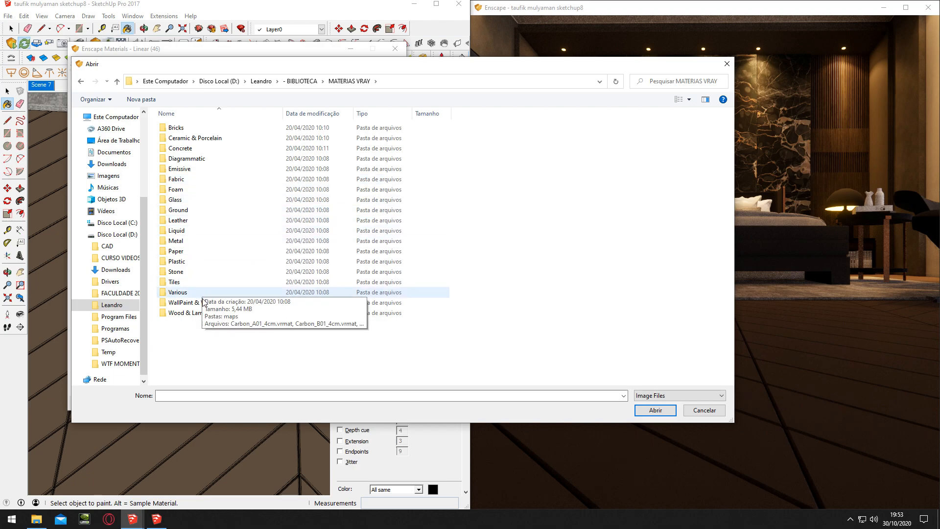
left_click(197, 314)
double_click(197, 318)
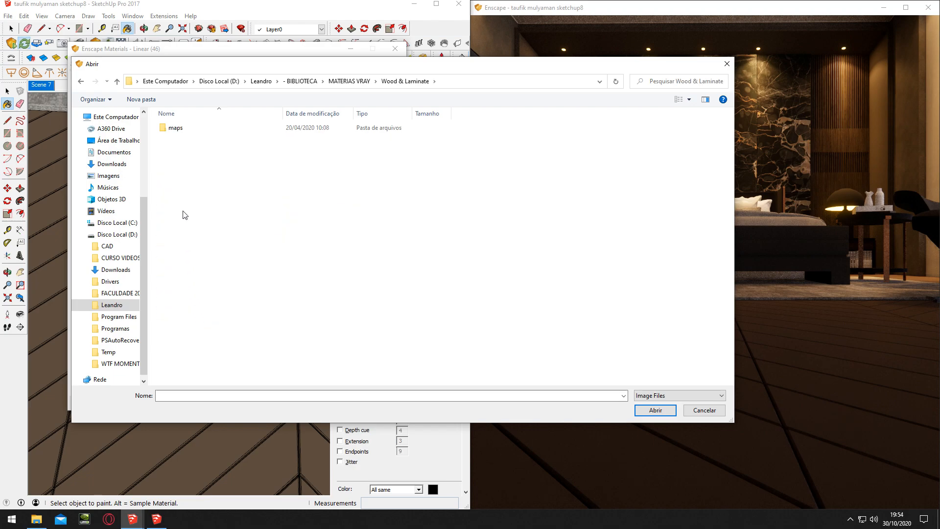
double_click(182, 130)
scroll(289, 220, "down", 3)
scroll(289, 220, "down", 15)
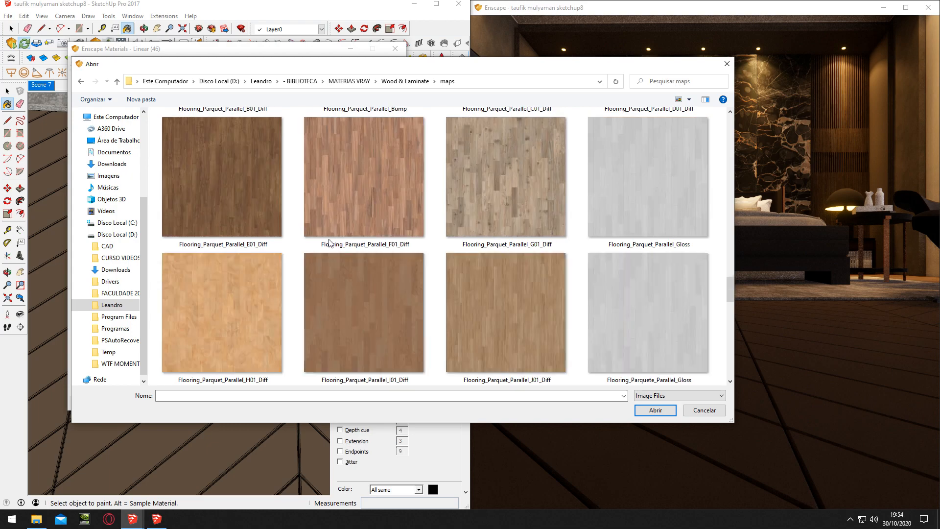
scroll(469, 253, "up", 5)
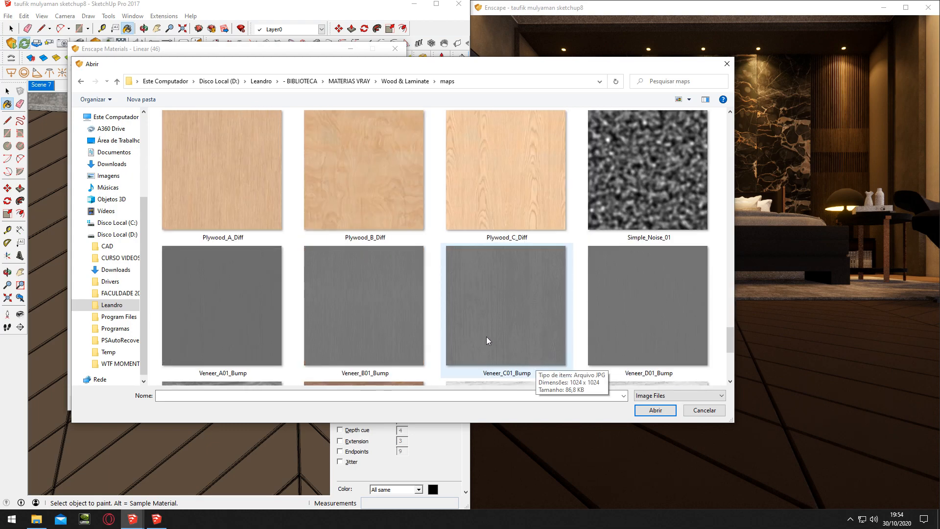
double_click(514, 337)
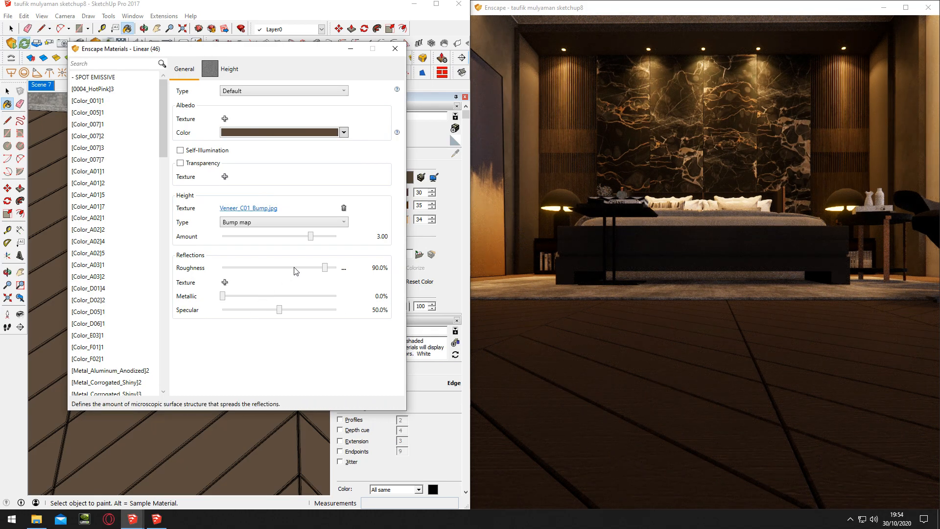
Set the floor material's bump amount to 10.00 and examine the wood grain in the Enscape view
left_click_drag(311, 238, 382, 238)
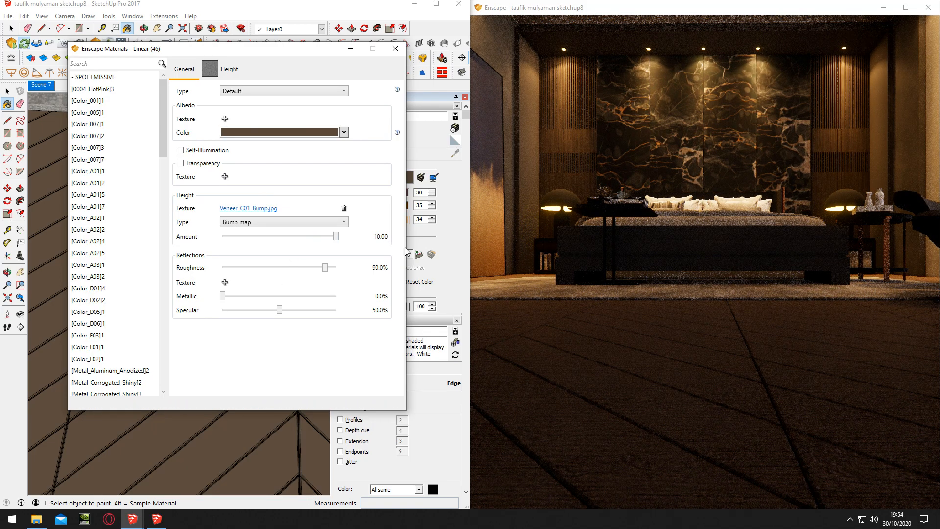
middle_click_drag(656, 359, 764, 415)
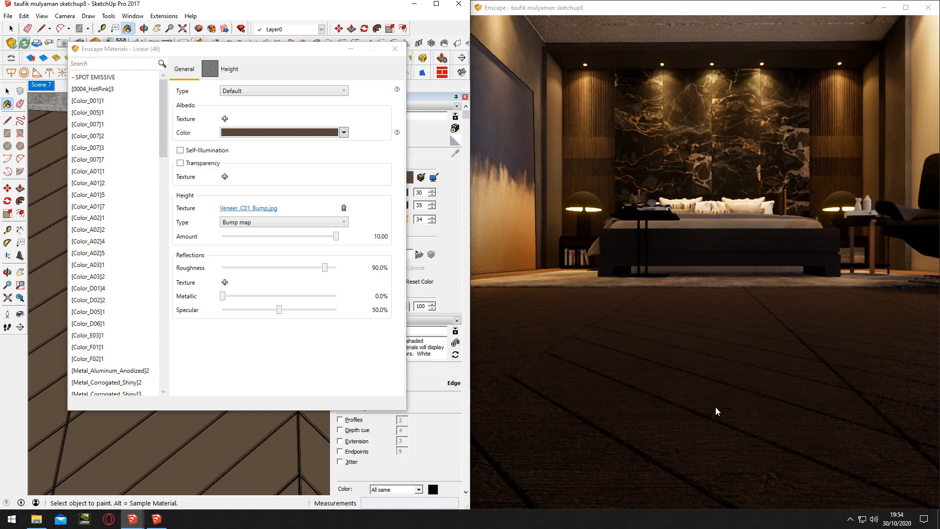
right_click_drag(651, 383, 661, 419)
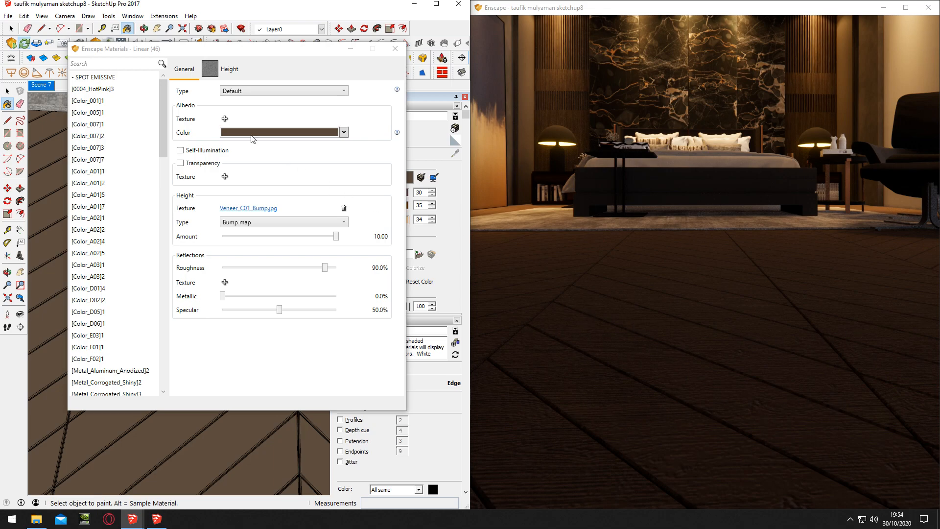
Enable explicit texture transformation on the floor's height map and set its rotation to 45°
left_click(230, 69)
left_click(213, 283)
left_click(180, 280)
left_click(195, 263)
left_click(194, 263)
left_click(194, 281)
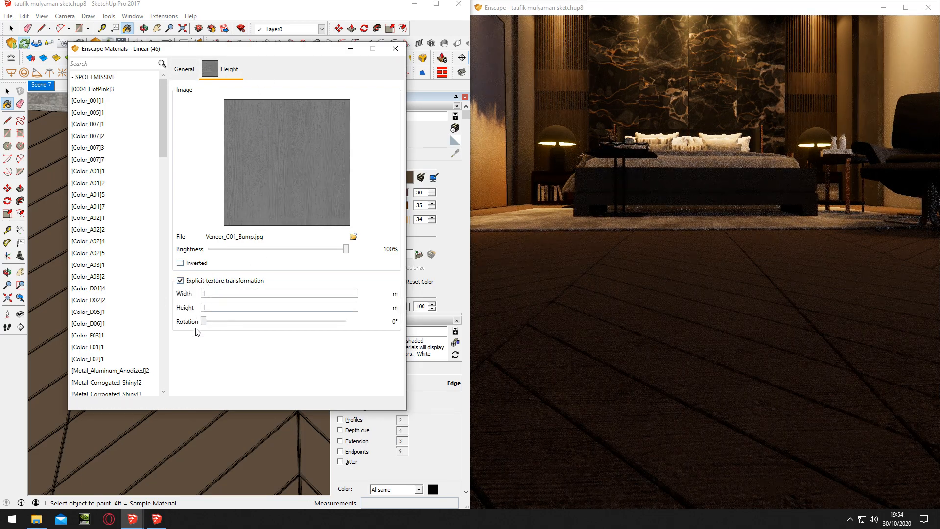
left_click(353, 321)
left_click(373, 330)
type("45")
key("Return")
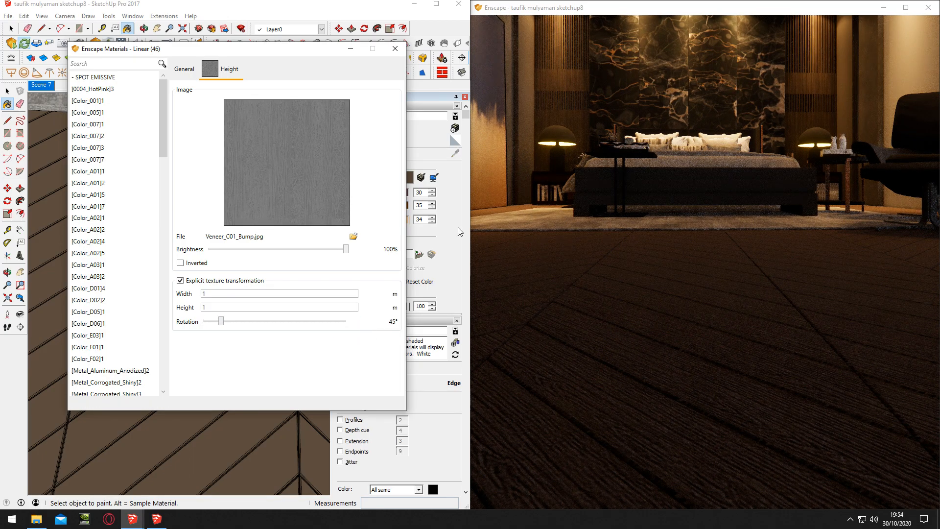
left_click(394, 50)
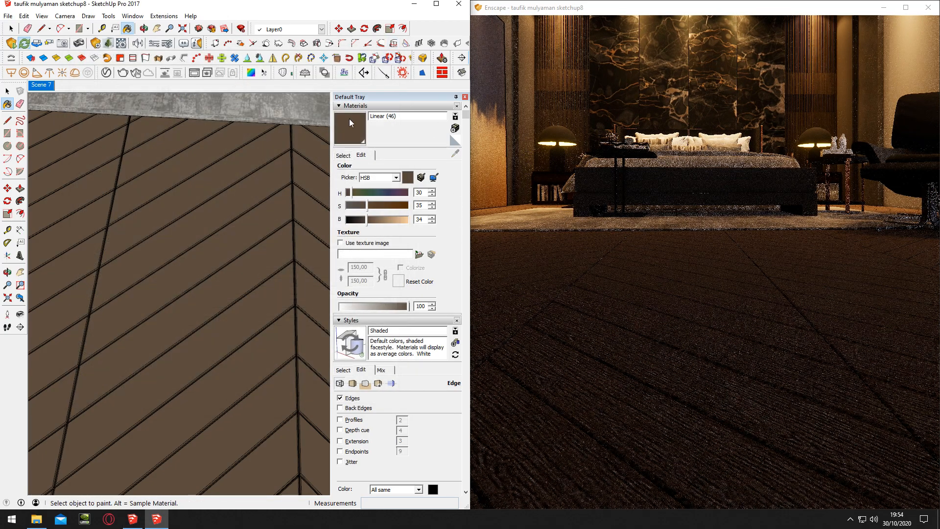
Add Veneer_C01_Bump as the reflection roughness texture of the Linear (46) floor material
left_click(120, 44)
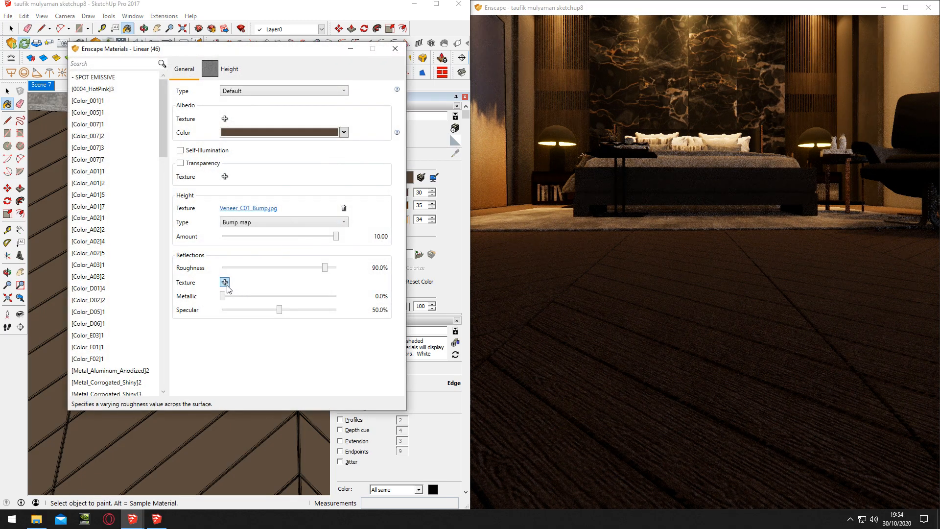
left_click(225, 282)
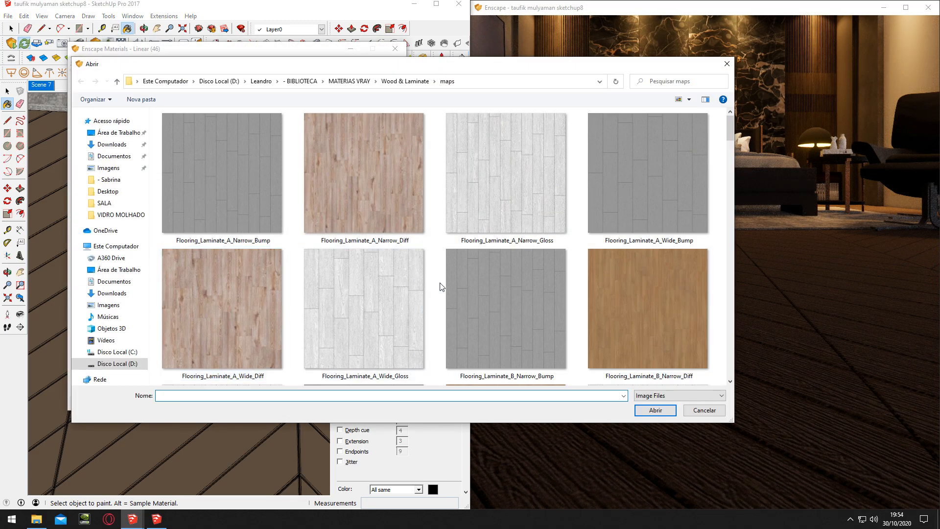
scroll(439, 285, "down", 5)
scroll(440, 286, "down", 10)
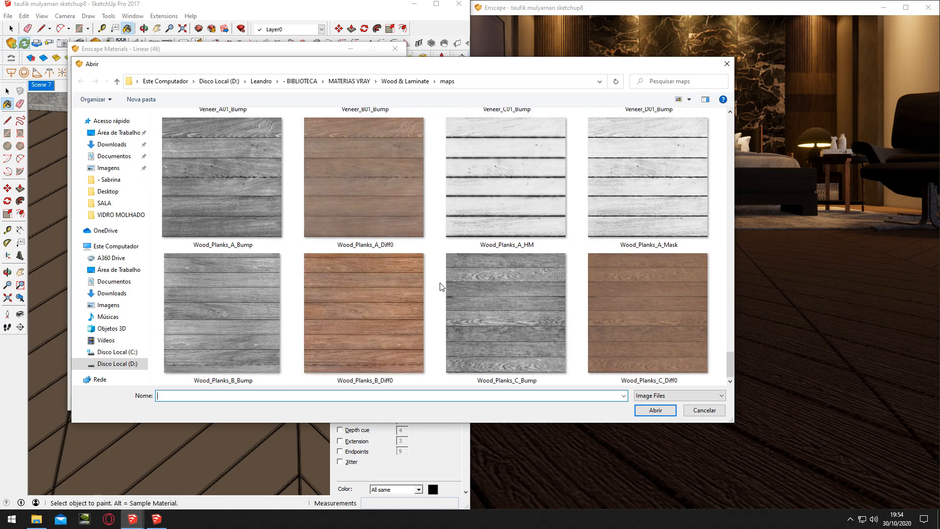
scroll(439, 283, "up", 2)
double_click(515, 208)
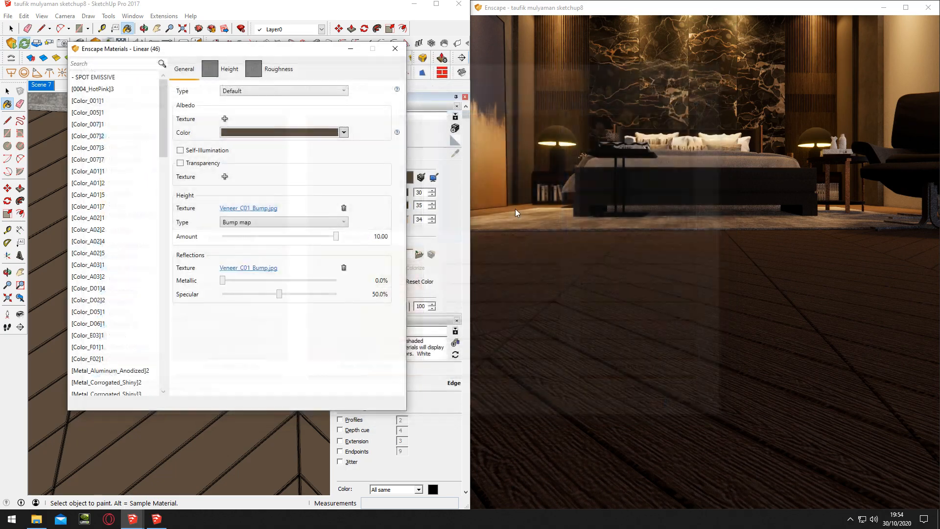
Set the Linear (46) bump amount to 7.14 after checking the planks up close, and restore the Scene 7 view
left_click(651, 248)
key("s")
key("d")
left_click_drag(843, 342, 820, 337)
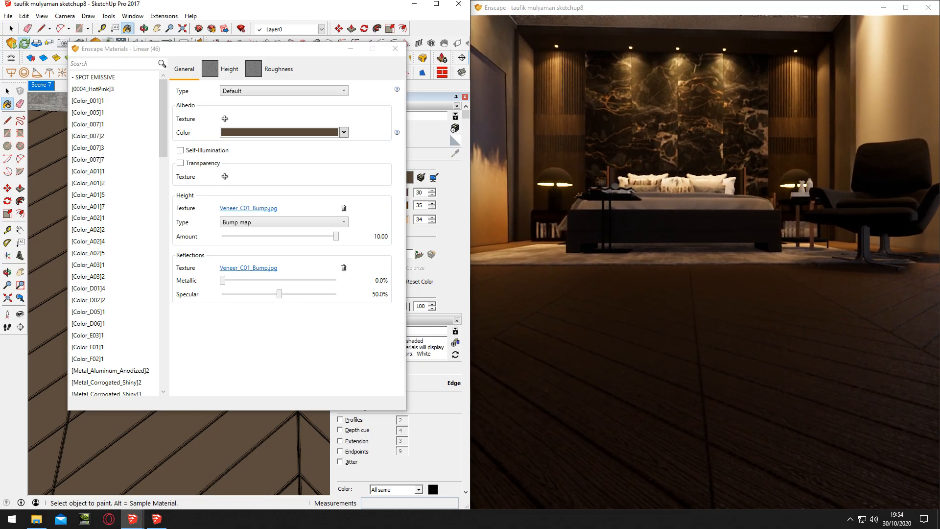
key("s")
mouse_move(679, 387)
left_mouse_down()
mouse_move(683, 362)
mouse_move(673, 384)
mouse_move(715, 398)
left_mouse_up()
key("w")
key("s")
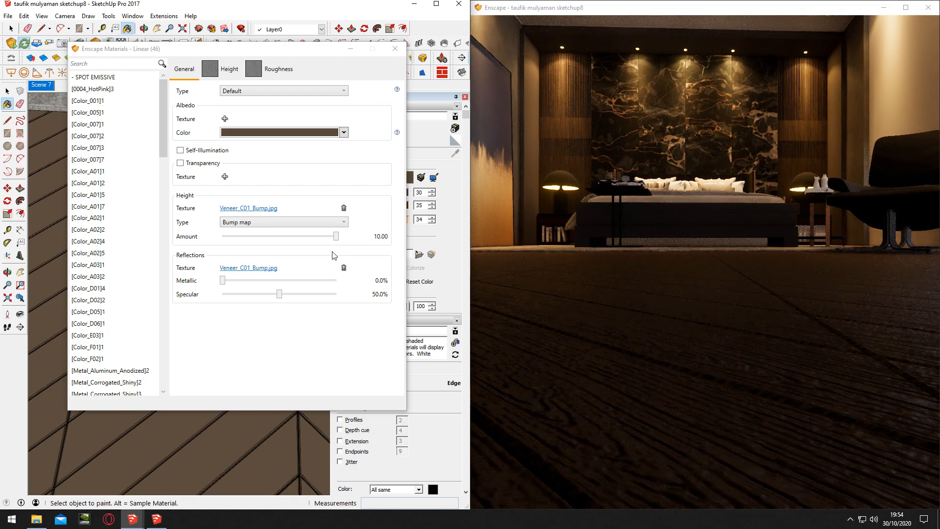
left_click_drag(336, 236, 329, 237)
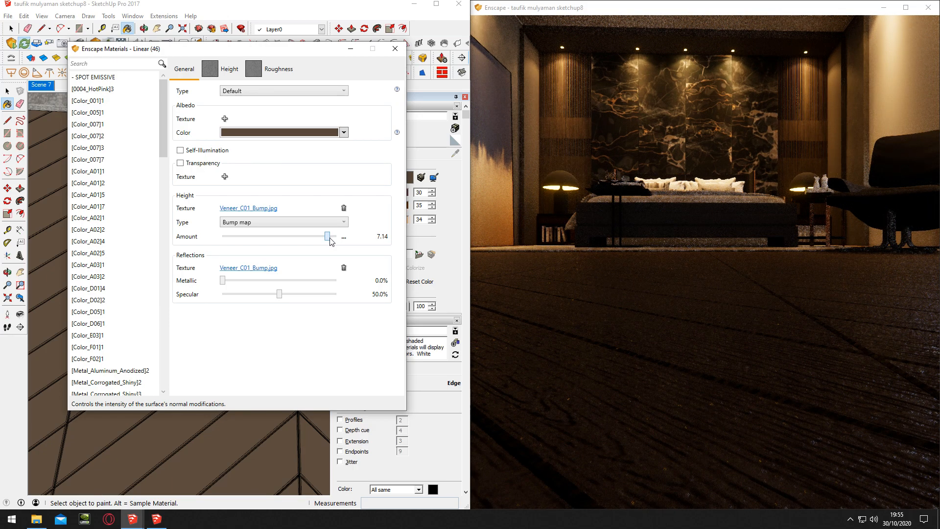
left_click(41, 84)
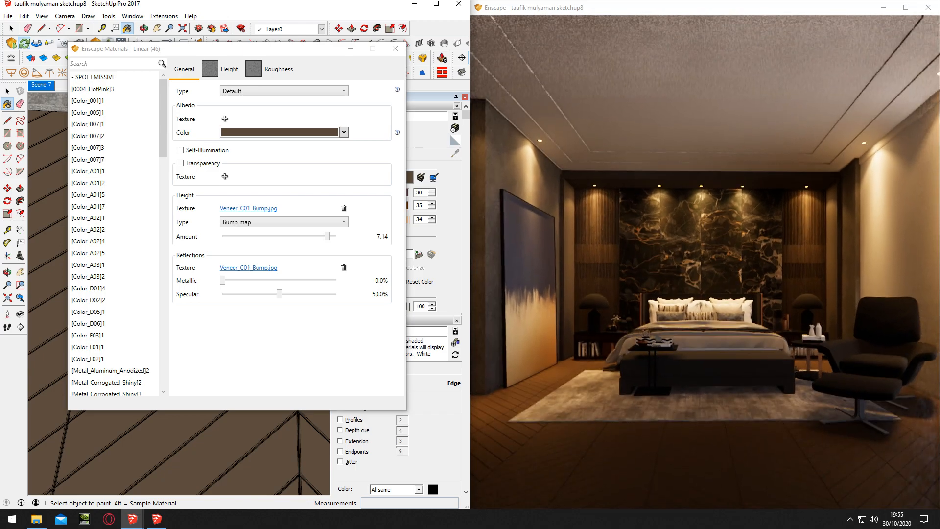
left_click(351, 49)
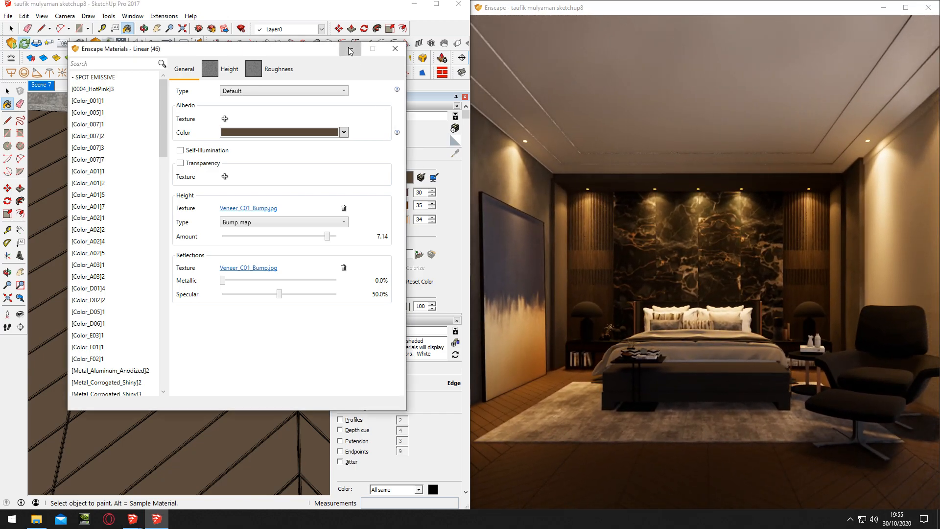
Sample the 0019_Crimson material from the footstool's metal base and rename it 0019_Crimson CHROME
scroll(255, 231, "down", 3)
mouse_move(248, 200)
middle_mouse_down()
mouse_move(248, 173)
mouse_move(243, 319)
mouse_move(230, 235)
mouse_move(181, 199)
middle_mouse_up()
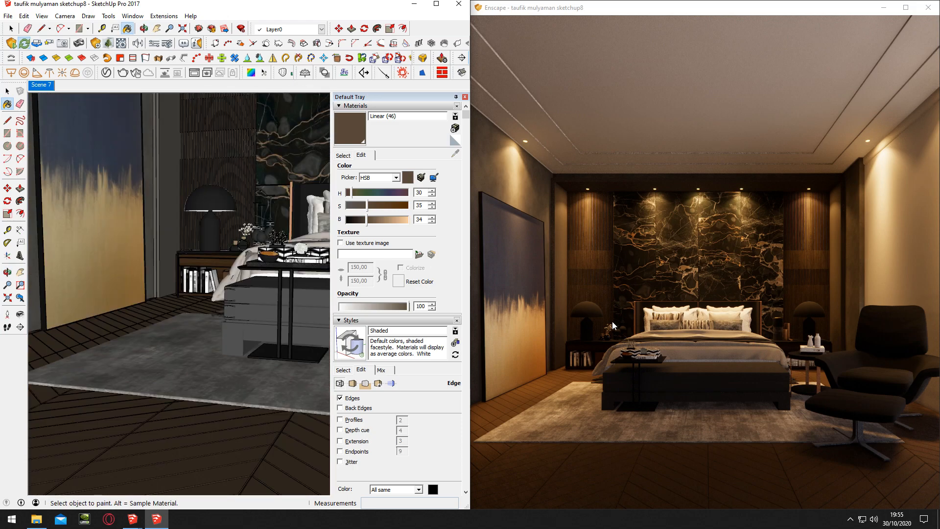
middle_click_drag(238, 269, 290, 321)
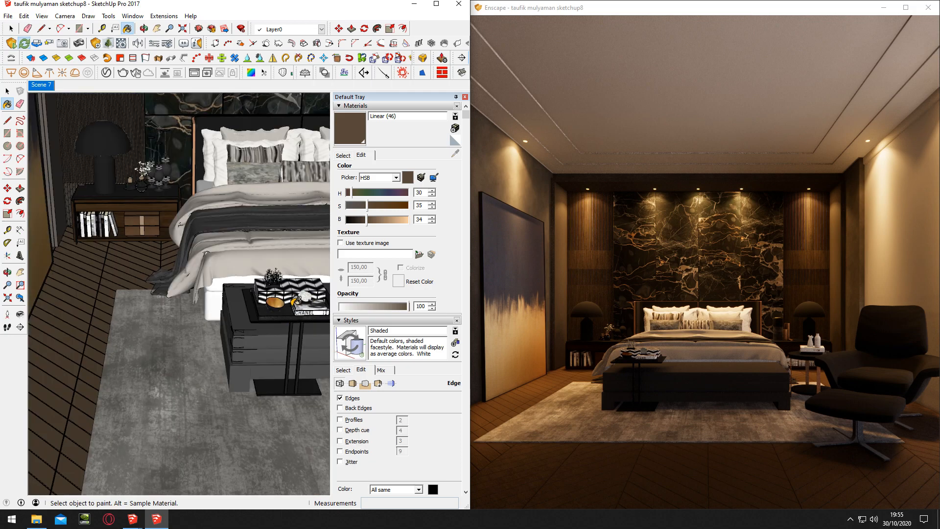
mouse_move(213, 329)
middle_mouse_down()
mouse_move(218, 323)
mouse_move(74, 342)
middle_mouse_up()
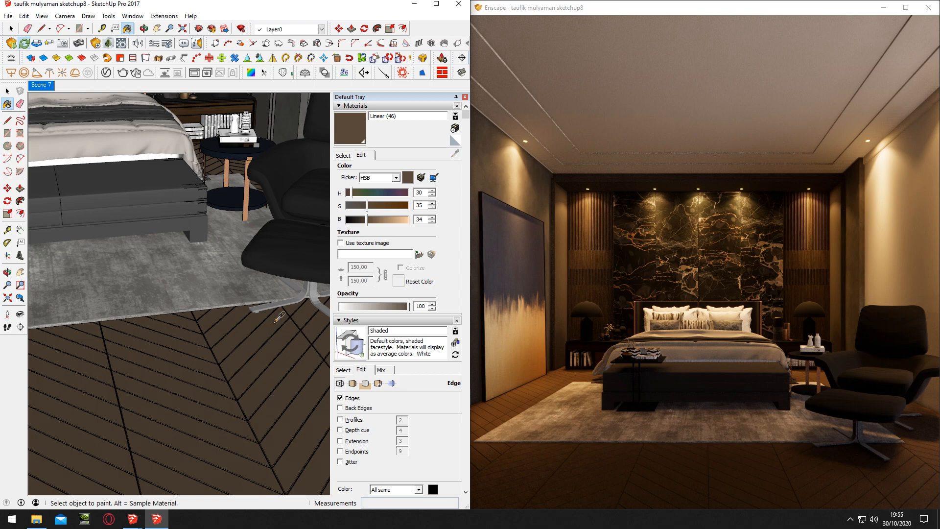
left_click(319, 297, "alt")
scroll(318, 297, "up", 3)
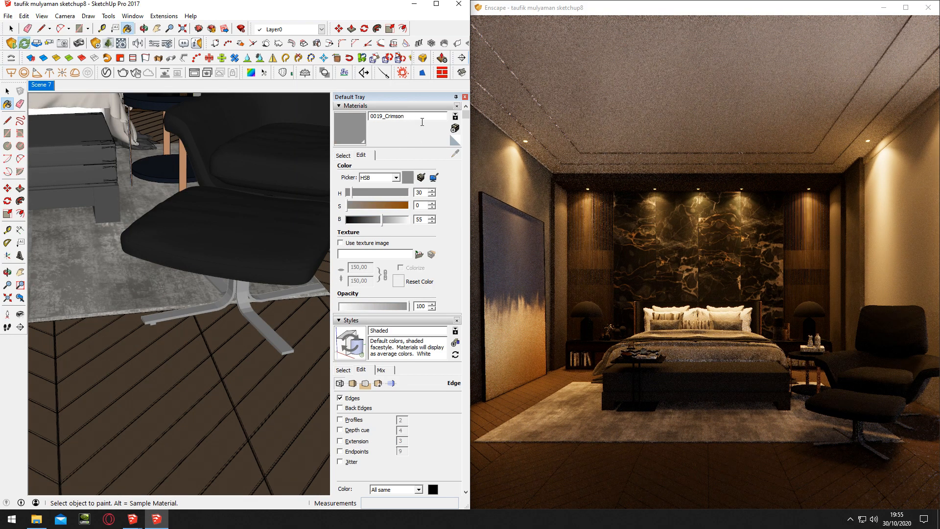
left_click(422, 121)
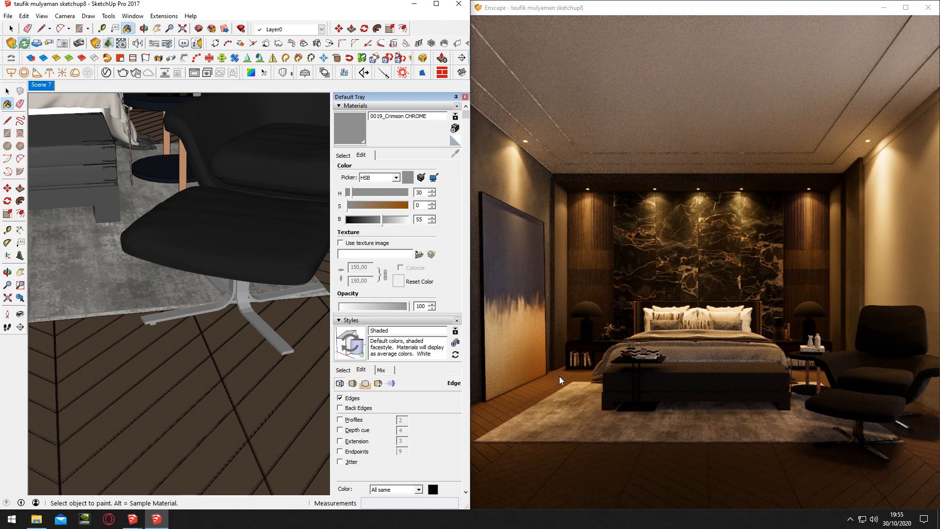
Sample the Color_E01 material from the bedside table lamp and rename it Color_E01 aluminium
mouse_move(218, 249)
middle_mouse_down("shift")
mouse_move(264, 252)
mouse_move(170, 241)
mouse_move(203, 260)
middle_mouse_up("shift")
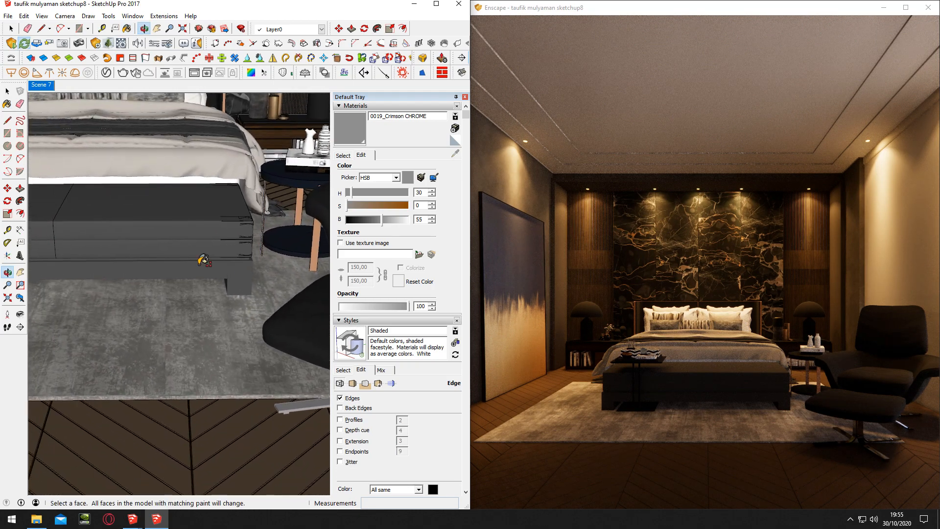
middle_click_drag(64, 164, 212, 267, "shift")
middle_click_drag(123, 178, 198, 228, "shift")
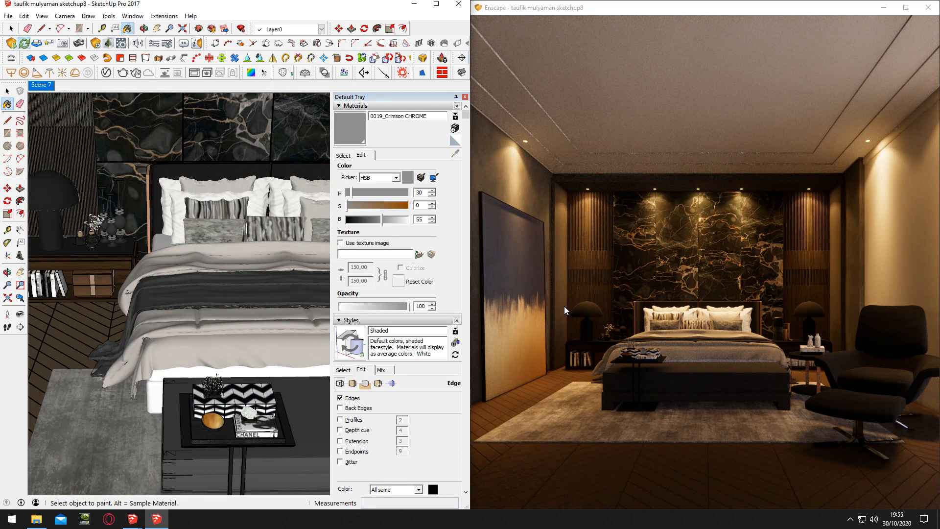
left_click(66, 204, "alt")
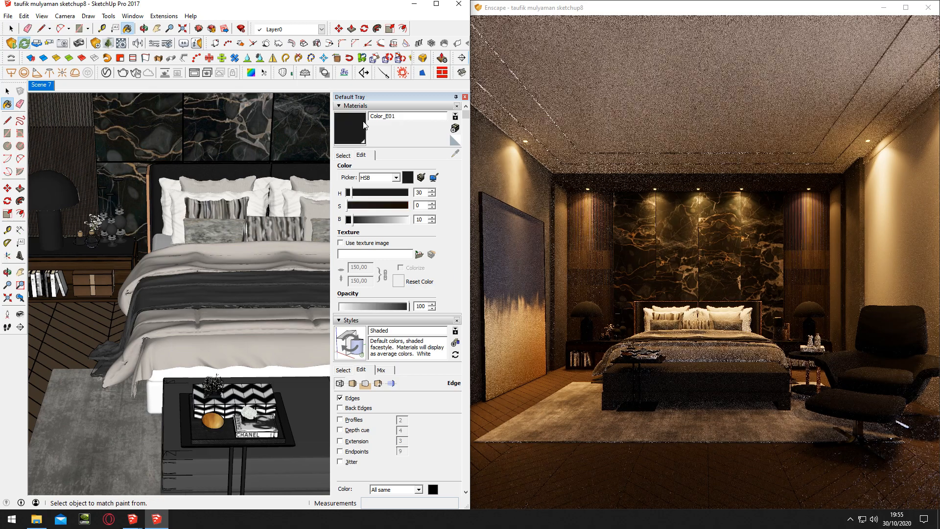
left_click(423, 121)
type("ium")
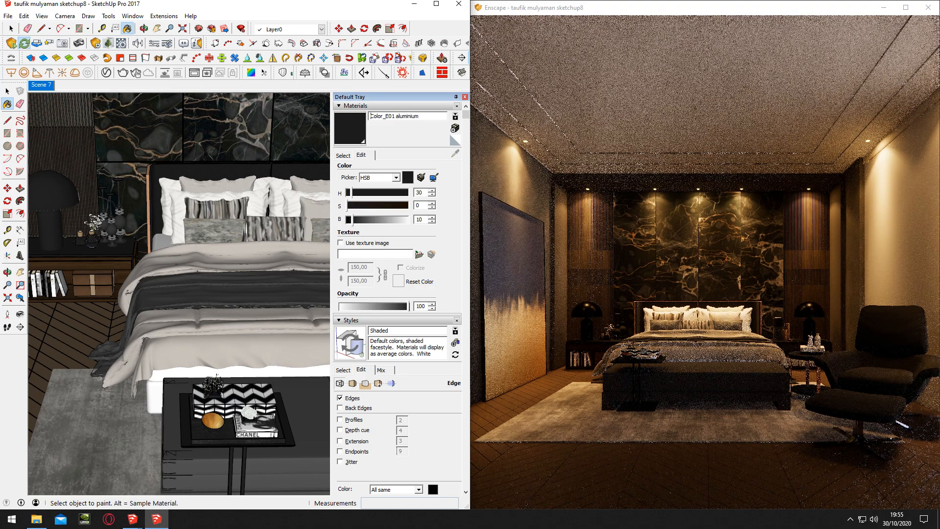
Rename the bedside lamp material to Color_E01 polished, and rename the material sampled from the large wall painting to Gold-Navy glass
double_click(412, 119)
type("polished")
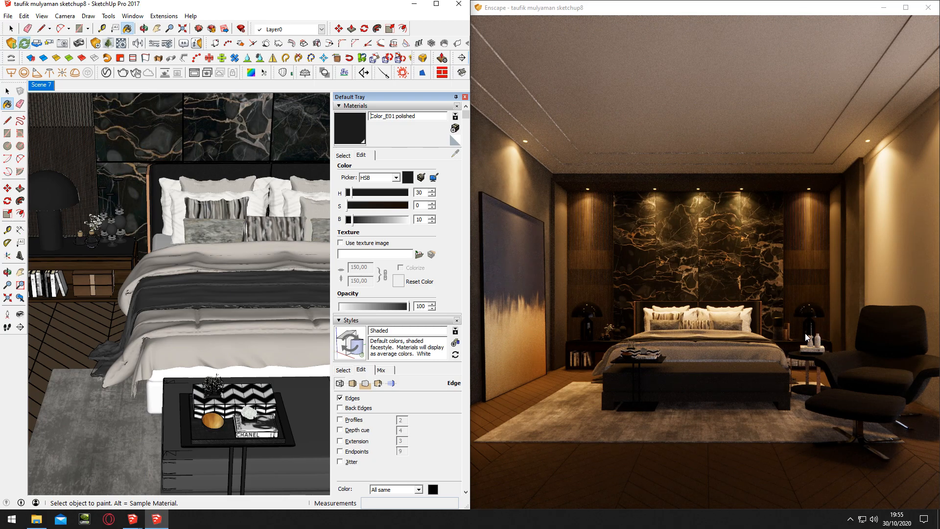
key("o")
mouse_move(252, 246)
left_mouse_down()
mouse_move(172, 237)
mouse_move(137, 215)
left_mouse_up()
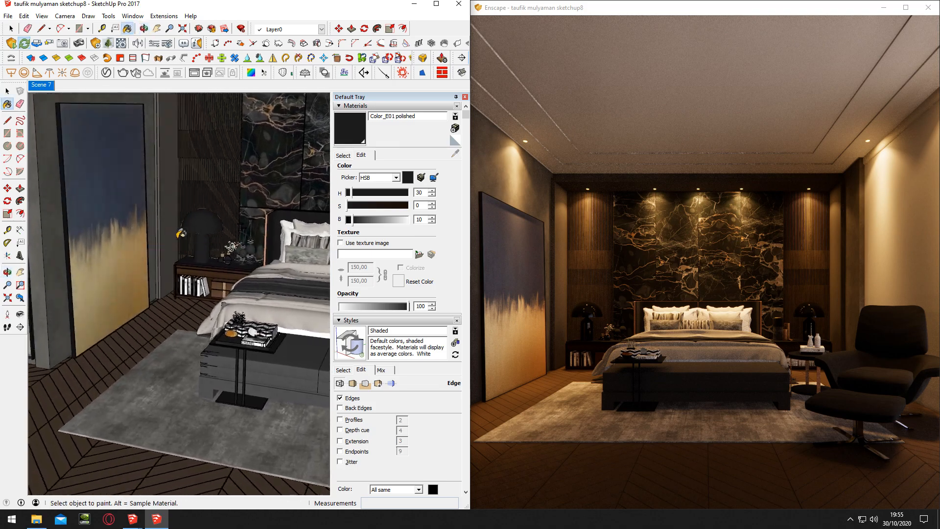
key("b")
left_click(129, 210, "alt")
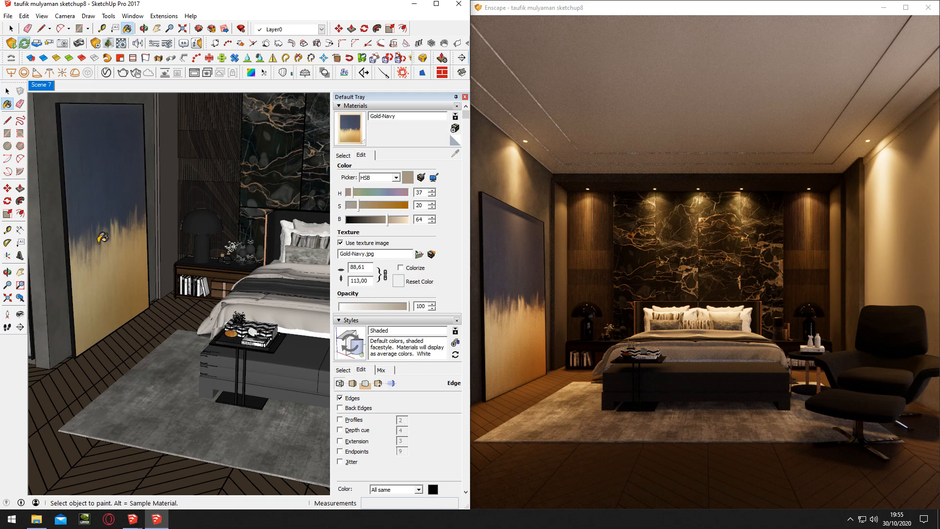
left_click(421, 118)
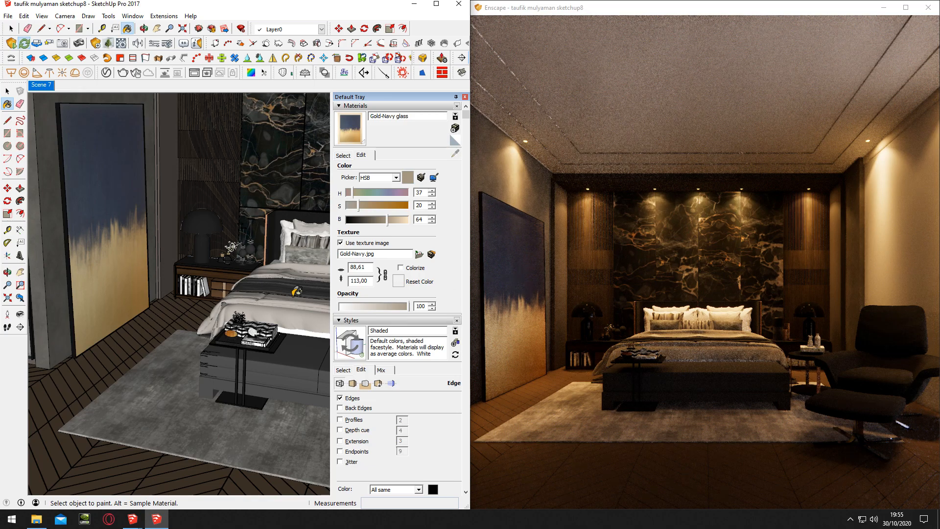
Sample the veined stone panel material behind the bed, try ceramic as its name, and rename it marble
scroll(549, 304, "up", 5)
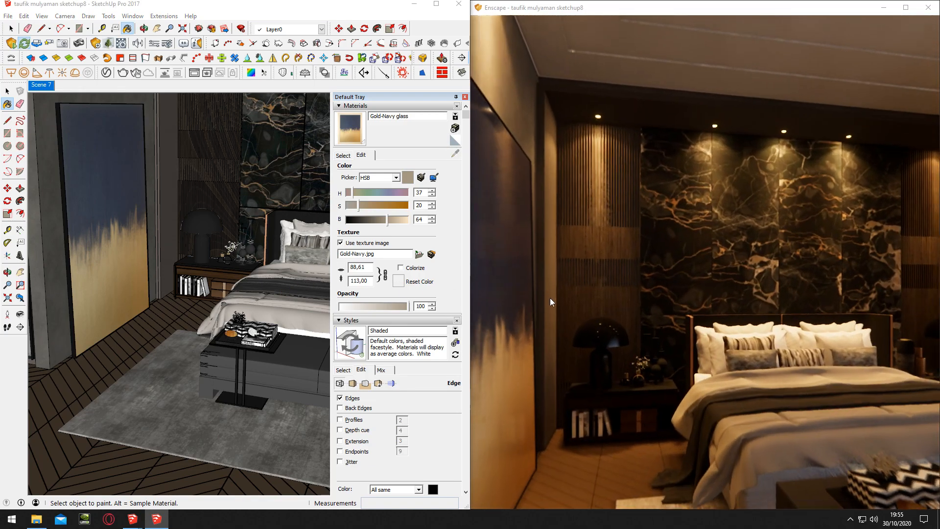
scroll(550, 302, "down", 3)
mouse_move(547, 201)
right_mouse_down()
mouse_move(509, 202)
mouse_move(558, 201)
right_mouse_up()
scroll(546, 201, "down", 4)
mouse_move(255, 147)
middle_mouse_down()
mouse_move(264, 145)
mouse_move(240, 154)
middle_mouse_up()
scroll(240, 154, "up", 2)
key("b")
left_click(240, 155, "alt")
left_click(419, 118)
key("ctrl+a")
key("BackSpace")
type("marble")
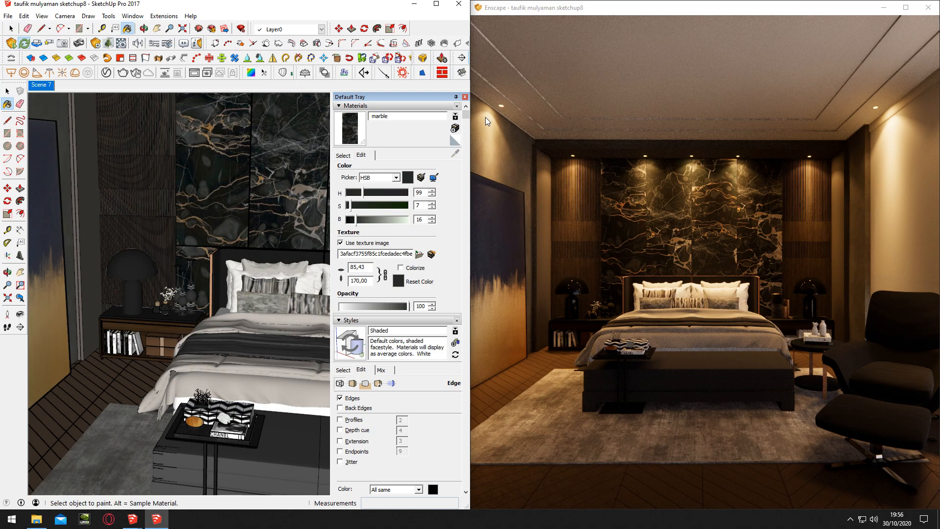
key("Return")
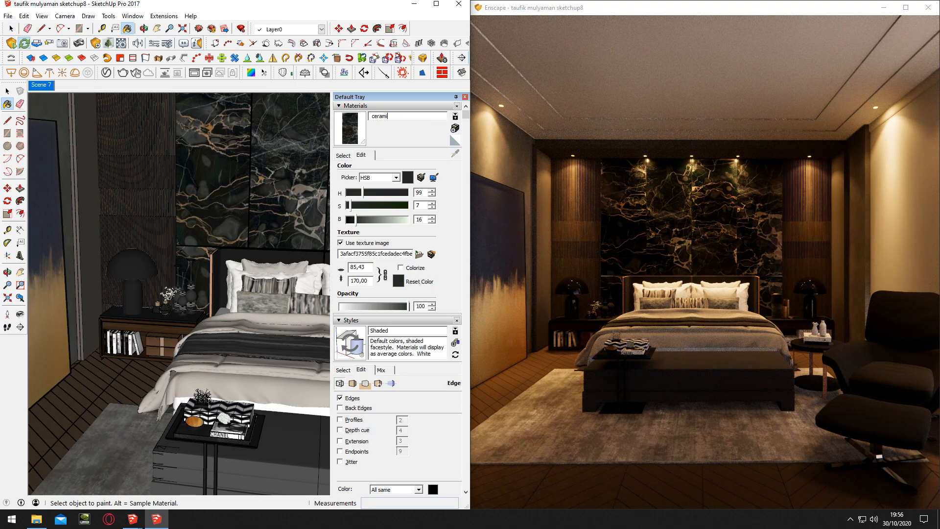
key("Return")
key("Return")
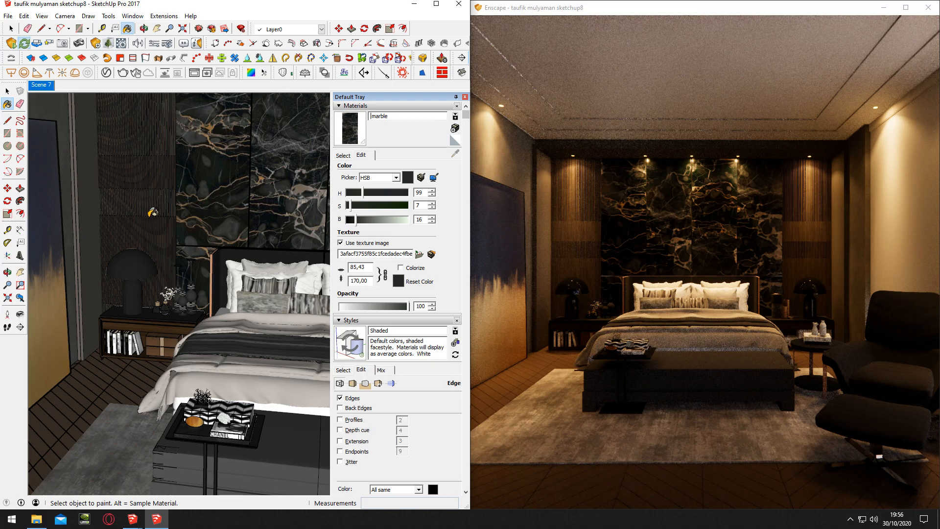
Sample the Color_C18 material from the tray table's base, rename it Color_C18 aluminium, and raise its brightness to 27
middle_click_drag(220, 235, 181, 182, "shift")
scroll(598, 293, "down", 3)
left_click_drag(597, 293, 599, 290)
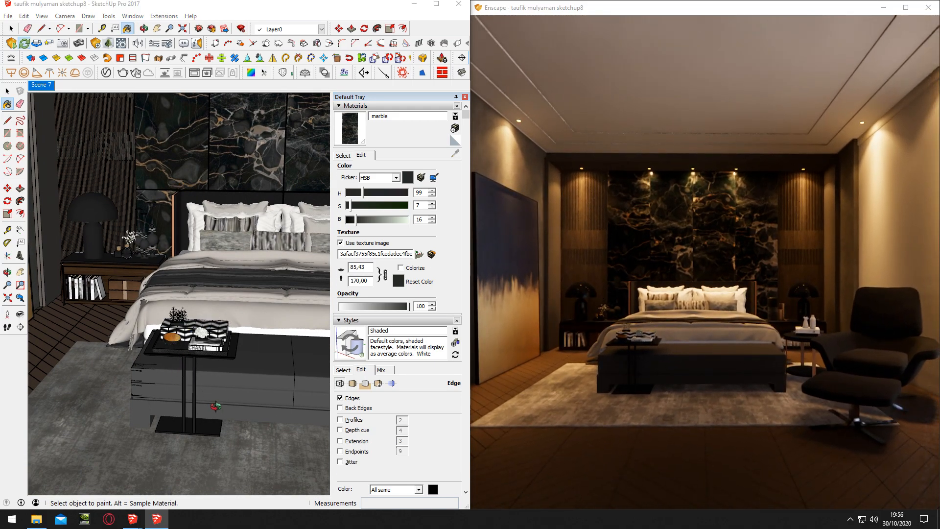
mouse_move(216, 406)
middle_mouse_down()
mouse_move(223, 426)
mouse_move(225, 419)
middle_mouse_up()
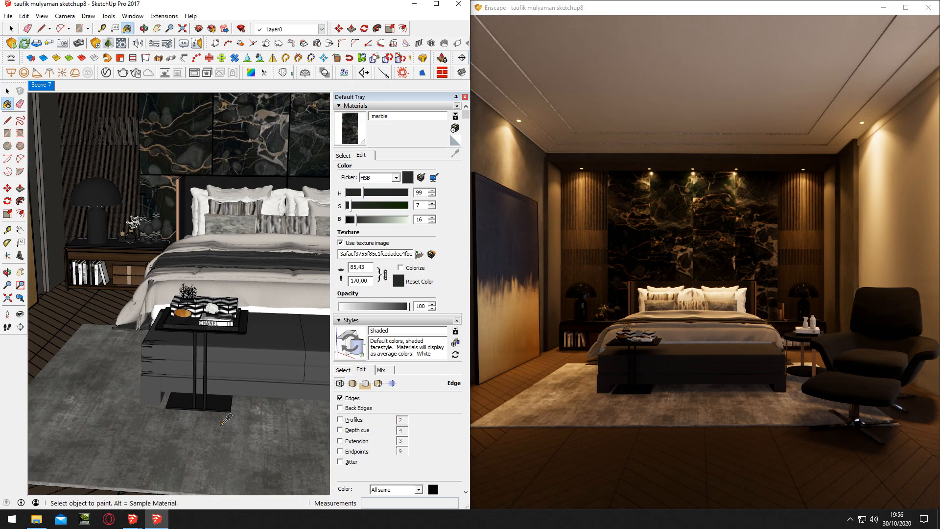
left_click(224, 413, "alt")
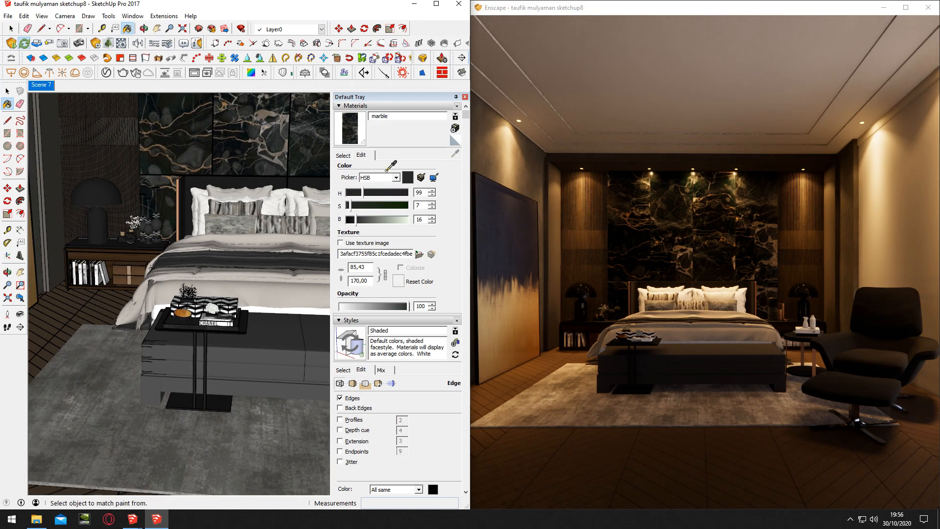
left_click(420, 119)
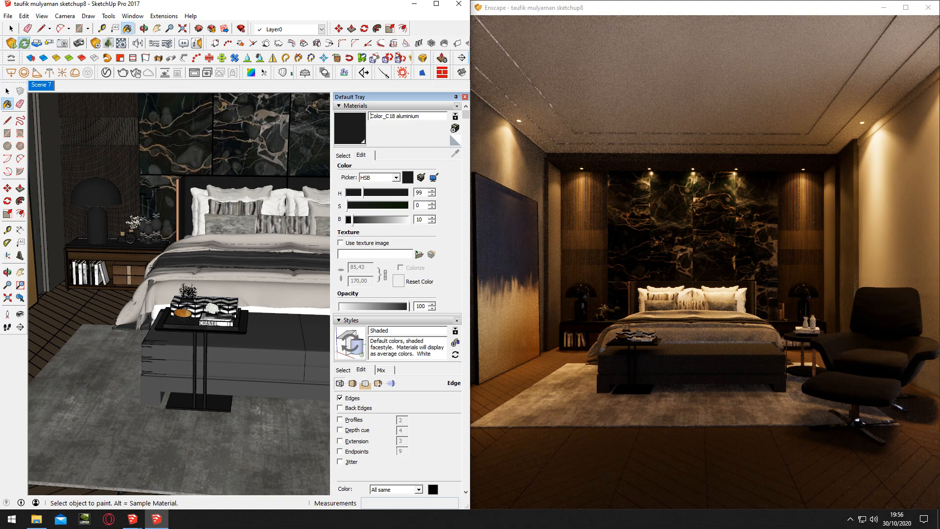
left_click(365, 224)
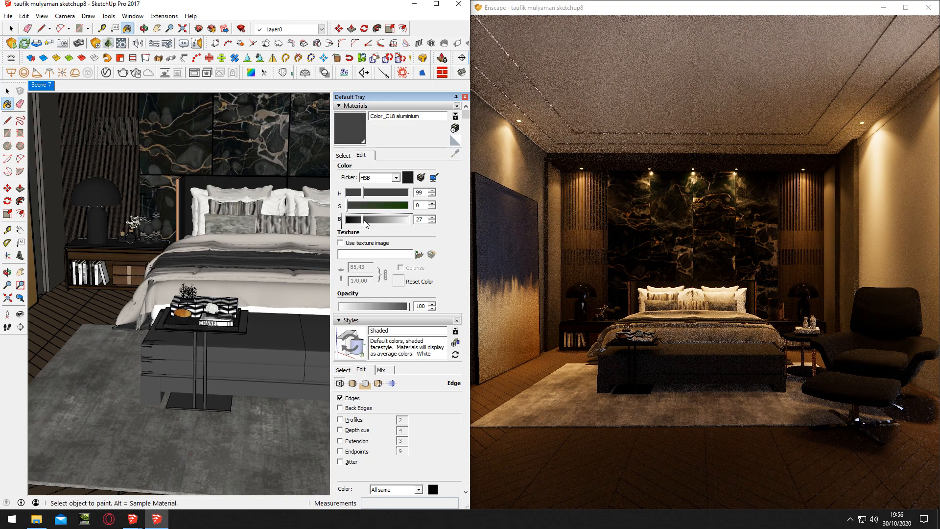
Sample the round side table's leg and top materials, and rename them [Color_D02]2 aluminium and Color_B13 marble
mouse_move(245, 292)
middle_mouse_down()
mouse_move(221, 278)
mouse_move(216, 256)
mouse_move(241, 254)
mouse_move(278, 278)
mouse_move(107, 251)
mouse_move(216, 274)
middle_mouse_up()
key("b")
left_click(314, 308, "alt")
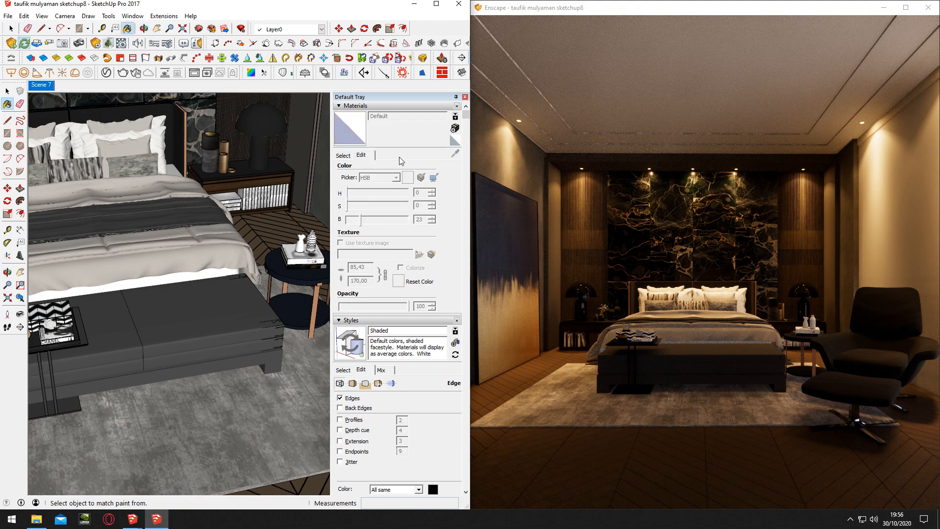
scroll(314, 288, "up", 3, "alt")
left_click(317, 292, "alt")
left_click(427, 122)
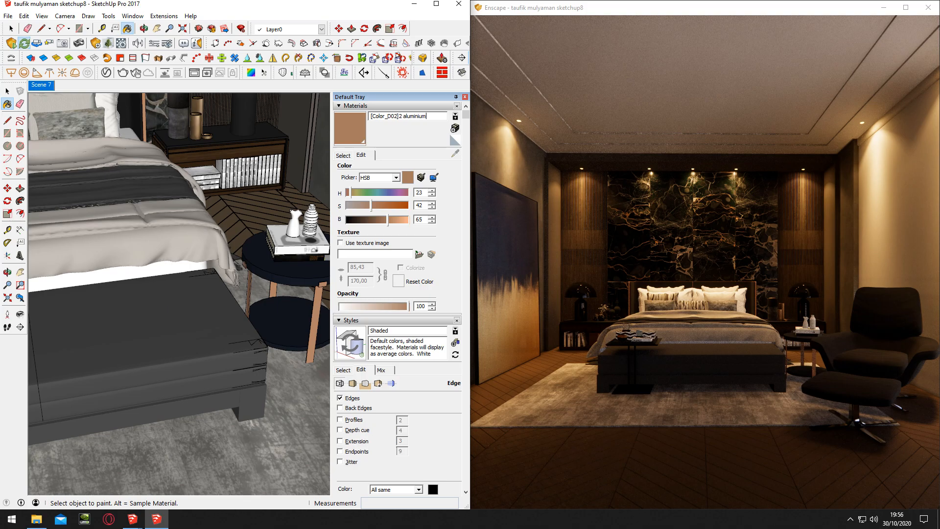
left_click(301, 281, "alt")
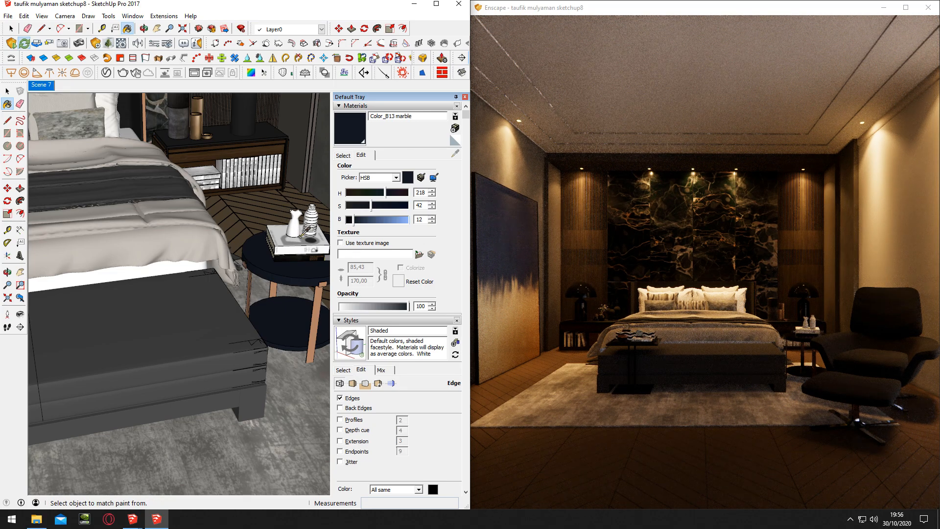
Sample the white vase material on the round side table and rename it 26 Various de1 ceramic
left_click(306, 232, "alt")
type("c")
left_click(314, 232, "alt")
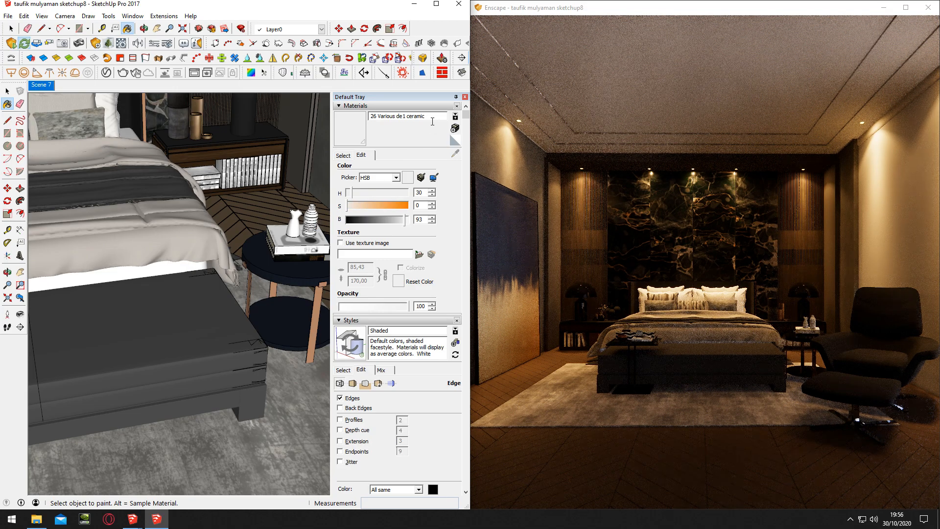
left_click(432, 122)
Sample the two materials of the decorative containers on the bedside table, and rename them tes5 aluminium and tes4 marble
left_click(197, 133, "alt")
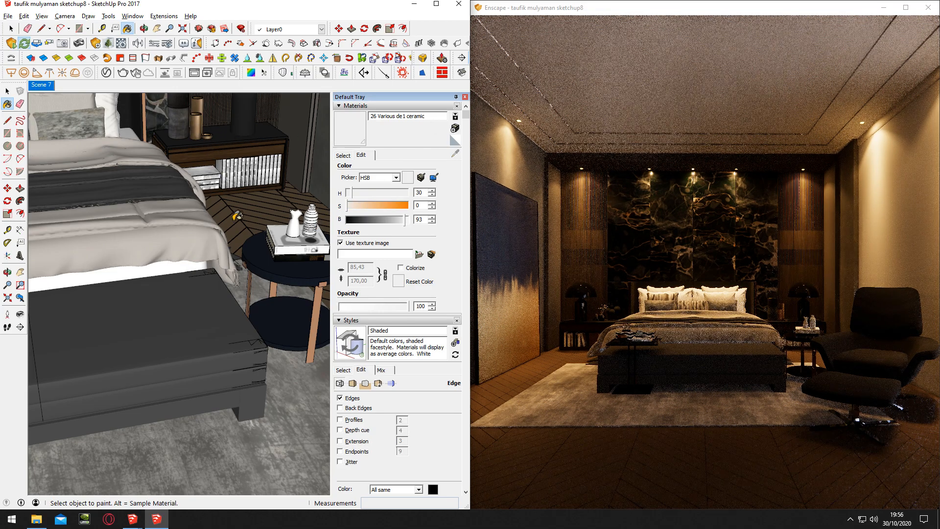
middle_click_drag(237, 191, 261, 252, "shift")
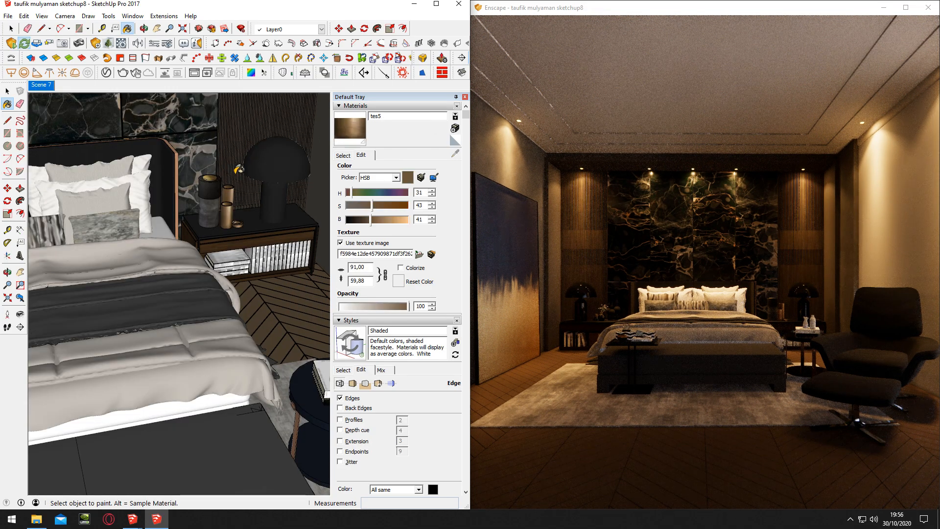
left_click(416, 116)
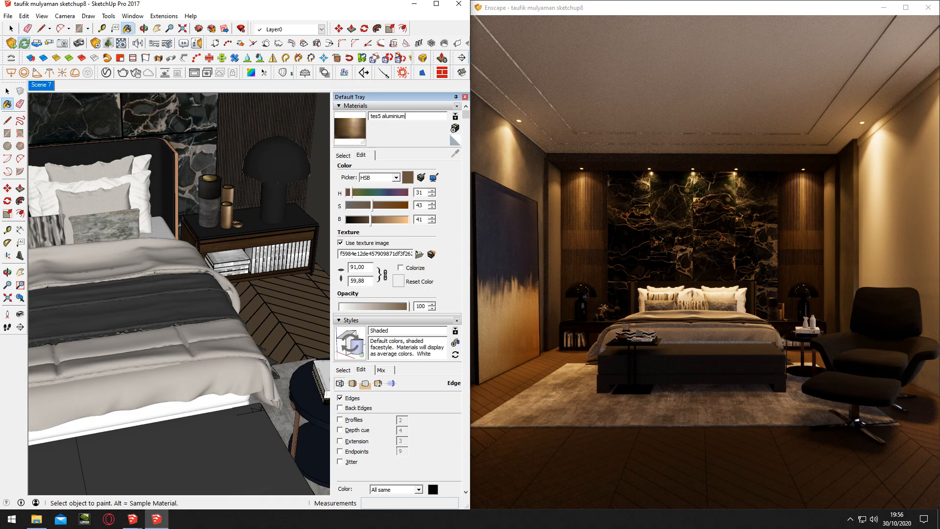
key("Return")
left_click(416, 117)
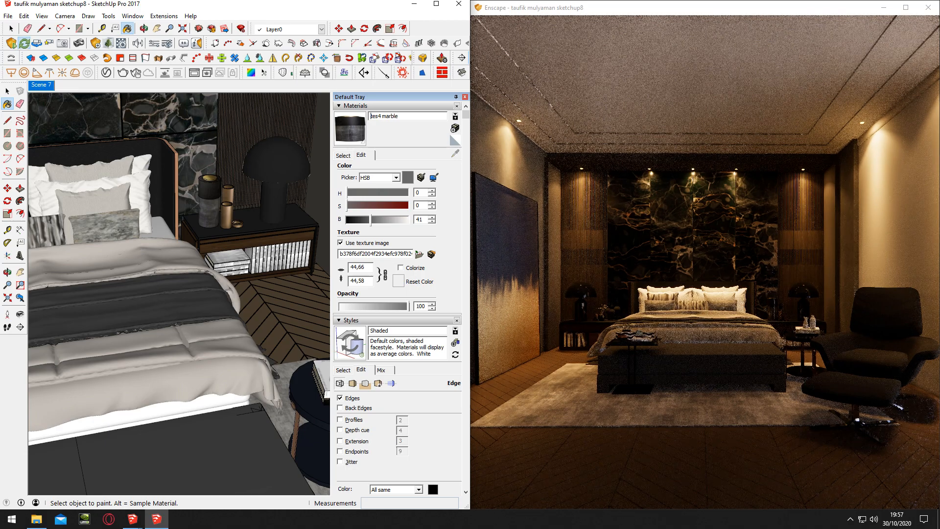
Sample the [Translucent_Glass_Gray]3 material from the tall ringed ornaments on the other bedside table and set its opacity to 100
mouse_move(223, 267)
middle_mouse_down()
mouse_move(559, 270)
mouse_move(584, 305)
middle_mouse_up()
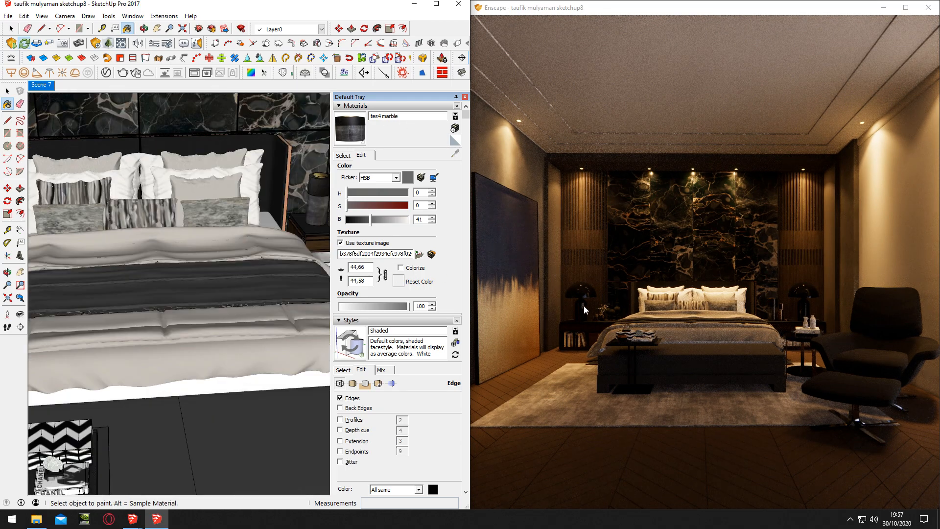
scroll(113, 220, "down", 3)
scroll(132, 222, "up", 4)
left_click(138, 218, "alt")
scroll(138, 217, "up", 2)
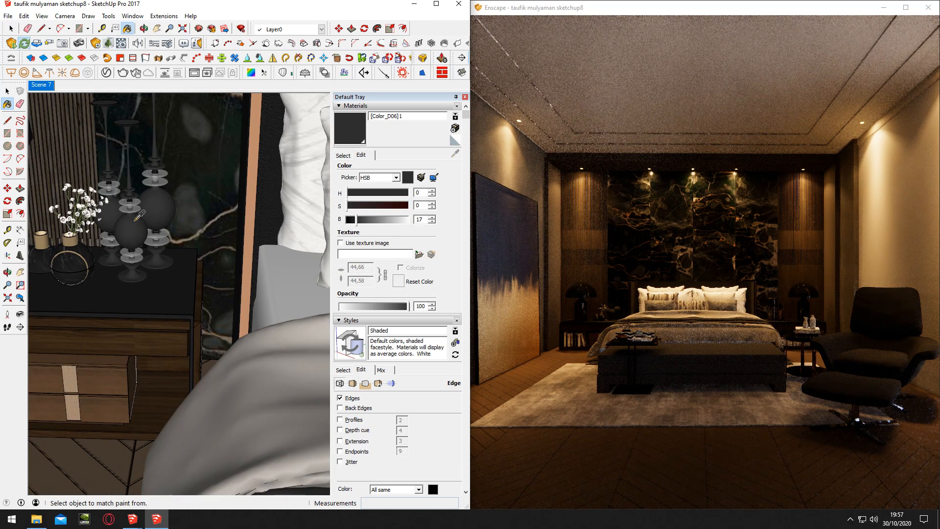
left_click(139, 220, "alt")
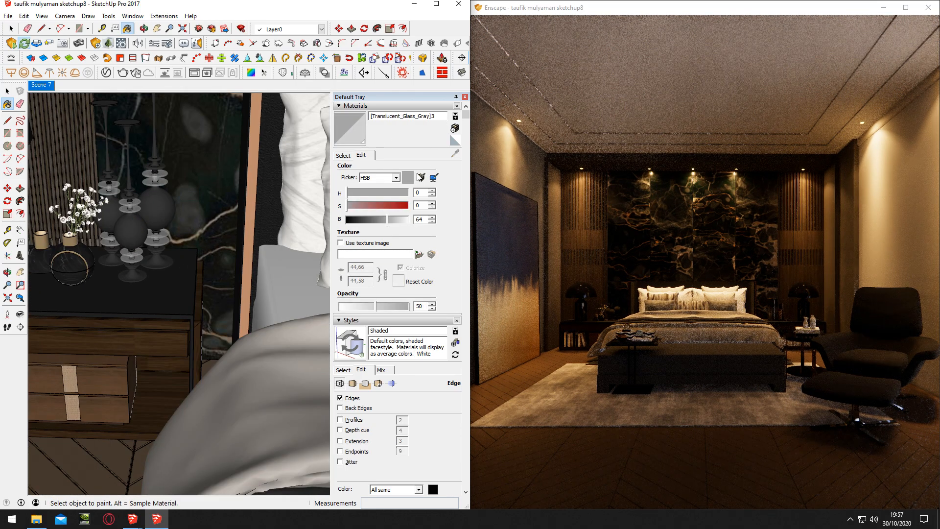
left_click_drag(379, 306, 411, 306)
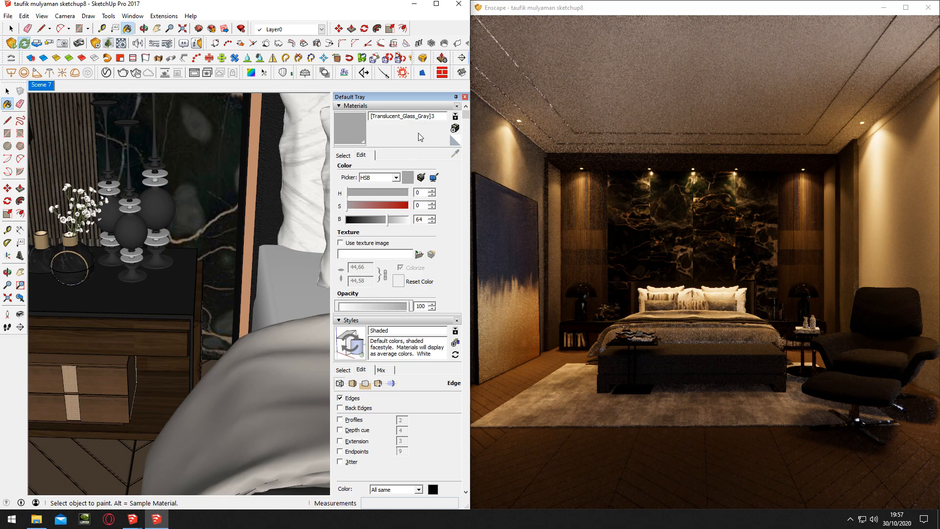
Rename the ornaments' [Translucent_Glass_Gray]3 material to ---- aluminium
double_click(424, 118)
left_click_drag(435, 117, 338, 113)
type("---- alumi")
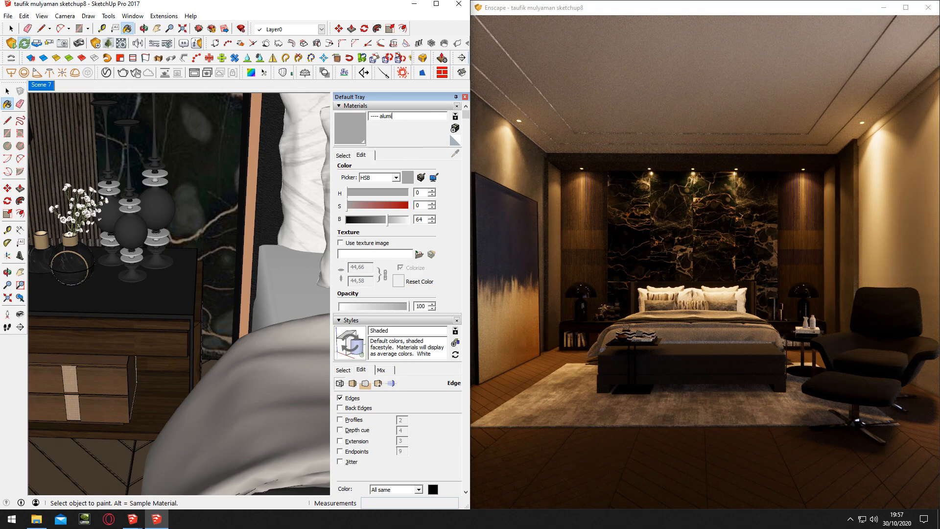
key("Return")
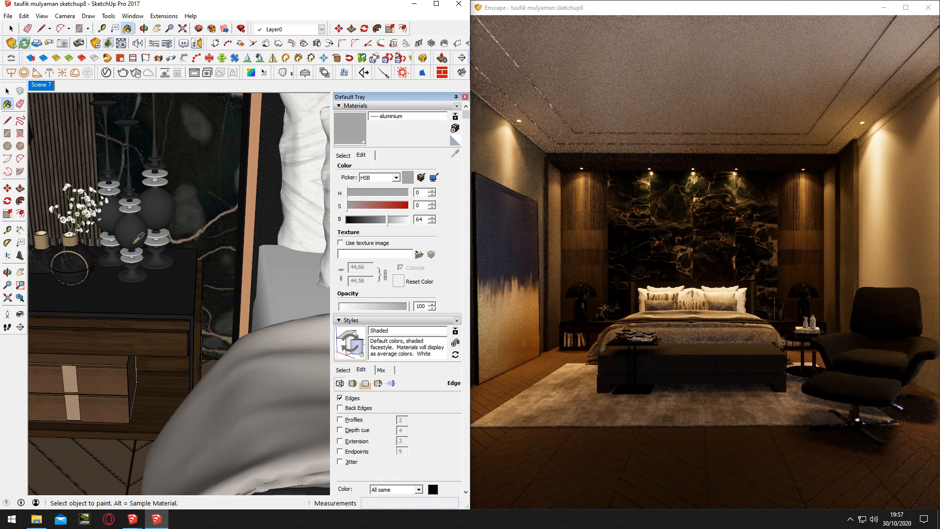
Sample the dark round body of the ornaments and rename its material [Color_D06]1 polished
left_click(135, 242, "alt")
left_click(411, 119)
type("polished")
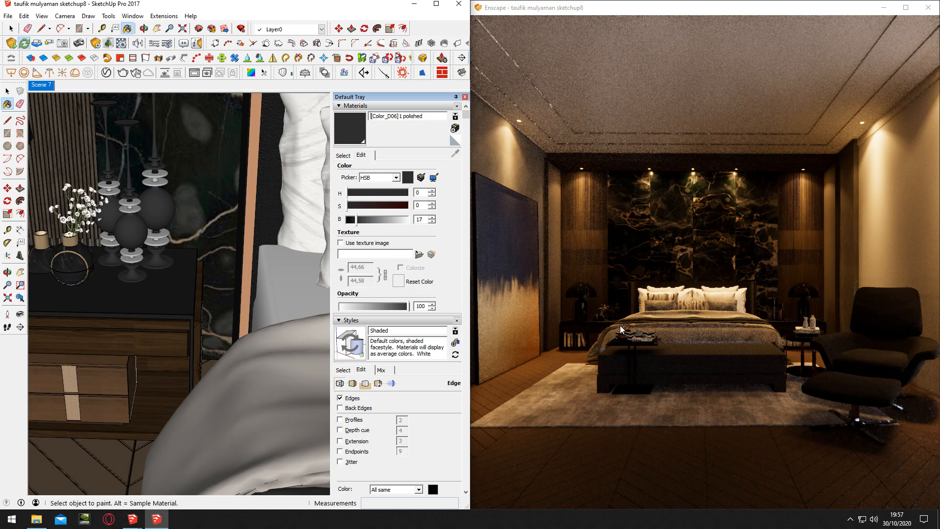
Sample the small round flower vase and the stone wall panels to check their material names, and review the bed area
middle_click_drag(114, 245, 143, 244, "shift")
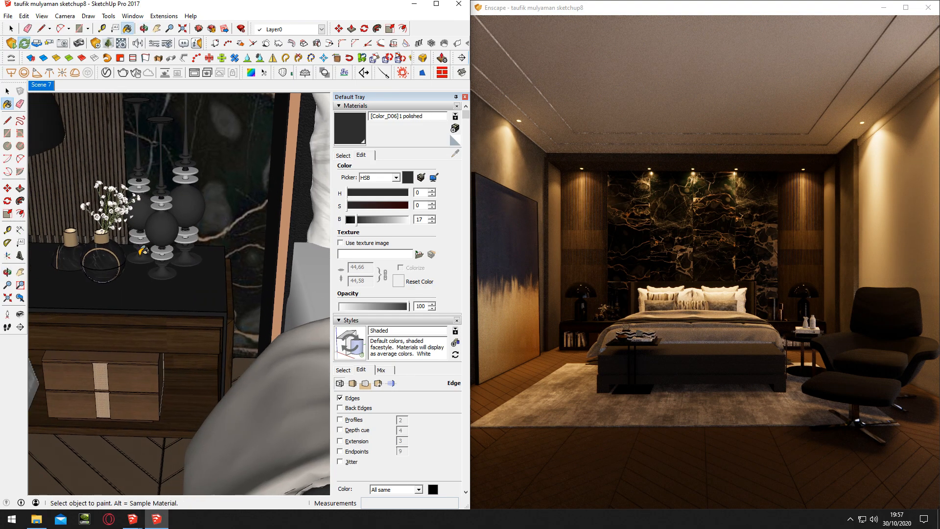
left_click(111, 275, "alt")
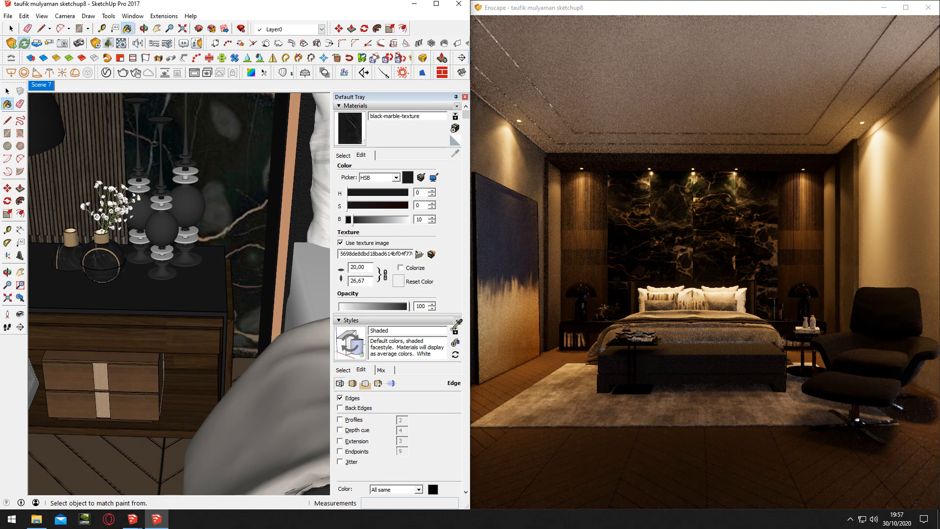
middle_click_drag(117, 300, 107, 265)
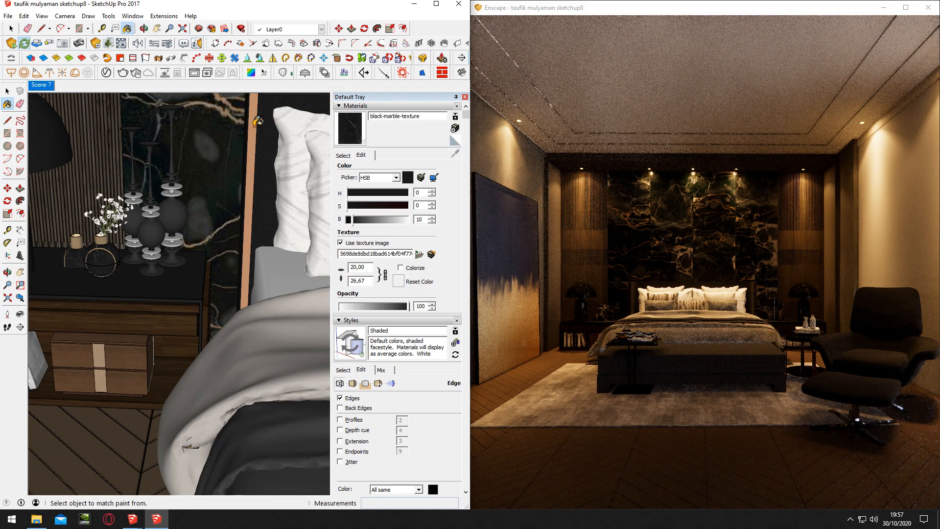
scroll(256, 122, "down", 5)
left_click(207, 131, "alt")
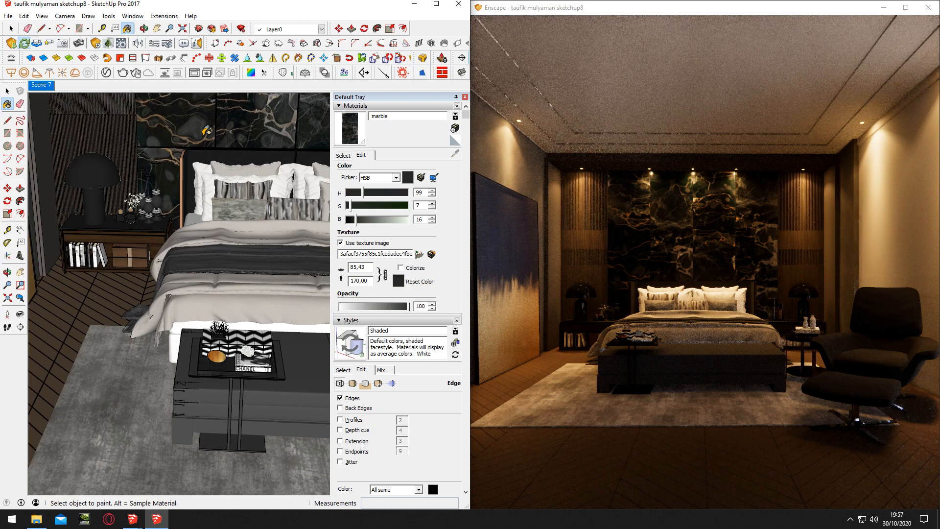
scroll(218, 161, "down", 6)
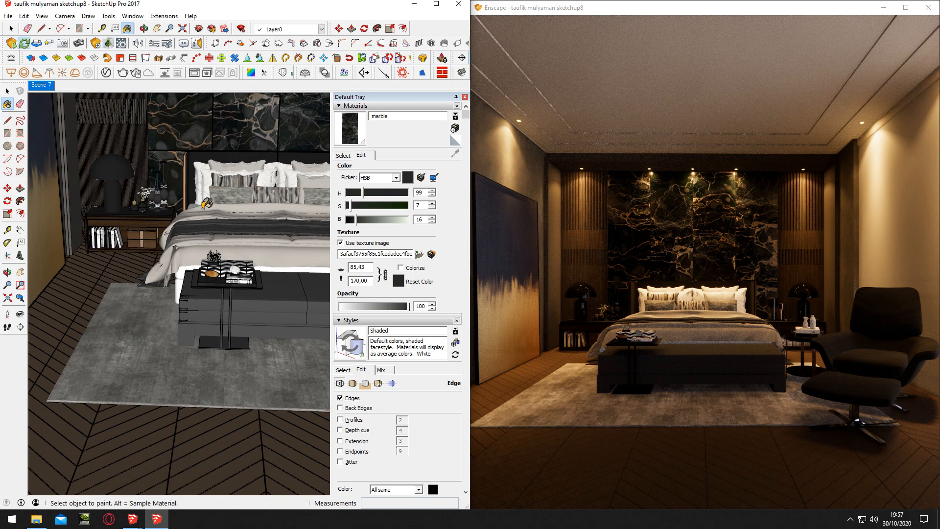
middle_click_drag(154, 260, 95, 257)
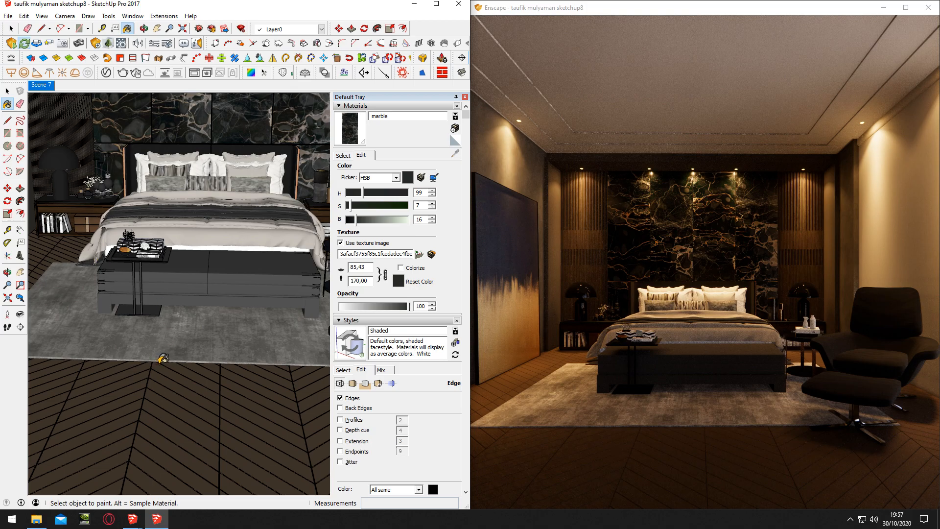
middle_click_drag(169, 291, 141, 306, "shift")
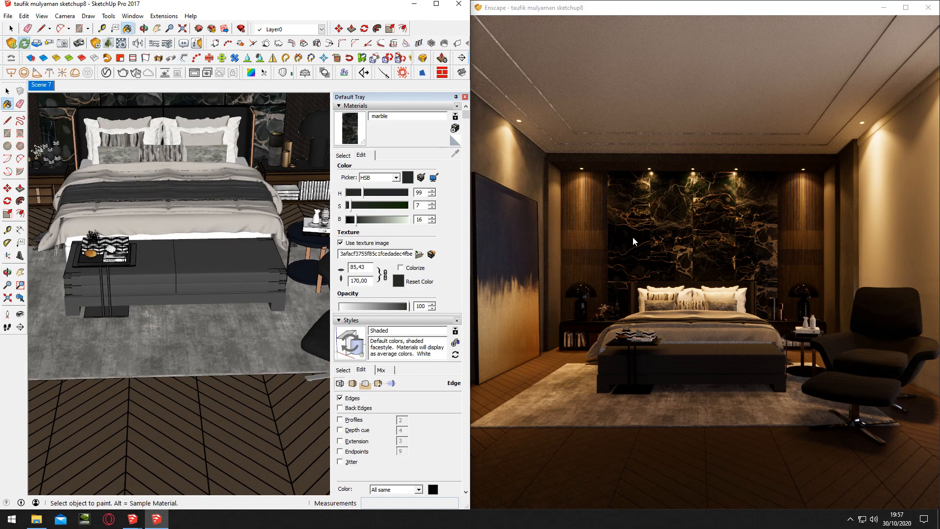
Examine the bed, the upholstered bench and the marble wall up close in the Enscape render view
mouse_move(619, 244)
left_mouse_down()
mouse_move(649, 262)
mouse_move(504, 256)
mouse_move(641, 262)
left_mouse_up()
key("w")
key("w")
key("s")
key("w")
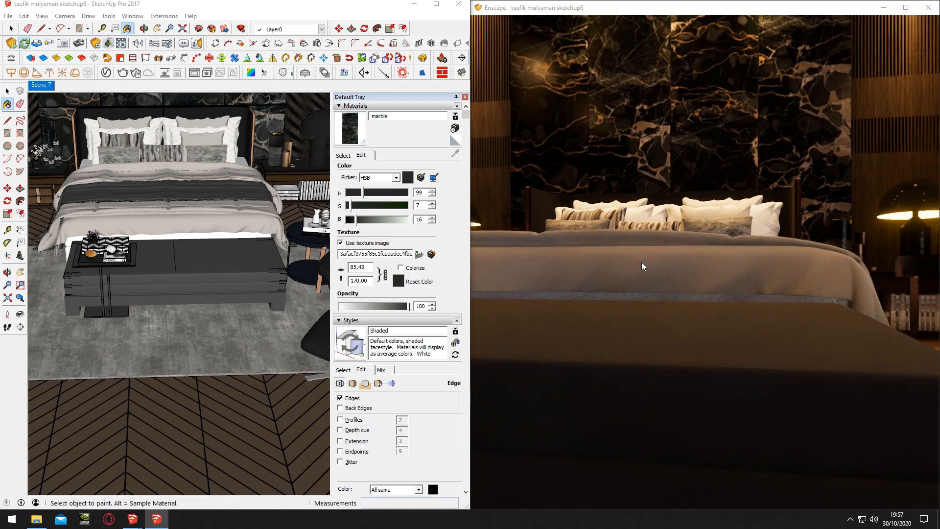
right_click(667, 269)
key("s")
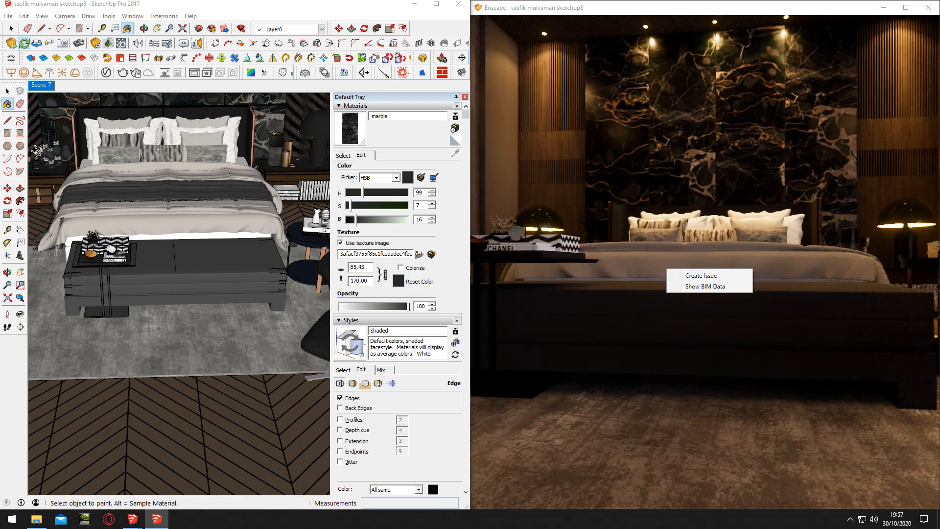
key("w")
key("w")
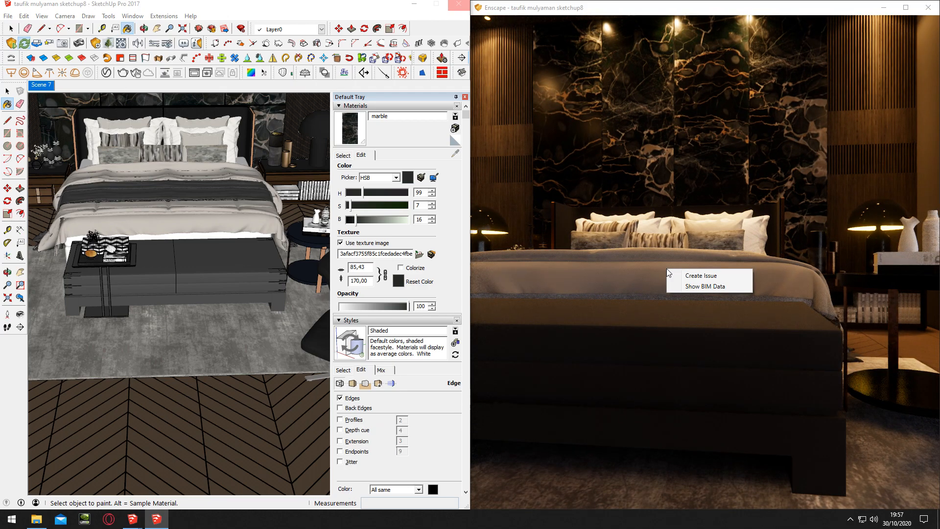
Sample the bench's default_0_0 material and load Fabric_A_Diff from the fabric maps folder as its texture image
middle_click_drag(208, 265, 209, 264)
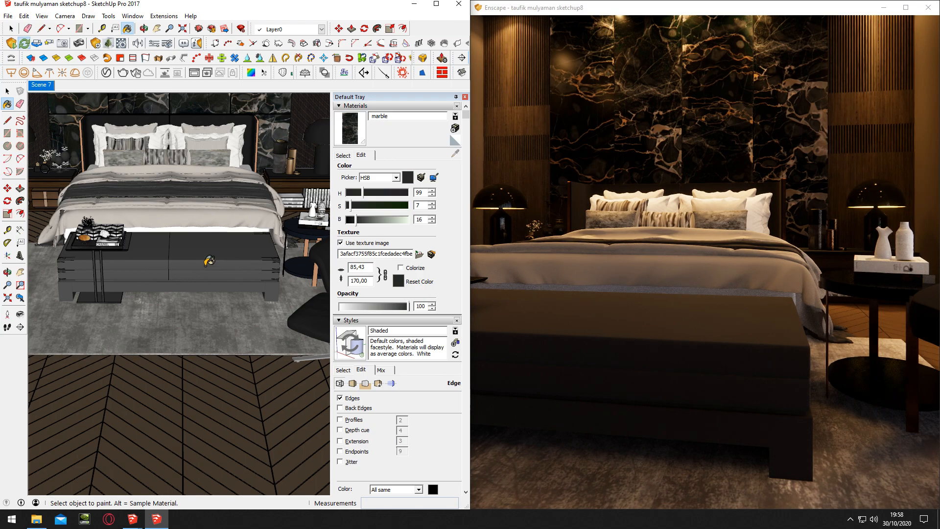
scroll(209, 261, "up", 2)
left_click(210, 287, "alt")
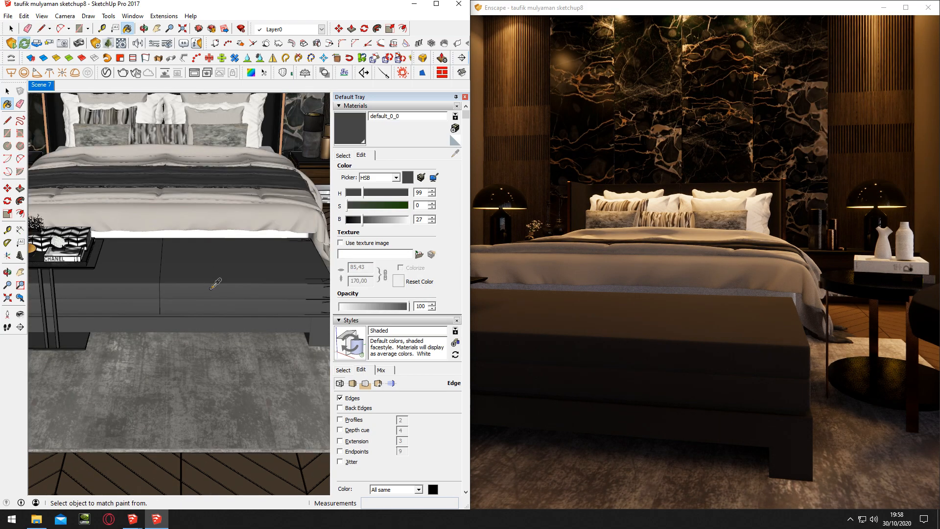
left_click(419, 255)
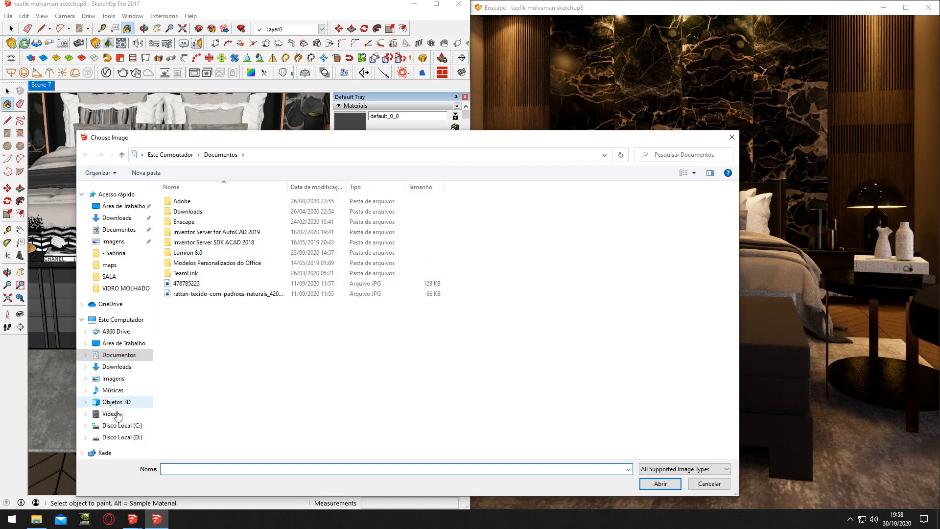
left_click(124, 437)
double_click(194, 253)
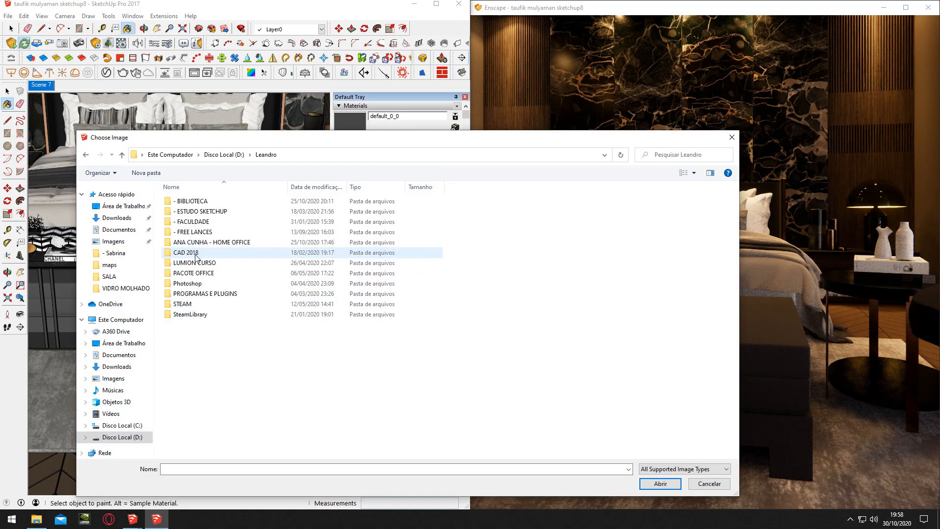
double_click(203, 201)
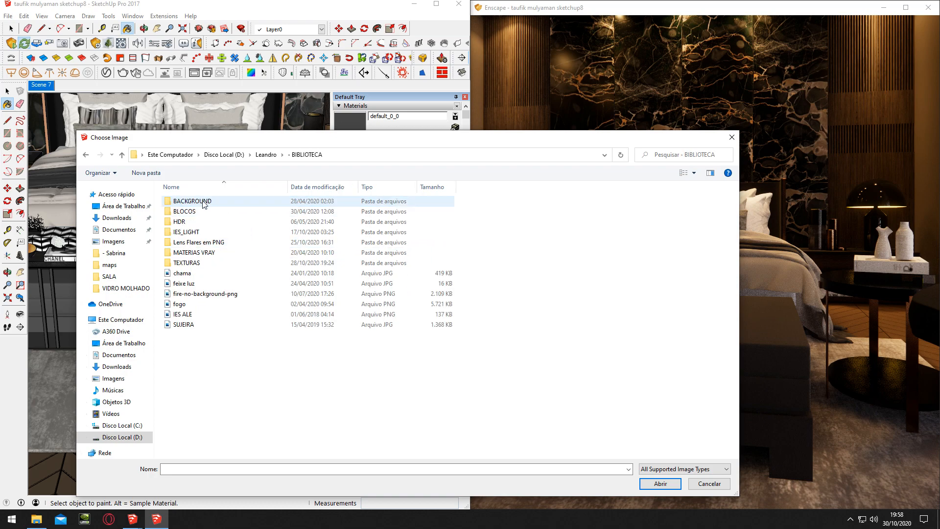
double_click(205, 253)
double_click(204, 253)
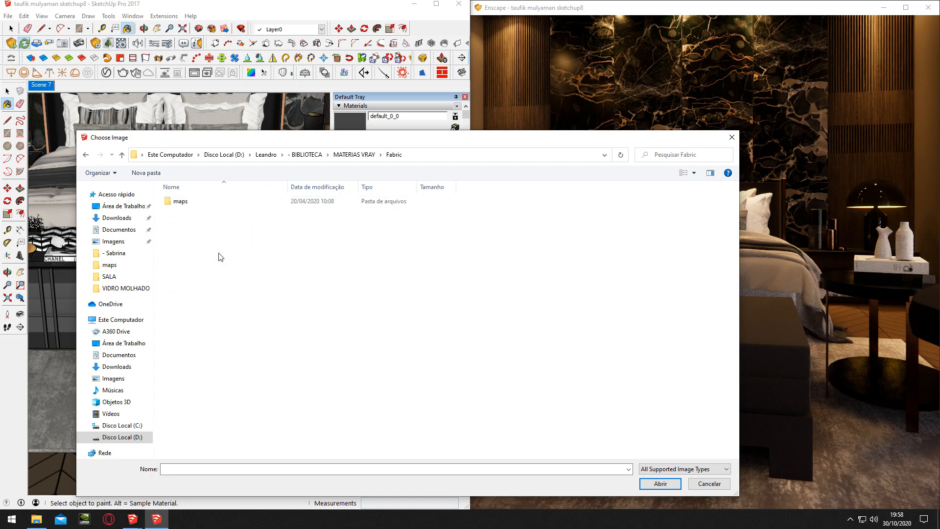
double_click(264, 202)
scroll(459, 289, "down", 5)
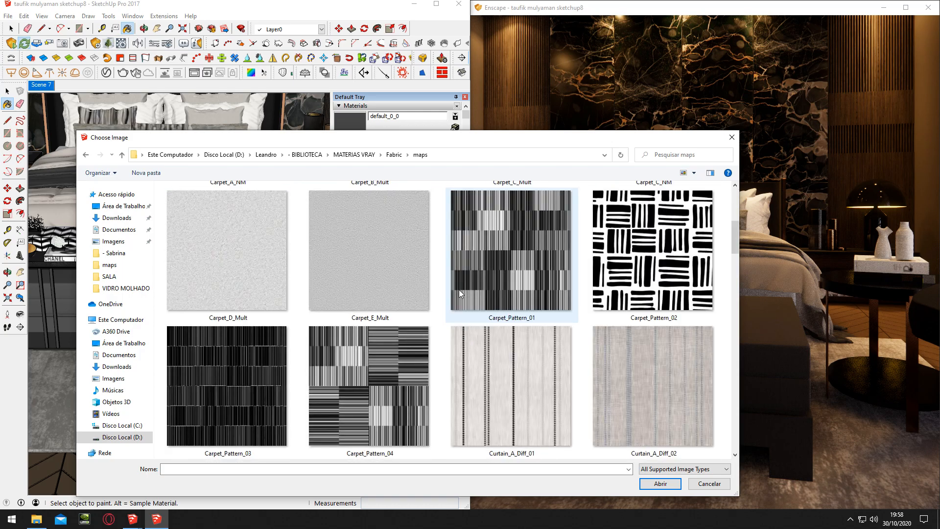
double_click(508, 396)
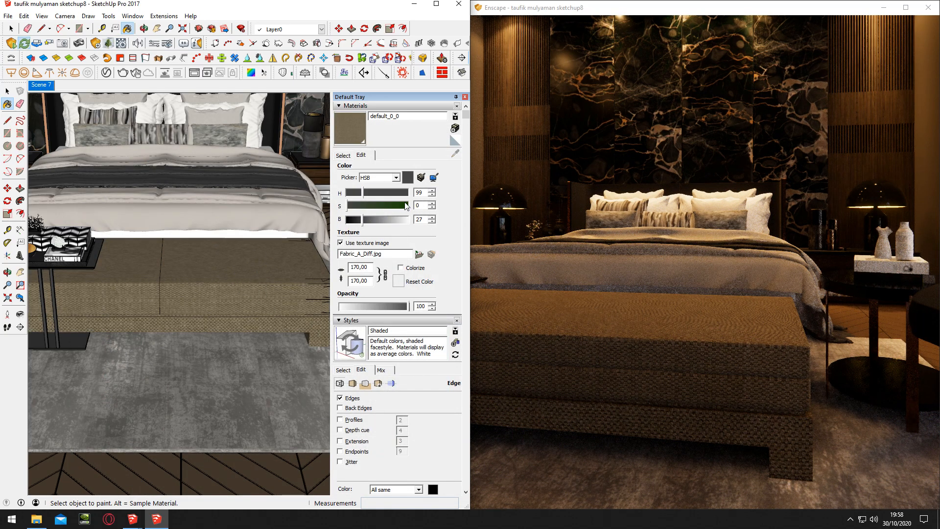
Restore the bench material's dark gray colour and set its fabric texture size to 125,00
left_click(411, 180)
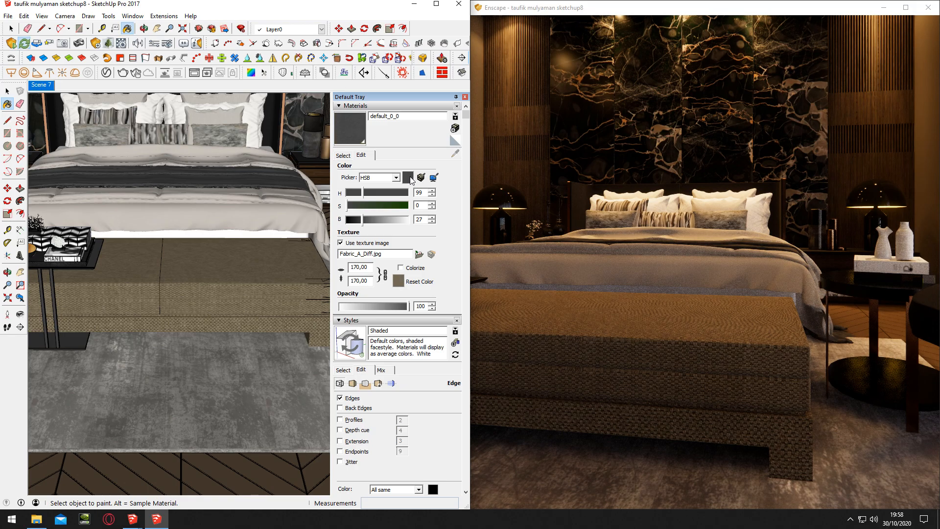
right_click_drag(662, 366, 678, 354)
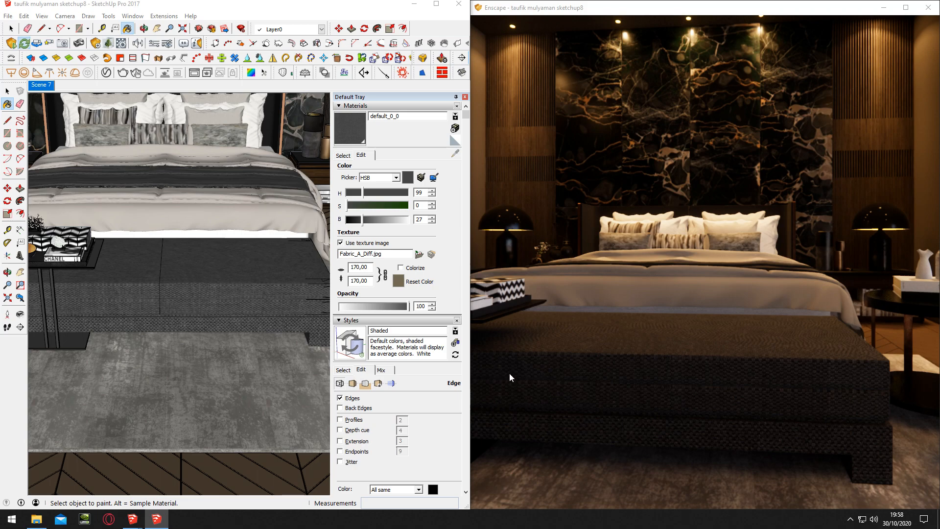
left_click(357, 267)
key("BackSpace")
type("5")
key("Return")
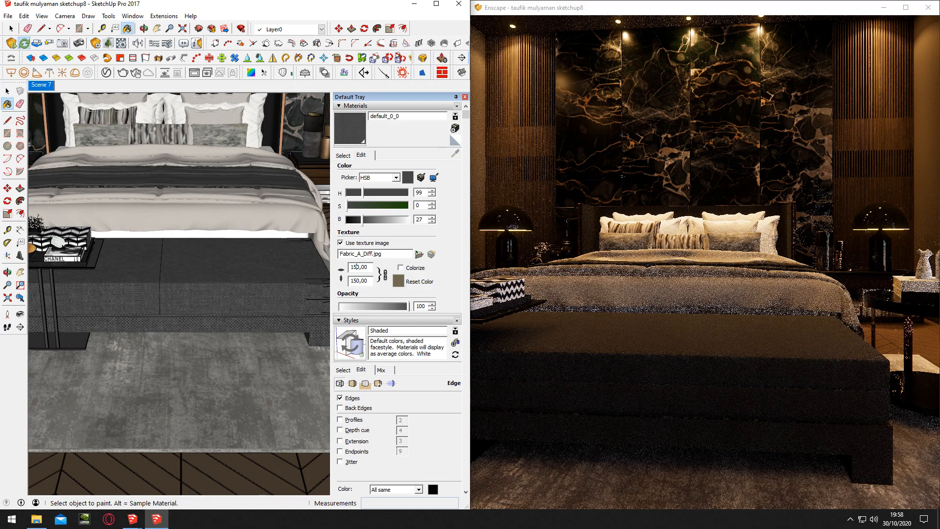
type("2")
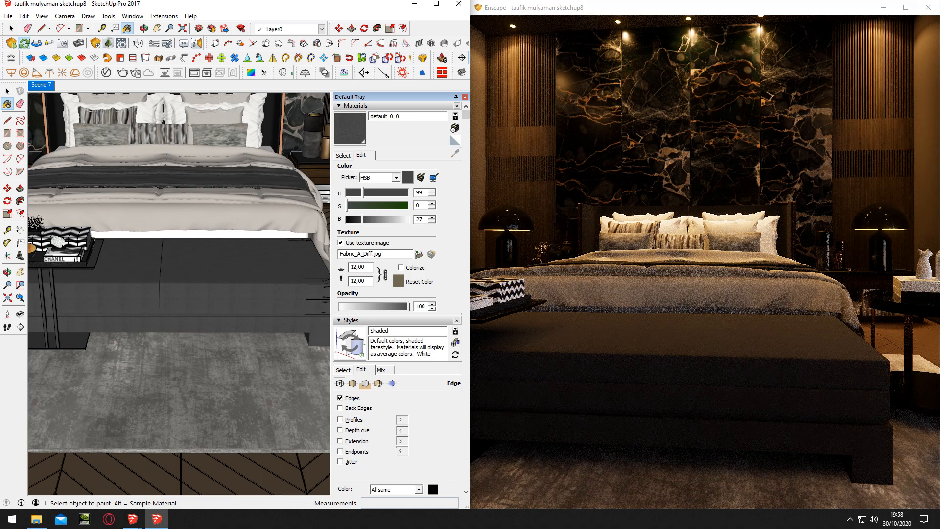
type("5")
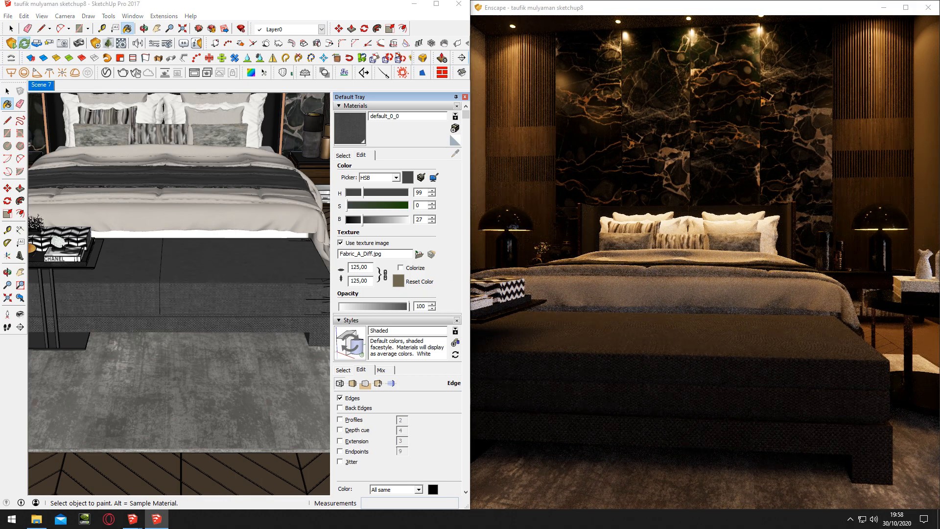
scroll(686, 356, "down", 8)
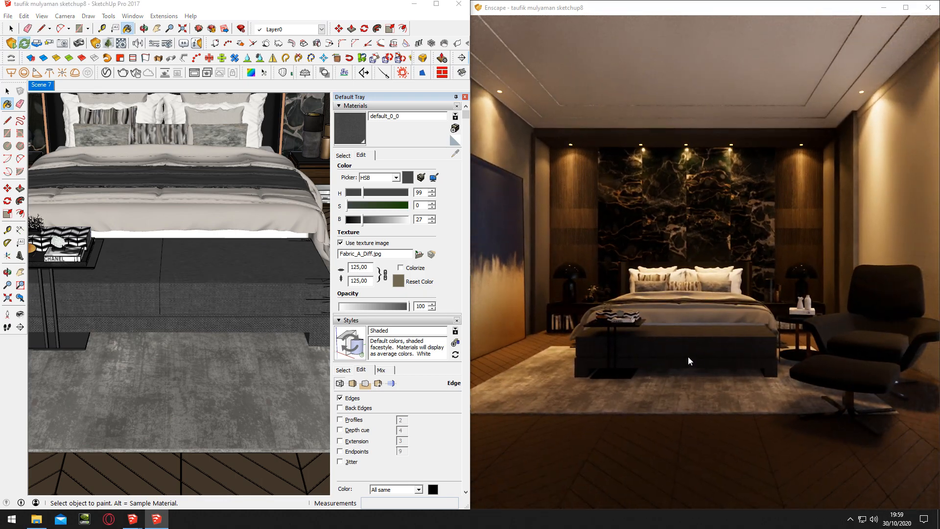
scroll(687, 357, "up", 10)
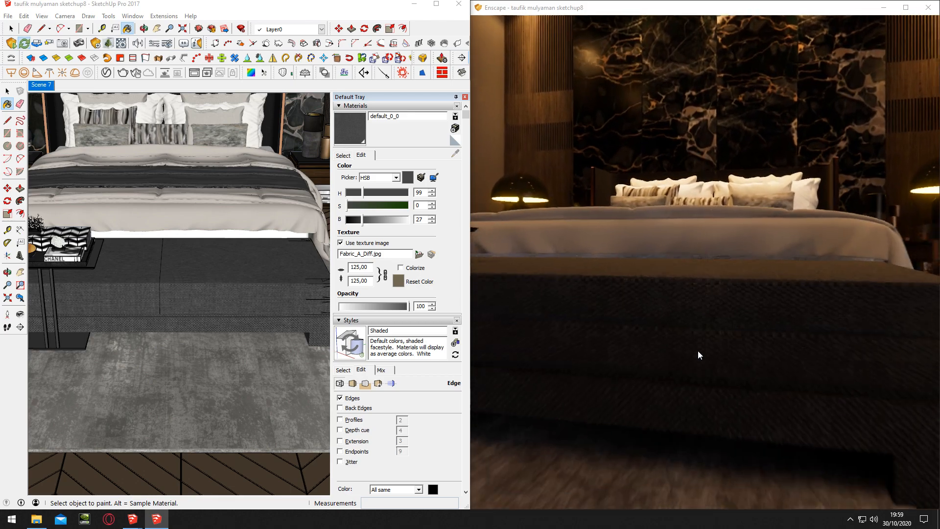
scroll(698, 350, "down", 3)
Add Fabric_A_Bump as the bench material's height map in the Enscape material editor and set the bump amount to 6.49
left_click(206, 290)
left_click(127, 49)
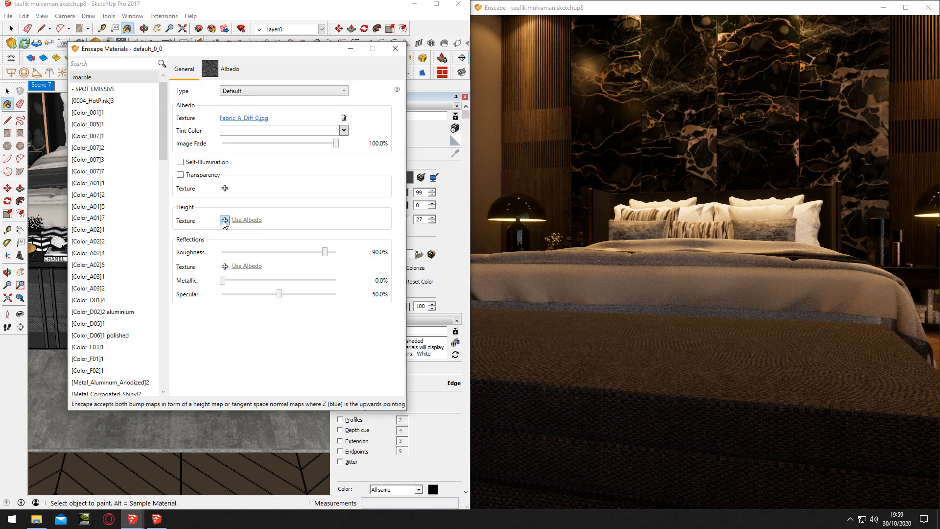
left_click(224, 220)
scroll(457, 257, "down", 5)
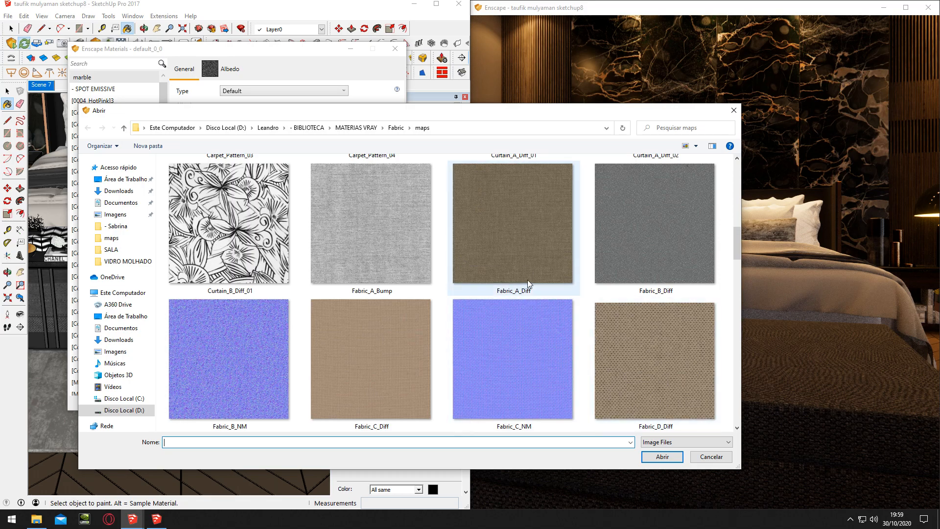
double_click(389, 257)
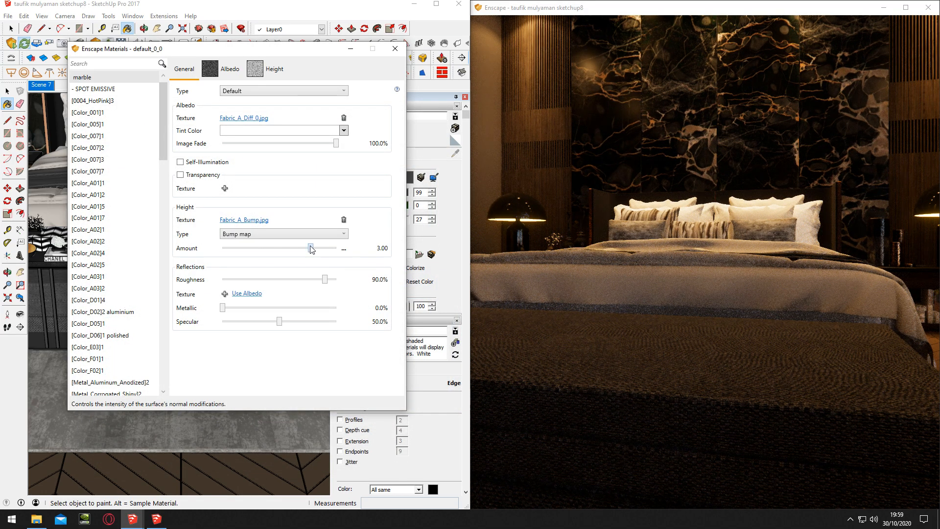
left_click_drag(330, 250, 329, 252)
left_click(686, 278)
scroll(686, 278, "down", 5)
scroll(686, 278, "down", 5)
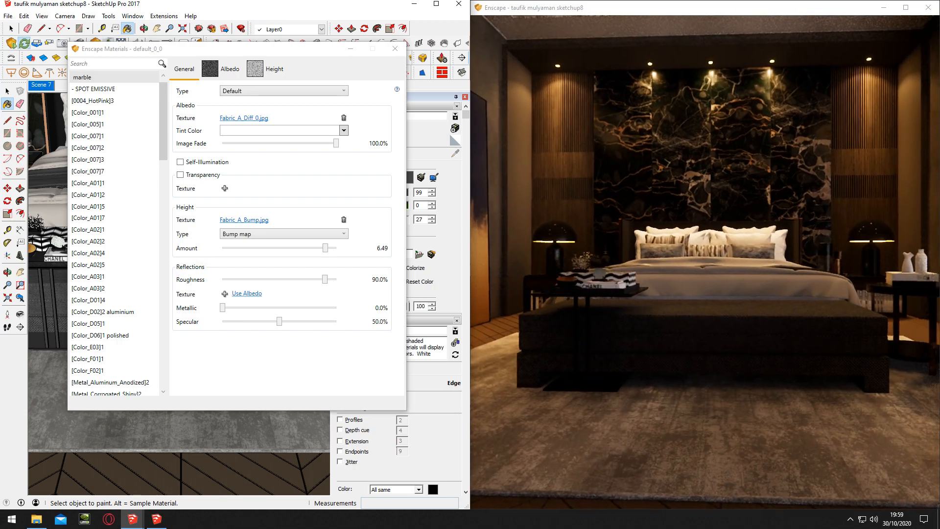
scroll(686, 276, "down", 5)
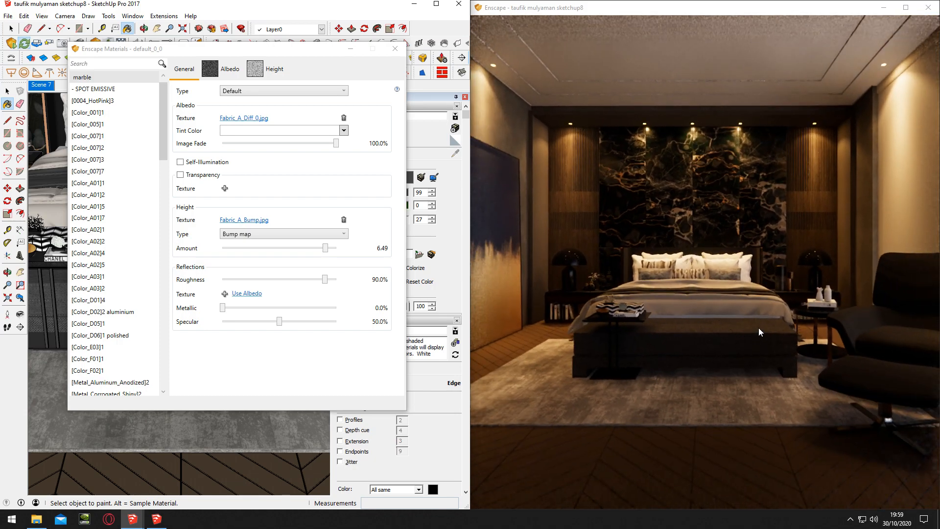
mouse_move(736, 333)
left_mouse_down()
mouse_move(788, 334)
mouse_move(726, 345)
left_mouse_up()
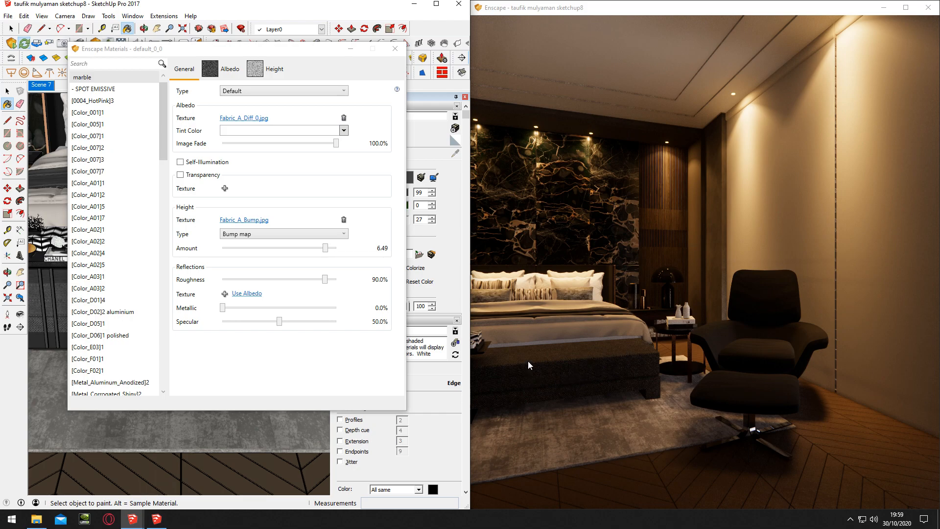
left_click(395, 48)
Sample the Color_B08 material from the armchair seat
mouse_move(261, 275)
middle_mouse_down()
mouse_move(218, 256)
mouse_move(141, 256)
mouse_move(235, 284)
middle_mouse_up()
scroll(247, 288, "up", 2)
left_click(262, 287, "alt")
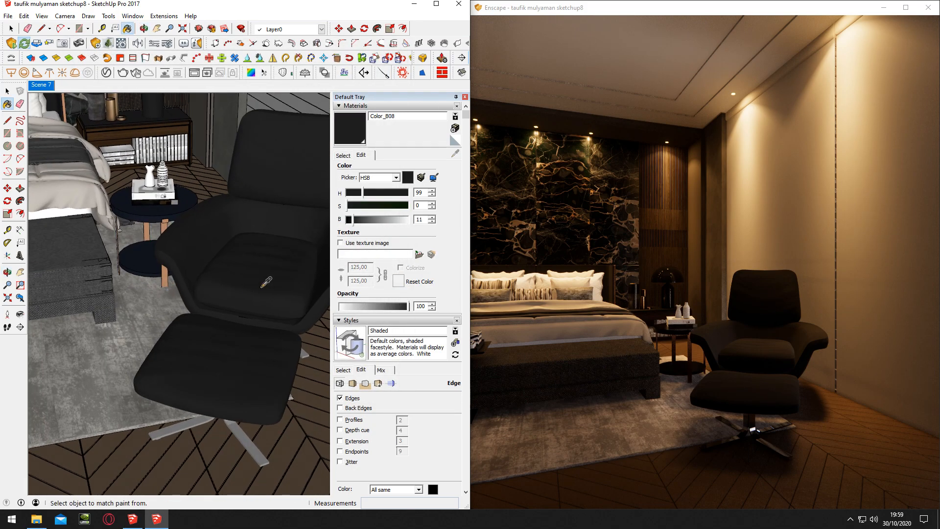
Try Fabric_A_Diff as the albedo texture of the armchair's Color_B08 material in the Enscape material editor
left_click(195, 73)
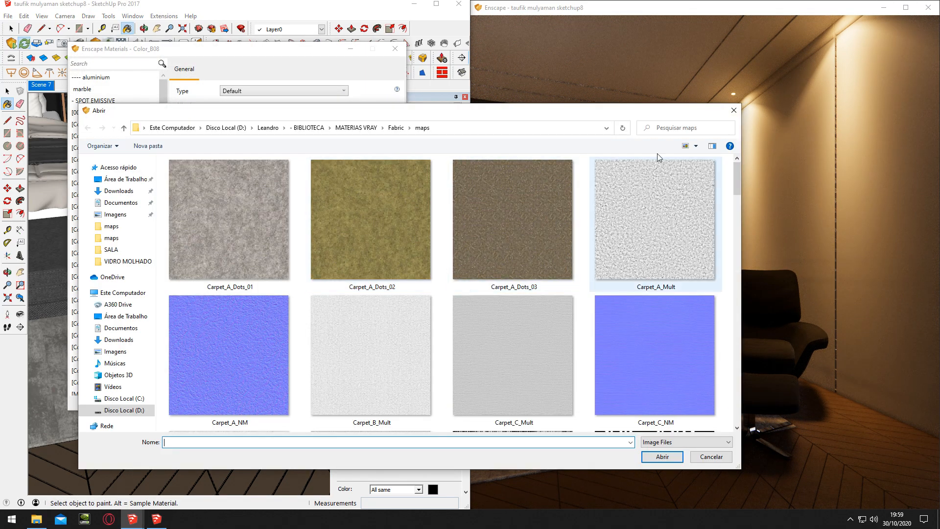
left_click(733, 110)
left_click(225, 118)
scroll(512, 343, "down", 5)
scroll(515, 340, "down", 5)
double_click(526, 246)
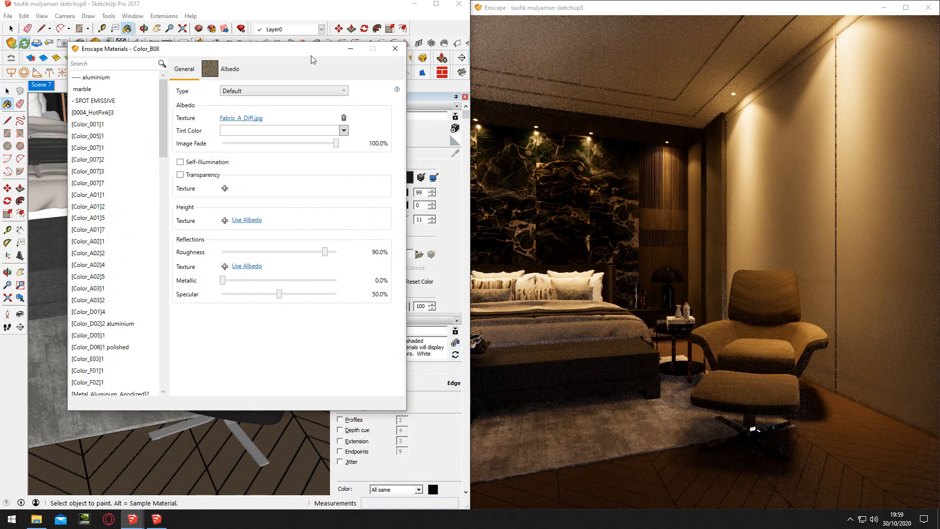
Set the armchair fabric's texture size to 9,33 while checking the chair up close in the render
left_click_drag(314, 61, 228, 64)
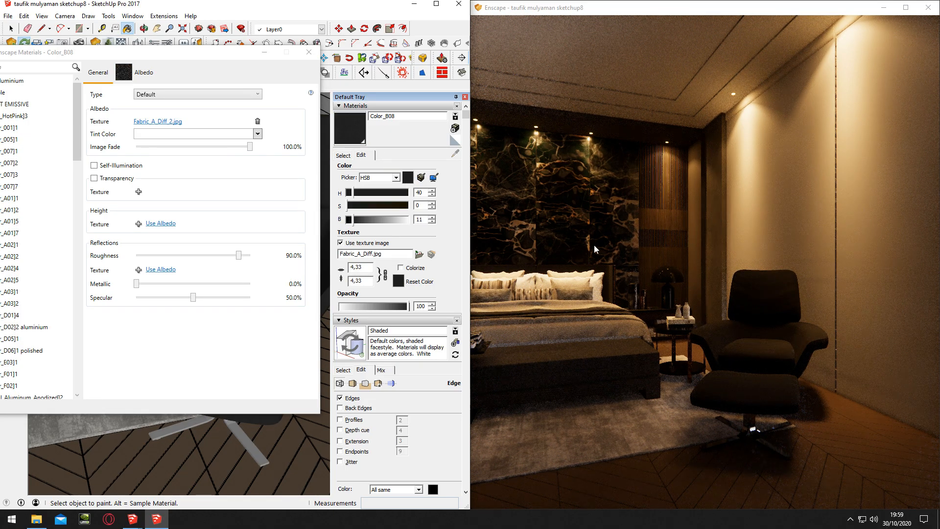
key("w")
left_click_drag(576, 242, 434, 296)
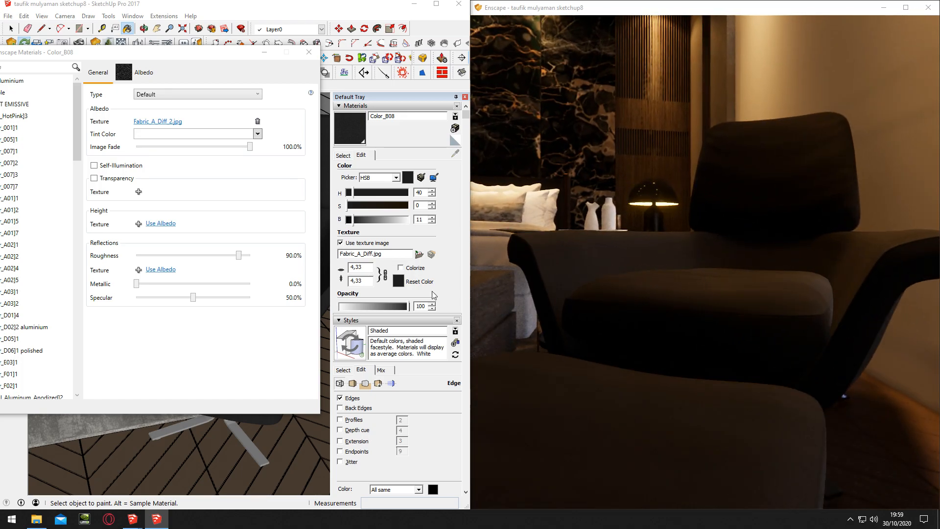
left_click(426, 290)
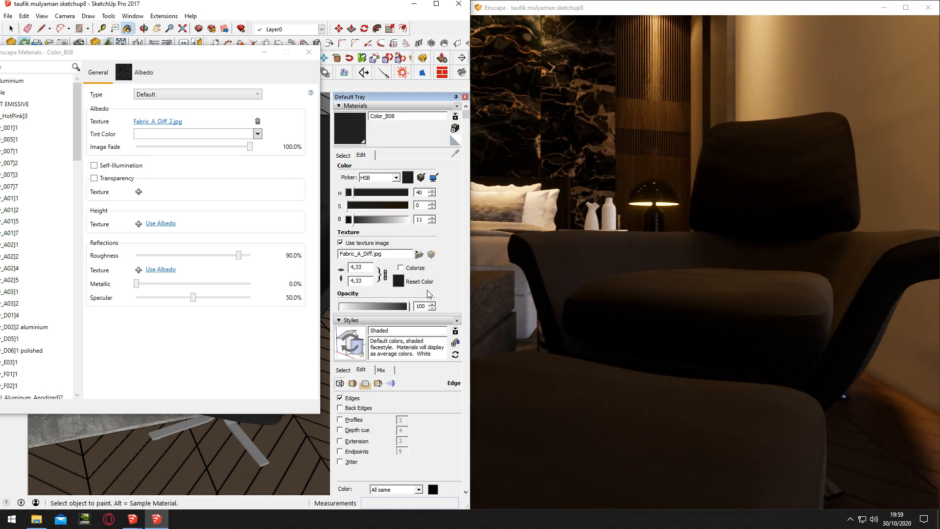
type("8")
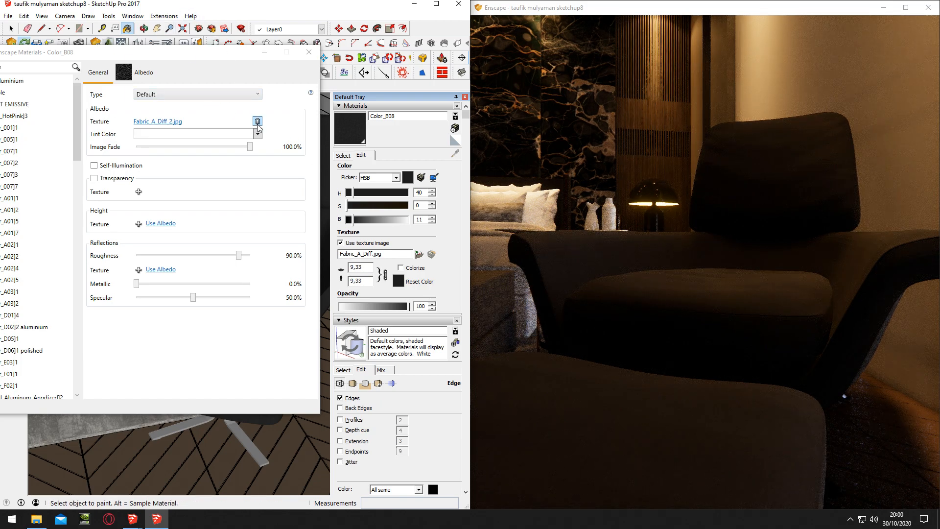
Remove the albedo texture from Color_B08 and leave the Enscape material editor
mouse_move(195, 53)
left_mouse_down()
mouse_move(287, 146)
mouse_move(279, 166)
left_mouse_up()
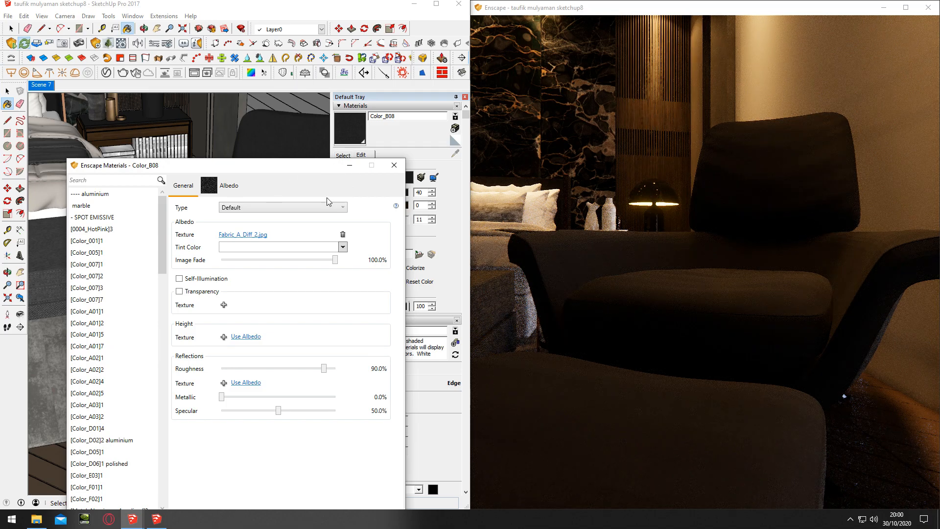
left_click(343, 235)
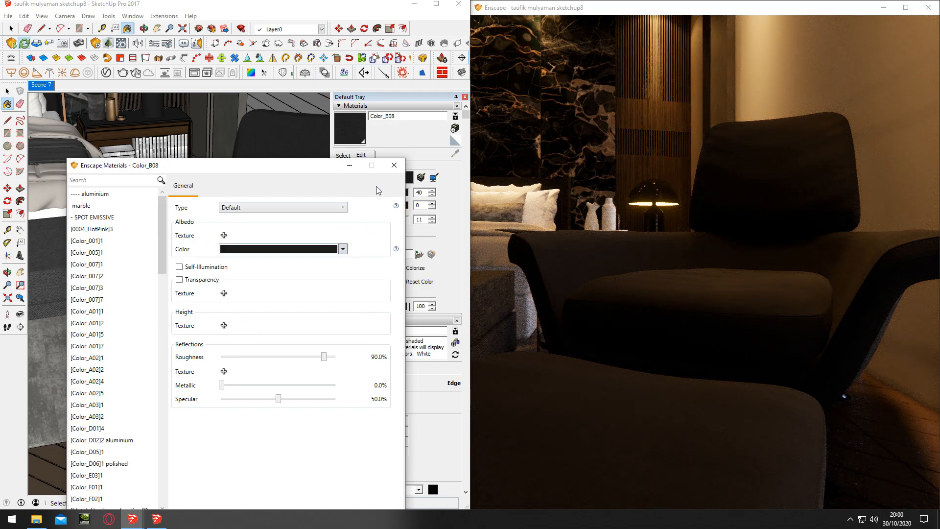
left_click(394, 165)
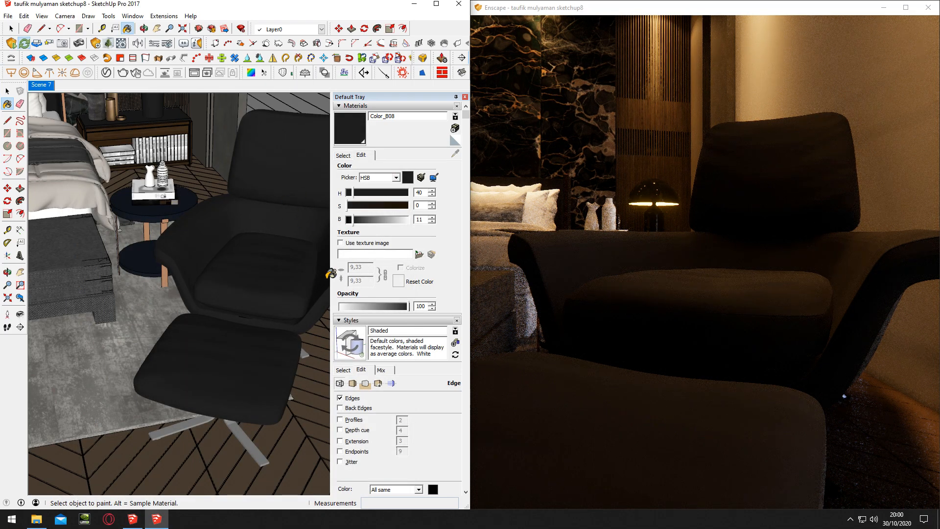
Apply Fabric_A_Diff as the texture image of the armchair's Color_B08 material and restore its dark colour with H 40, S 0, B 11
left_click(419, 255)
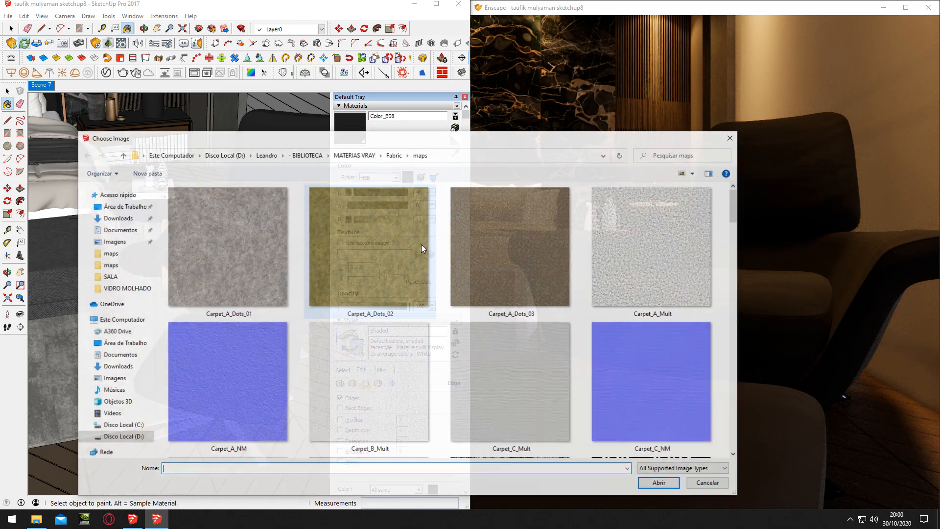
scroll(484, 284, "down", 5)
double_click(510, 361)
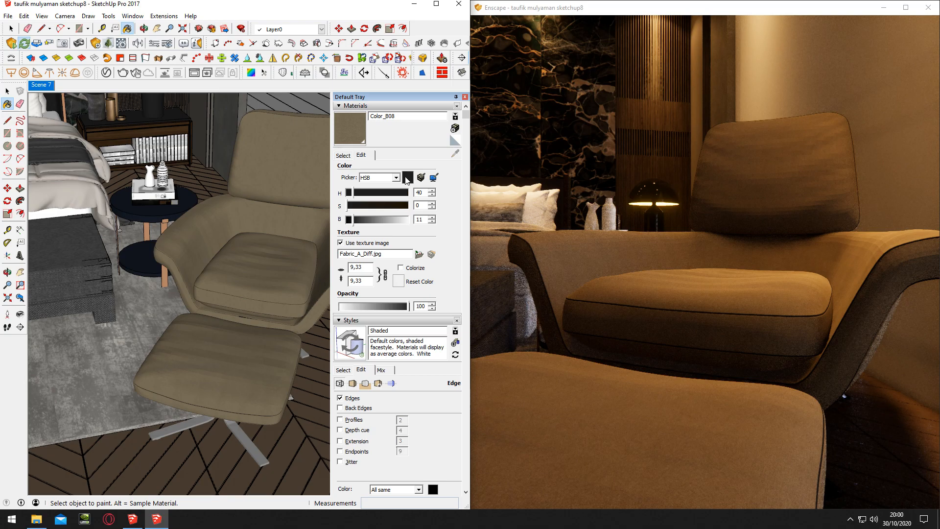
left_click(401, 196)
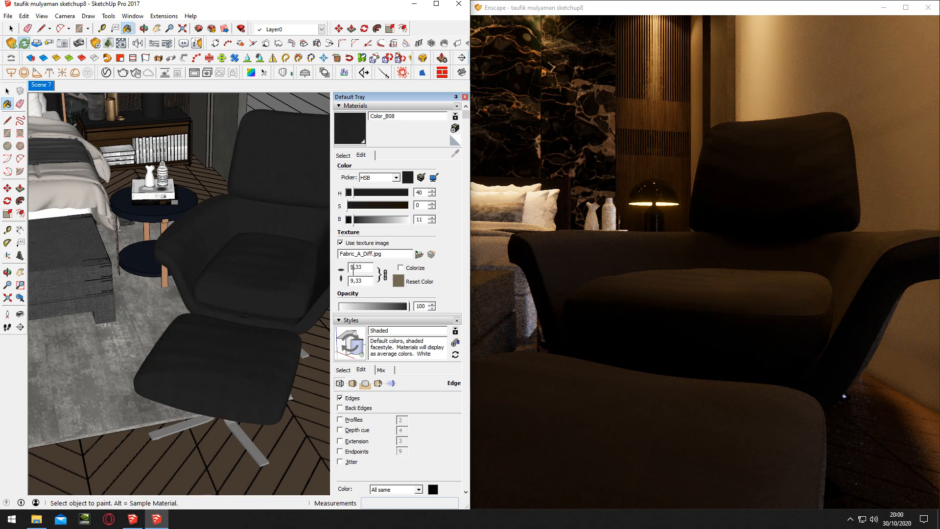
Try texture sizes of 150,33 and 100,33 for the armchair fabric
type("0")
key("Return")
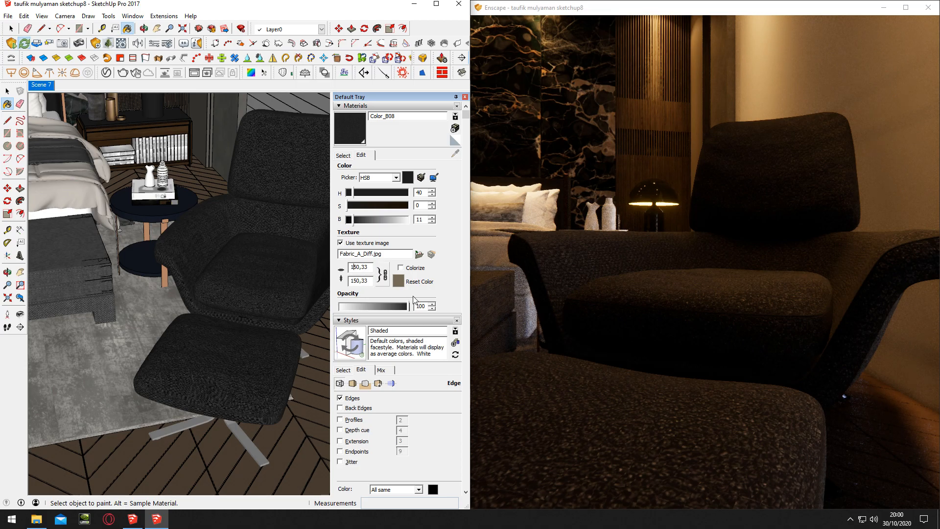
key("BackSpace")
type("2")
type("1")
type("0")
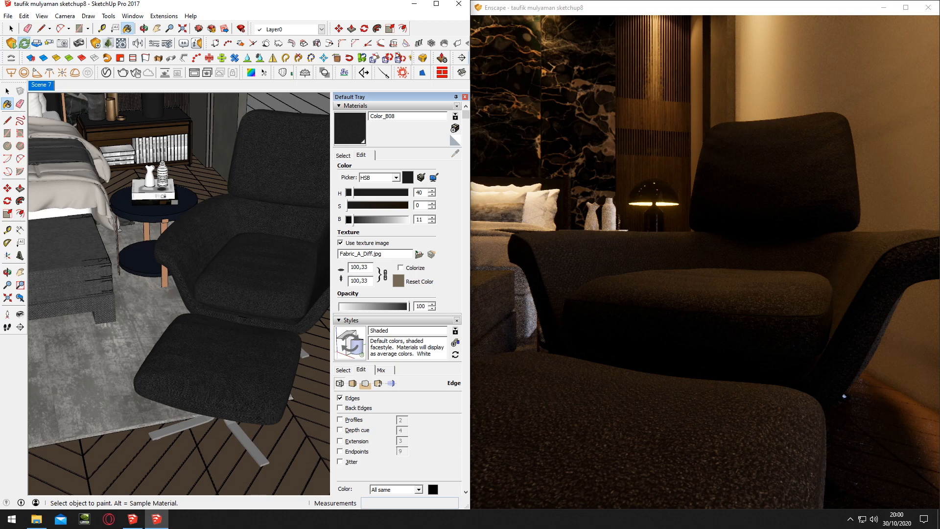
Set the armchair fabric's texture size to 95,33 and check the chair in the render
key("BackSpace")
key("BackSpace")
type("95")
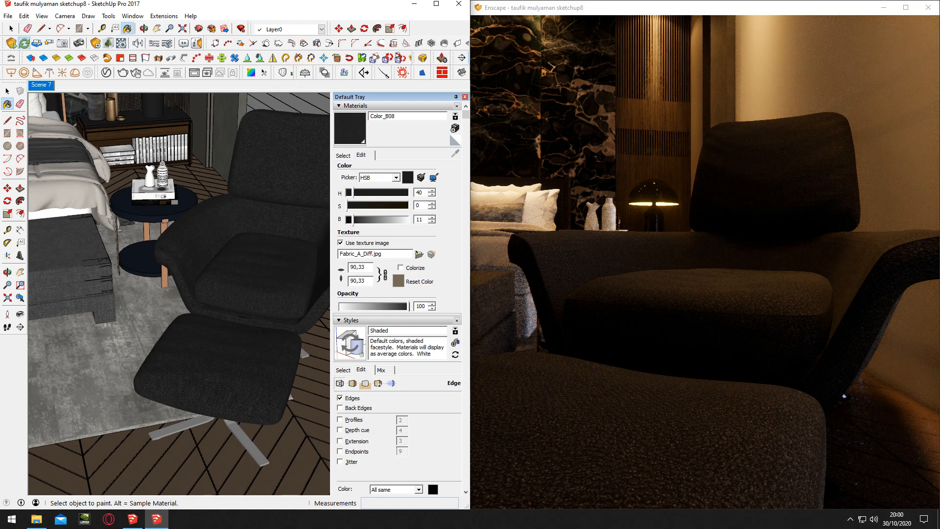
left_click(643, 258)
scroll(644, 258, "down", 5)
scroll(644, 258, "up", 3)
middle_click_drag(644, 258, 633, 199)
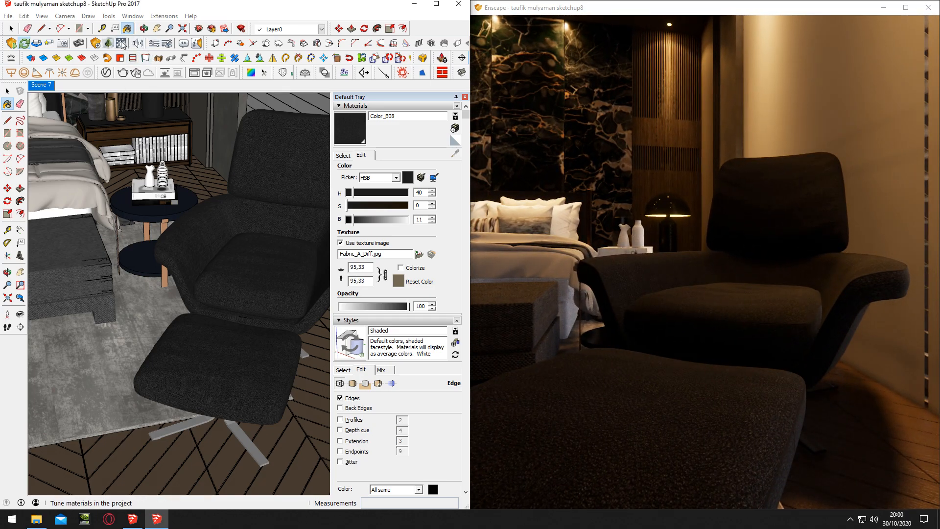
Add Fabric_A_Bump as the height texture of Color_B08 in the Enscape material editor, with a bump amount of 4.46
left_click(122, 44)
left_click(226, 338)
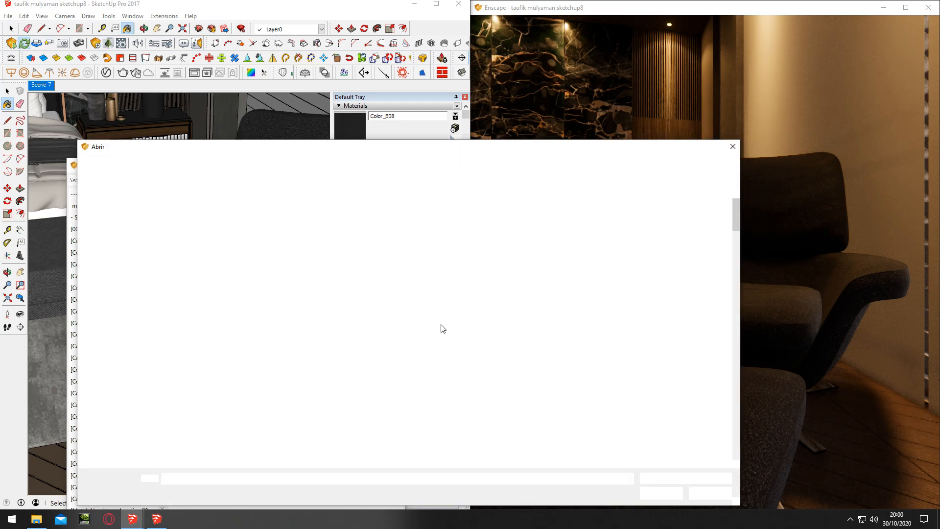
scroll(442, 328, "down", 2)
scroll(442, 328, "down", 3)
double_click(405, 374)
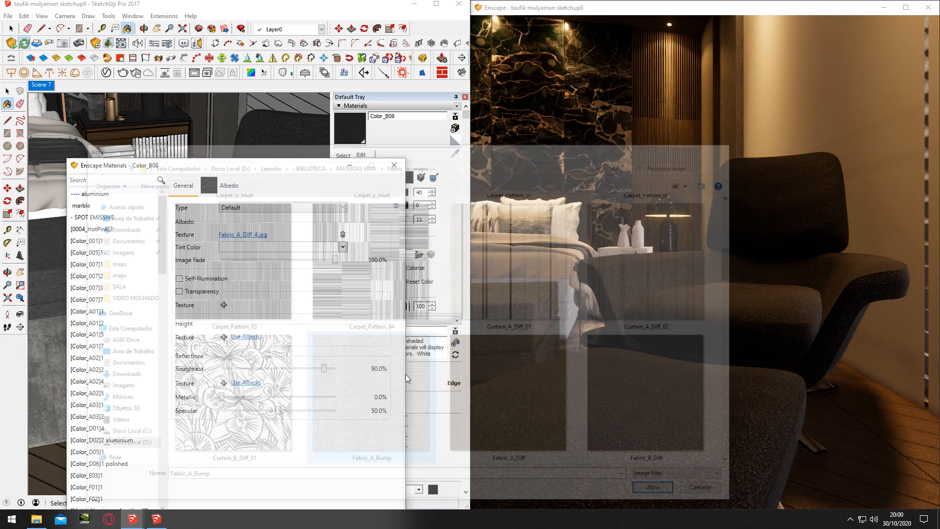
left_click_drag(315, 364, 317, 365)
left_click(637, 373)
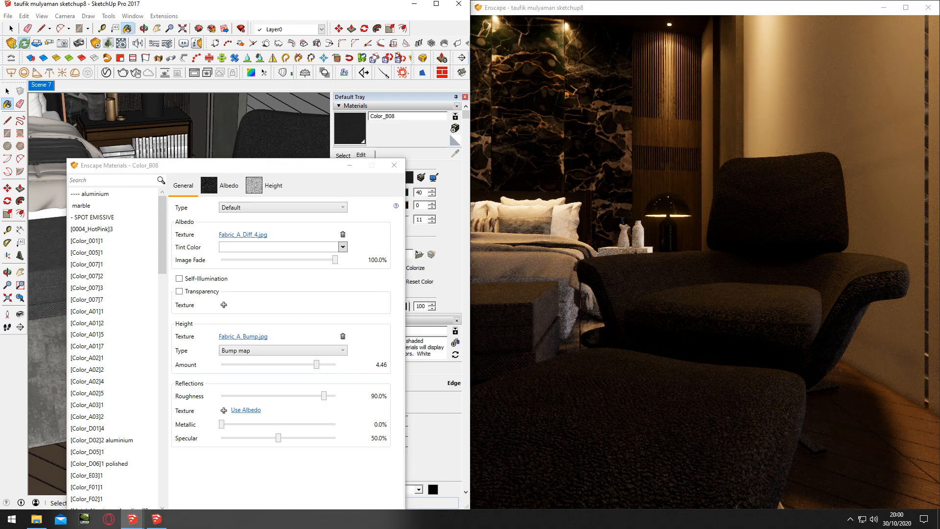
Inspect the armchair's bump up close in the render and set the bump amount to 4.05
key("d")
key("w")
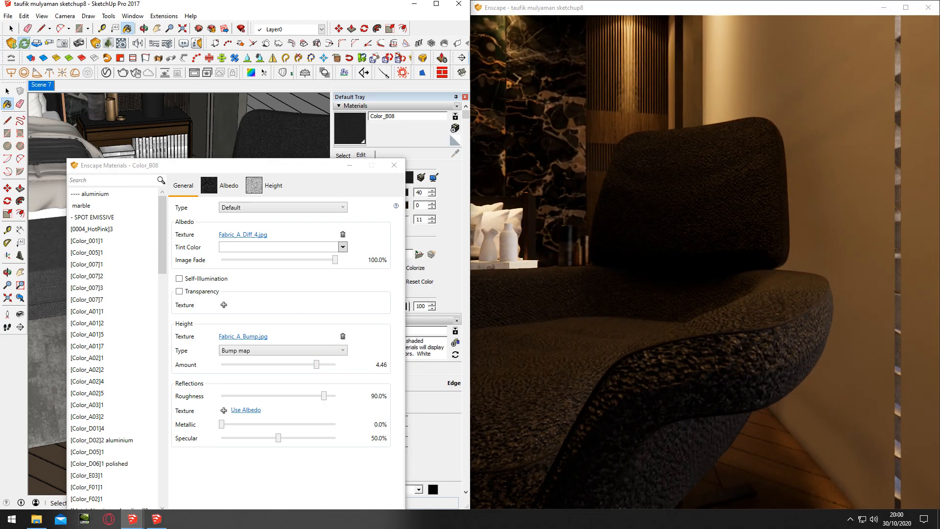
left_click(317, 365)
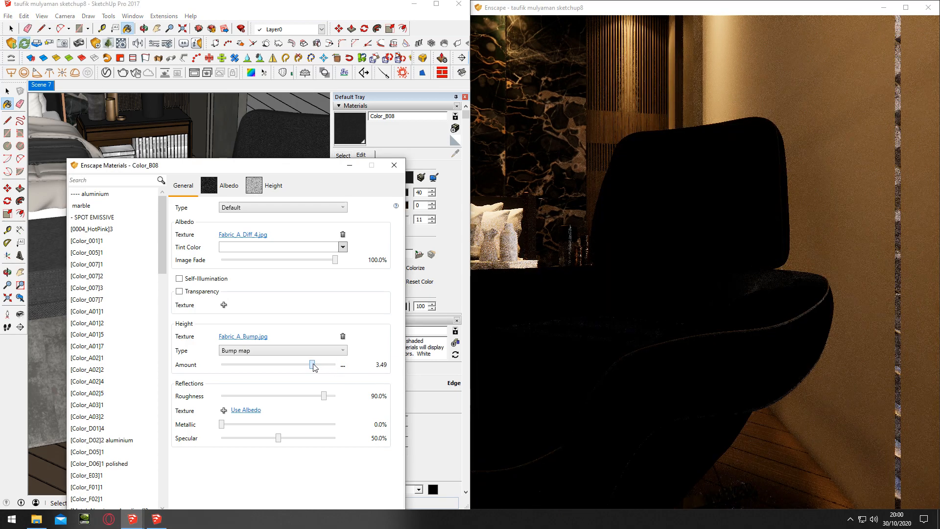
left_click(619, 349)
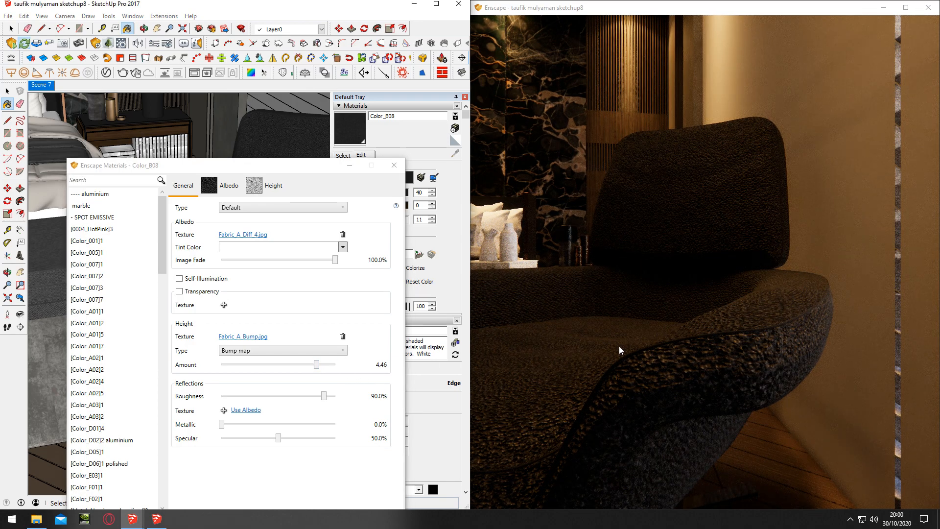
scroll(620, 350, "down", 5)
left_click_drag(316, 365, 314, 365)
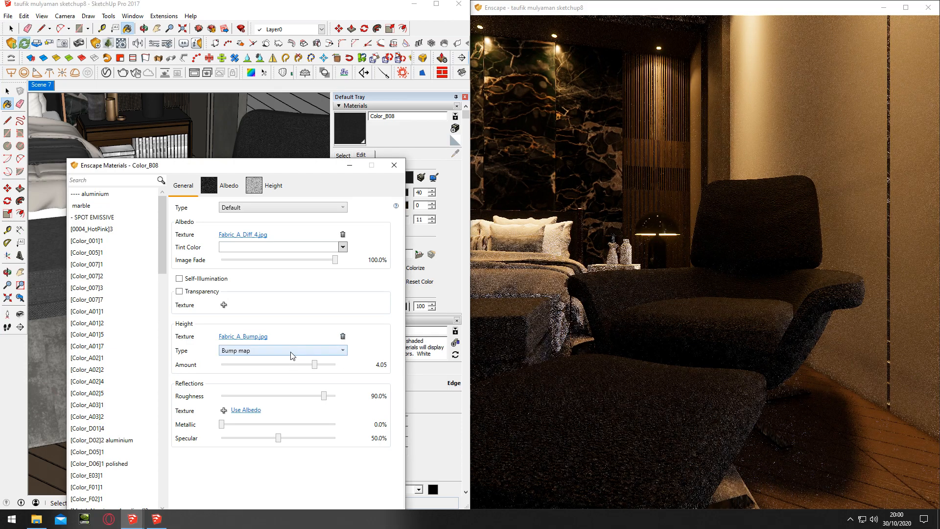
Try Displacement map as the height type for the armchair fabric and inspect the chair up close in the render
left_click(293, 351)
left_click(274, 380)
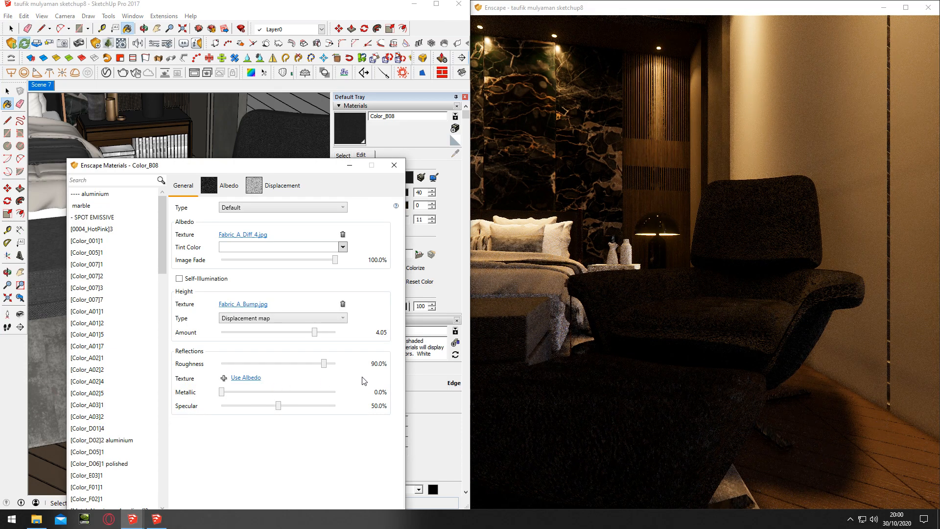
left_click_drag(680, 333, 721, 343)
key("w")
key("w")
key("s")
key("w")
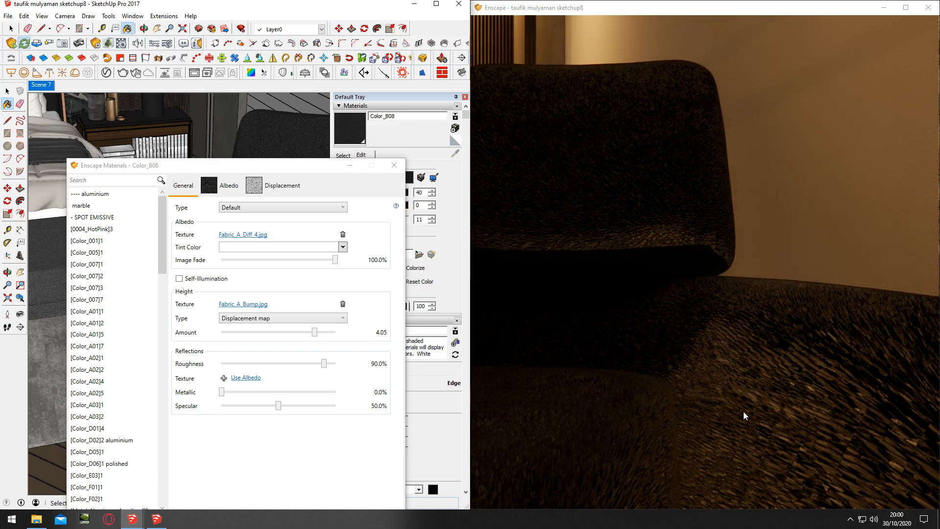
Raise the armchair fabric's displacement amount to 10.00 and examine the effect on the backrest and armrest
left_click_drag(315, 334, 397, 336)
left_click(775, 375)
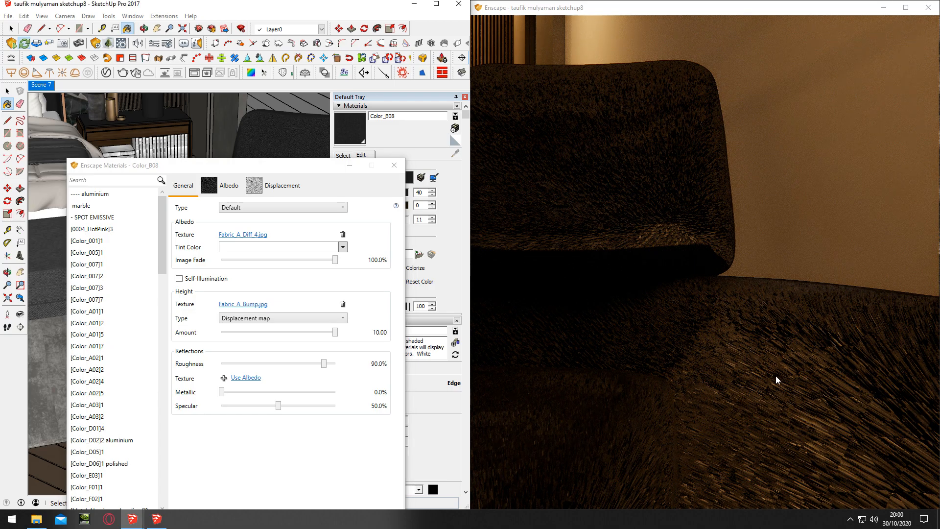
key("s")
left_click_drag(775, 375, 774, 395)
key("w")
key("w")
key("s")
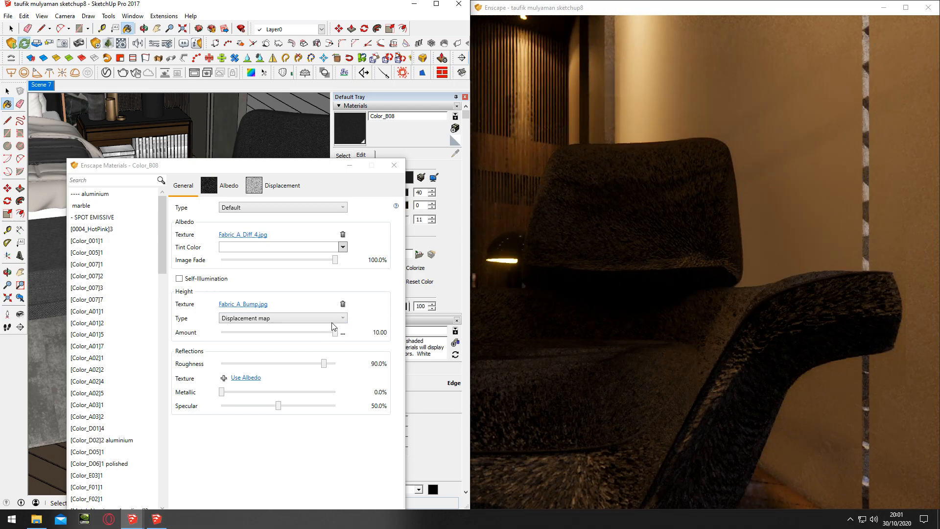
Switch the armchair fabric's height type back to Bump map and set its amount to 2.18
left_click(334, 319)
left_click(266, 329)
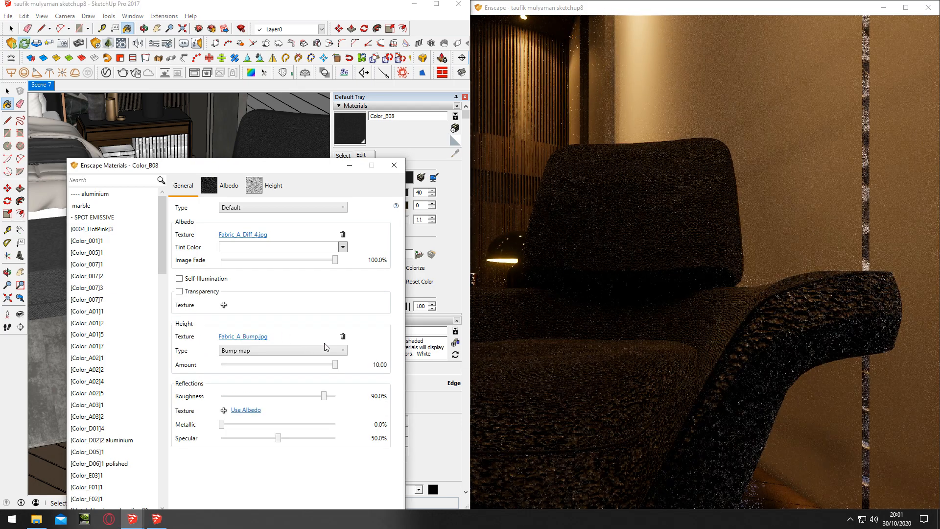
left_click_drag(335, 365, 309, 365)
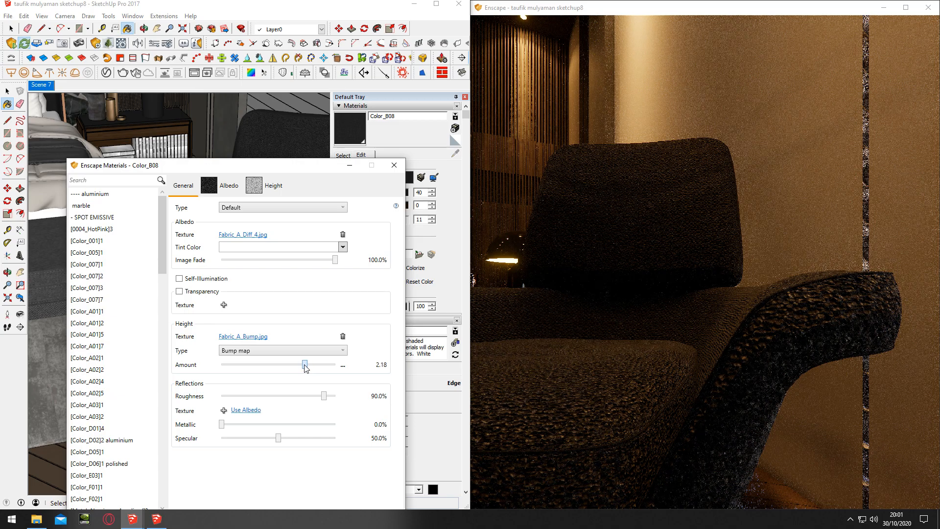
key("s")
left_click_drag(639, 348, 587, 348)
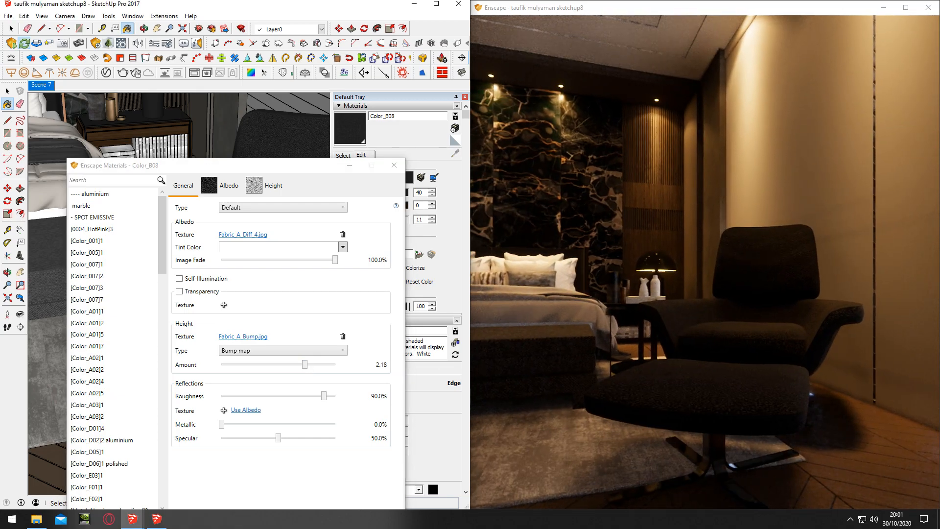
Raise the armchair fabric's bump amount slightly, check it in the full room view and leave the Enscape material editor
key("w")
left_click_drag(305, 365, 313, 365)
left_click_drag(640, 348, 562, 343)
key("s")
left_click(395, 166)
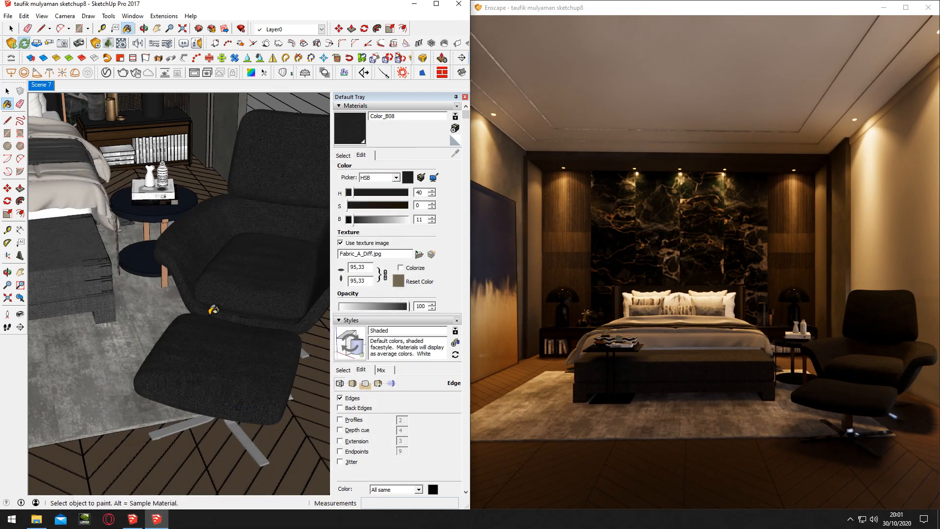
Sample the rug's [Color_A01]1 material and open it in the Enscape material editor
middle_click_drag(172, 325, 181, 337)
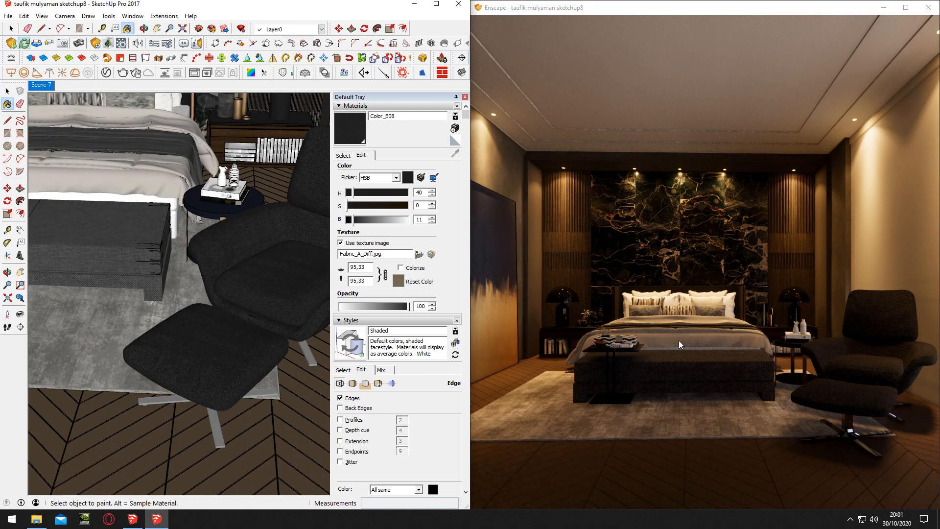
mouse_move(250, 351)
middle_mouse_down()
mouse_move(185, 340)
mouse_move(292, 342)
middle_mouse_up()
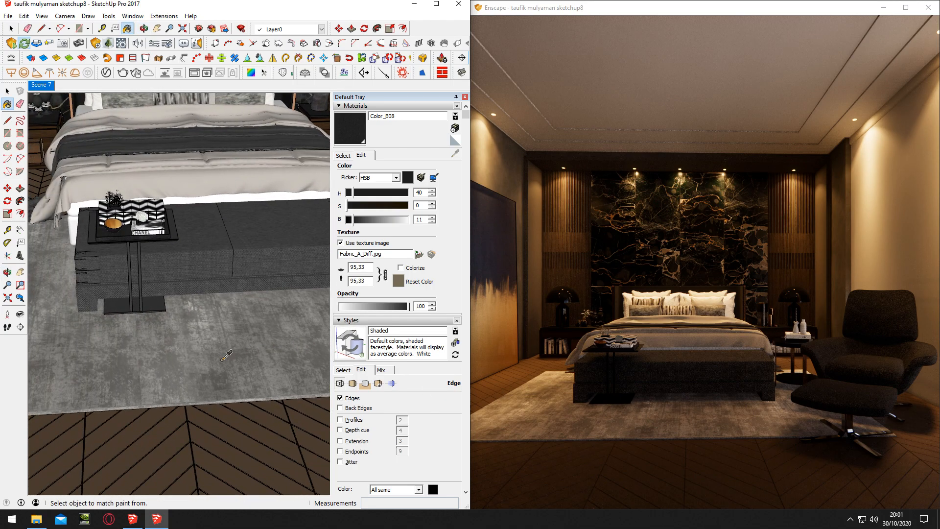
left_click(292, 342, "alt")
left_click(121, 43)
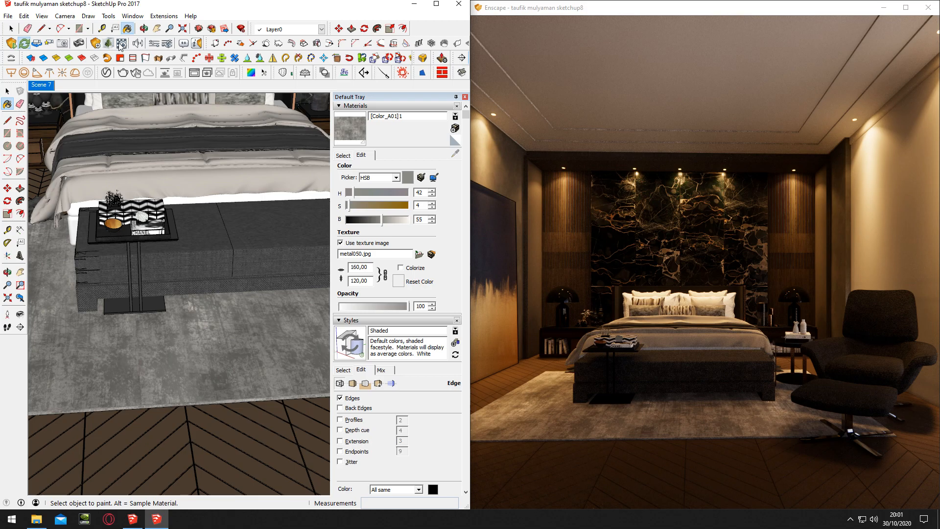
left_click_drag(333, 164, 346, 59)
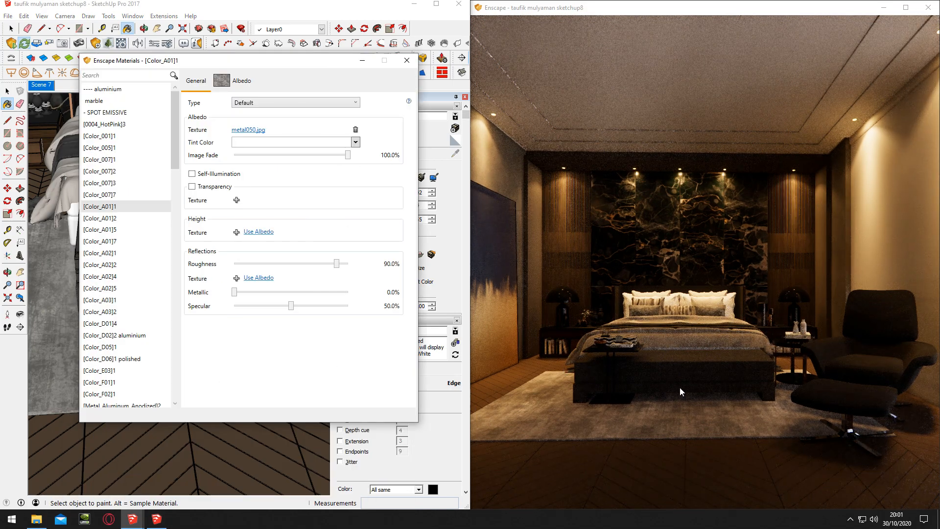
Add Fabric_A_Bump as the height texture of the rug material
left_click(236, 232)
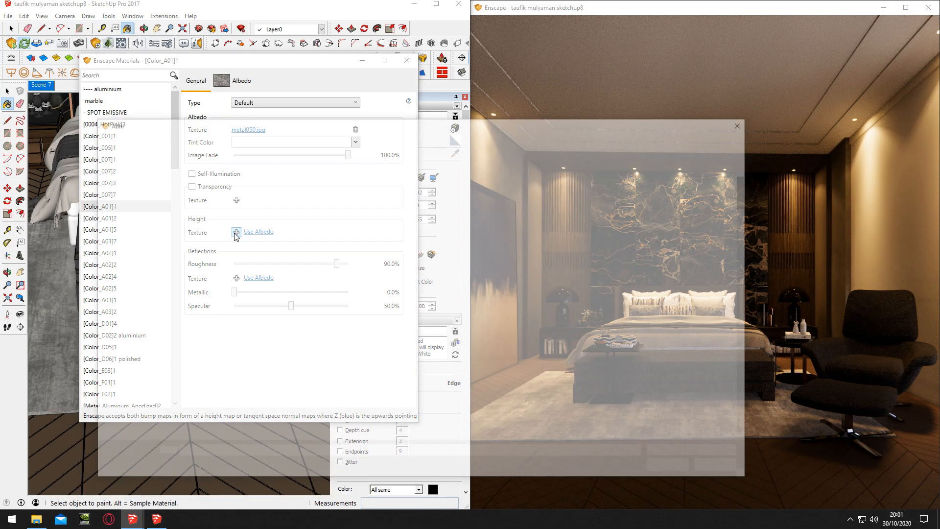
scroll(417, 252, "down", 10)
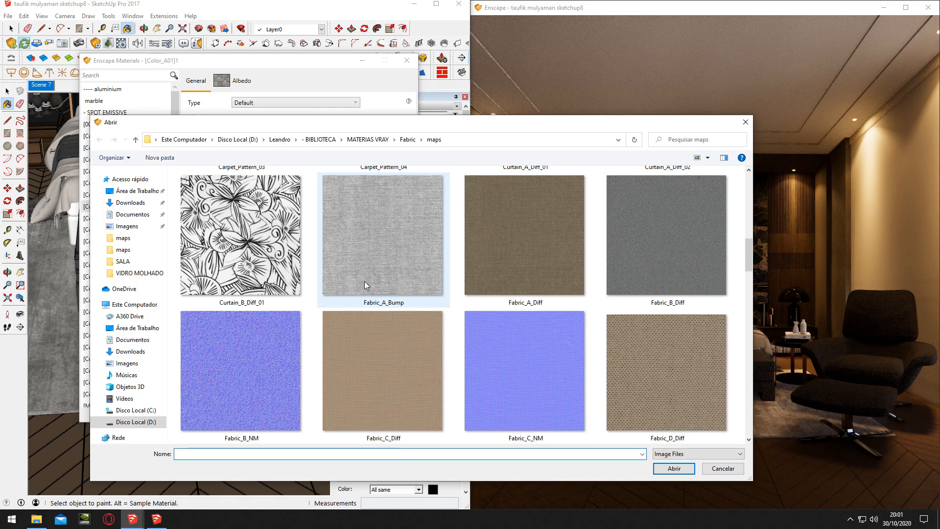
double_click(364, 286)
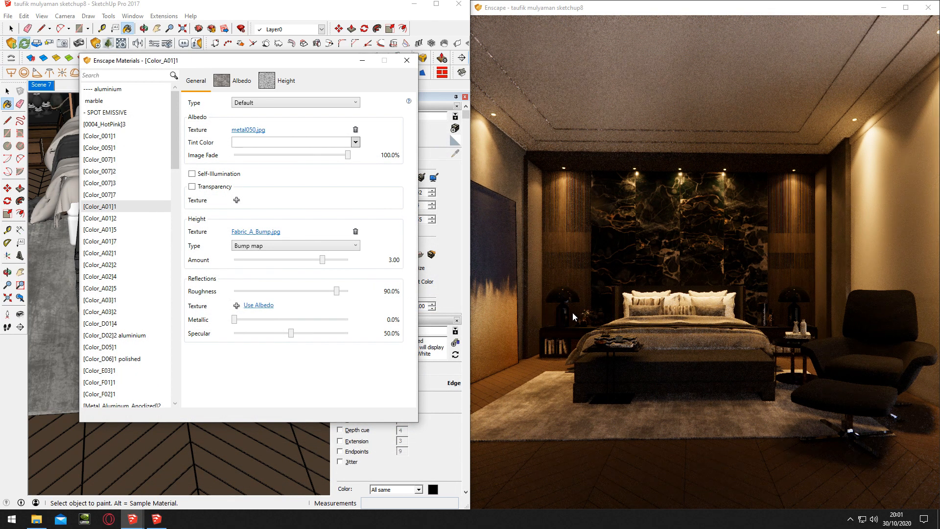
Set the rug material's bump amount to 6.22 and check the rug up close in the render
left_click_drag(578, 318, 719, 410)
key("w")
left_click_drag(323, 260, 337, 260)
left_click(600, 283)
key("e")
key("s")
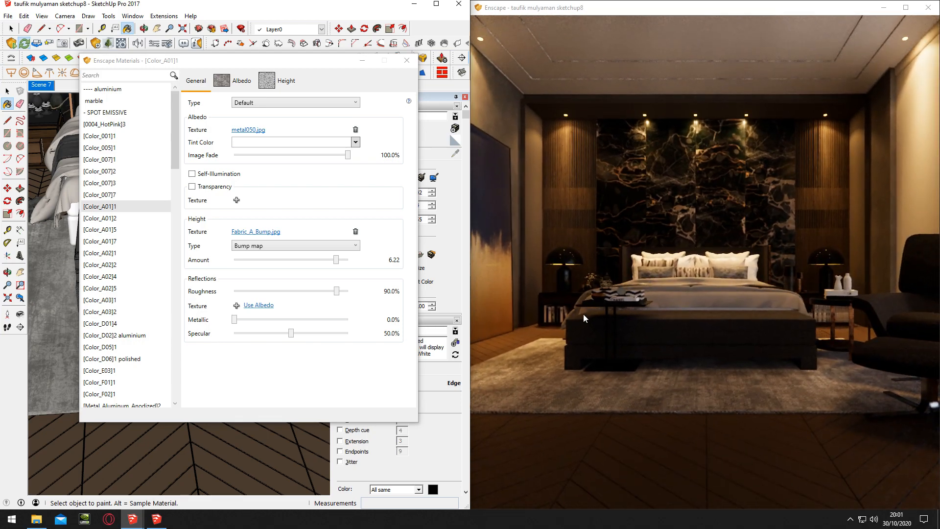
key("w")
key("q")
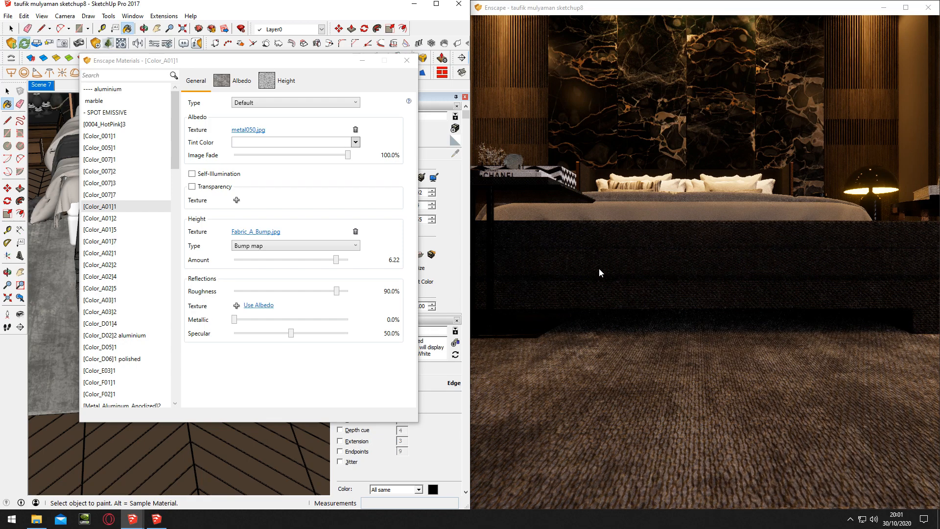
Enable explicit texture transformation for the rug's height texture and set its width and height to 0.5 m
left_click(278, 86)
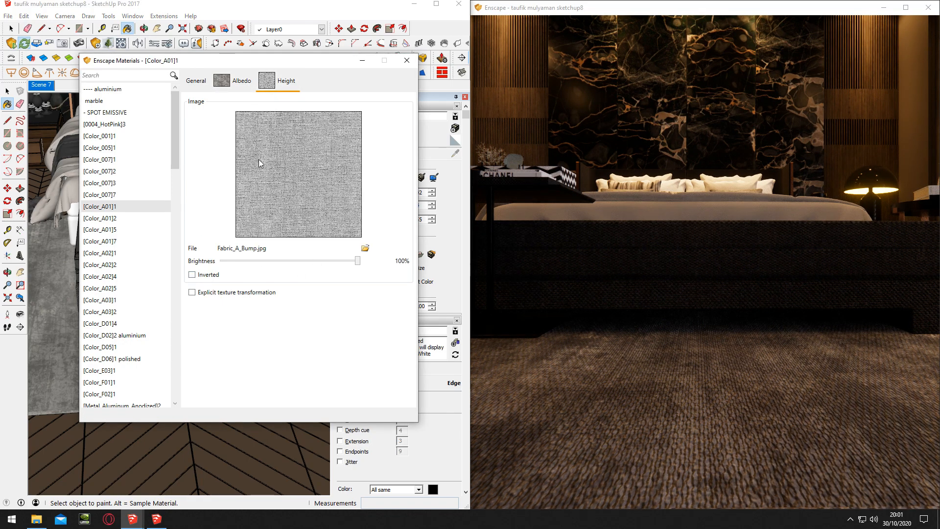
left_click(192, 292)
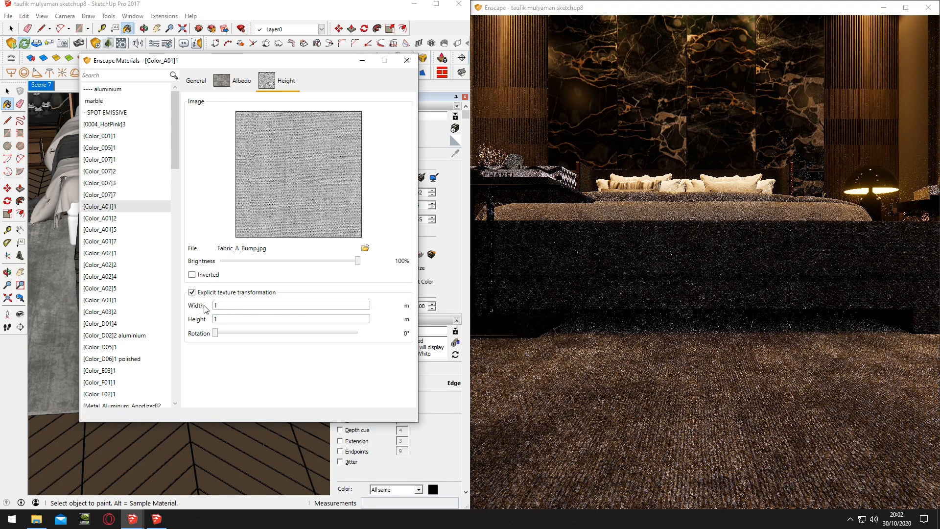
double_click(303, 309)
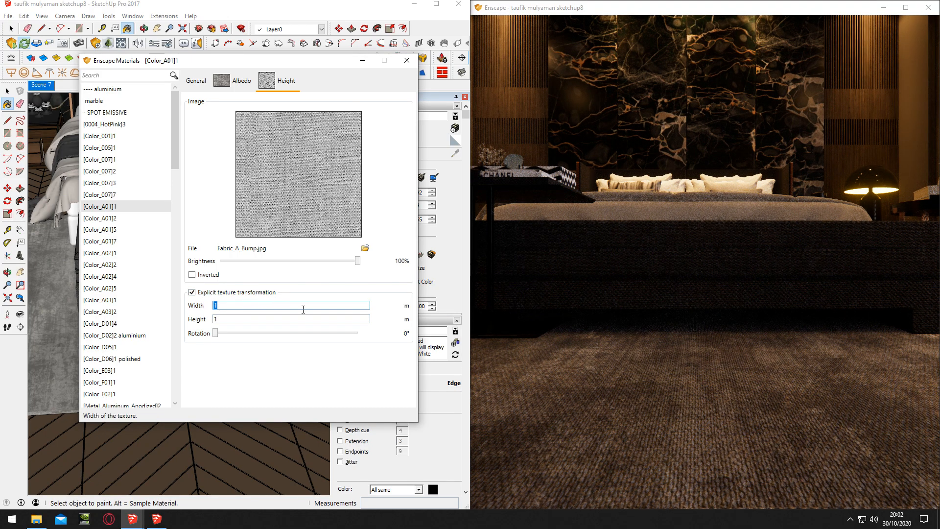
double_click(240, 320)
type("0.5")
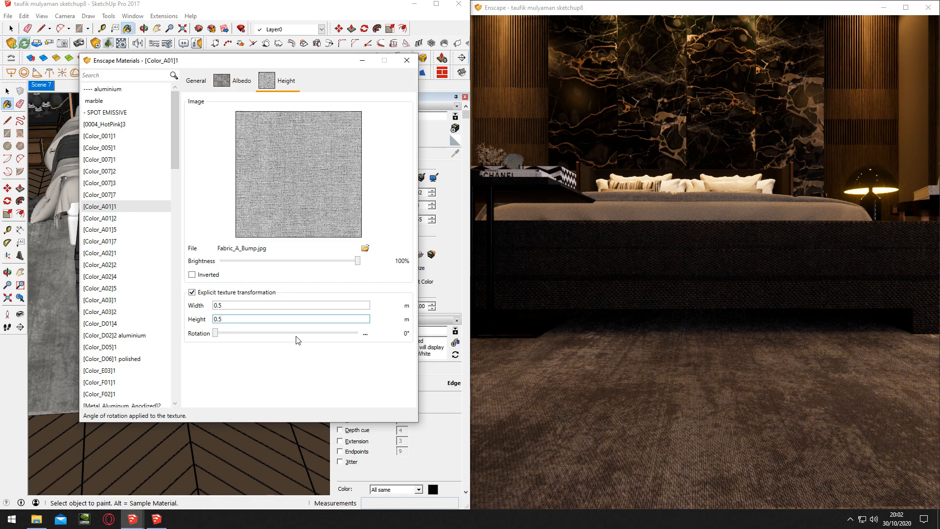
Raise the rug material's bump amount to 7.65, check the whole room in the render and close the material editor
left_click(196, 80)
left_click_drag(333, 259, 341, 259)
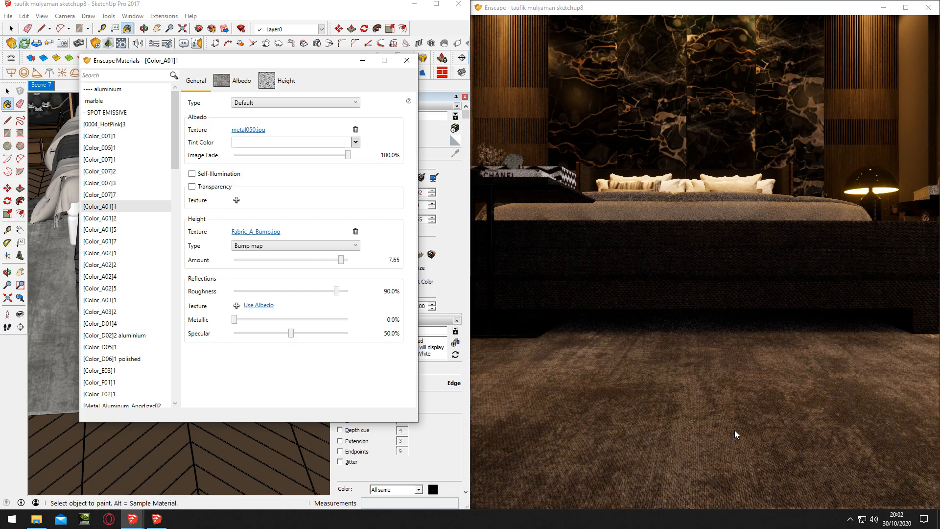
mouse_move(734, 430)
left_mouse_down()
mouse_move(700, 313)
mouse_move(700, 245)
left_mouse_up()
scroll(700, 314, "down", 5)
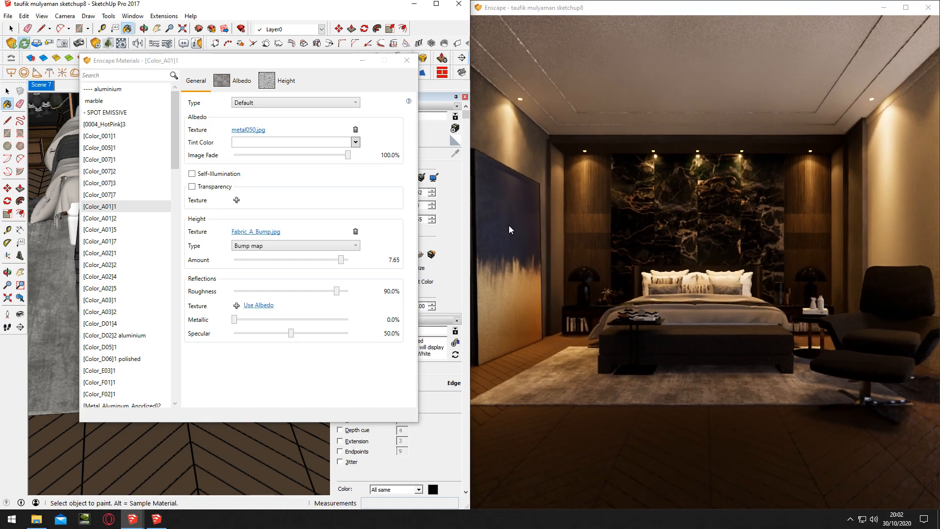
left_click(407, 61)
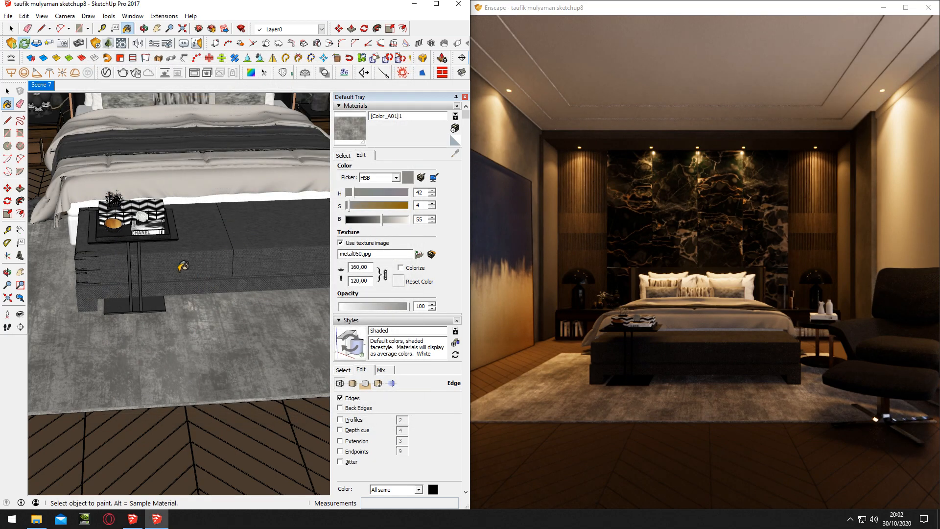
Sample the [Color_001]1 material from the duvet on the bed
scroll(268, 241, "up", 2)
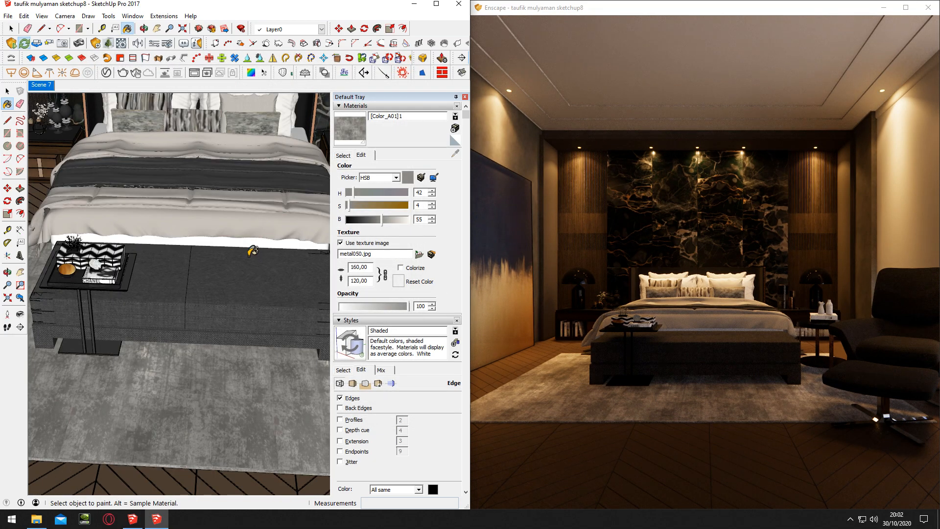
scroll(250, 252, "up", 2, "alt")
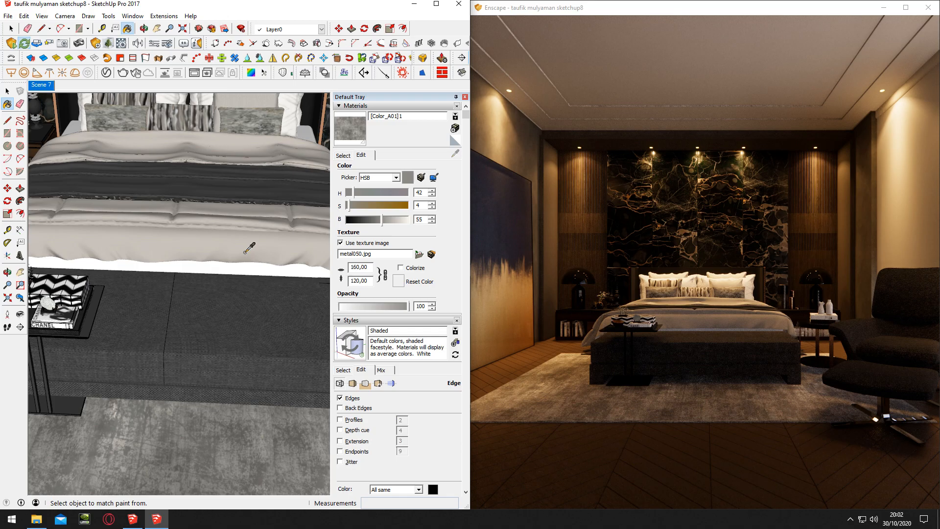
left_click(245, 253)
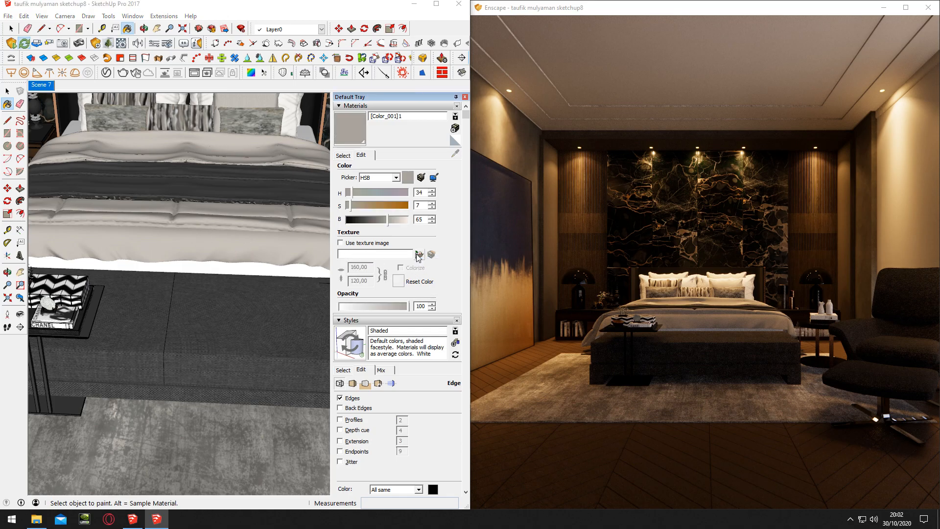
Try Fabric_A_Bump.jpg as the duvet material's texture image, inspect it up close in the render and remove the texture
left_click(419, 254)
scroll(374, 307, "down", 3)
double_click(377, 366)
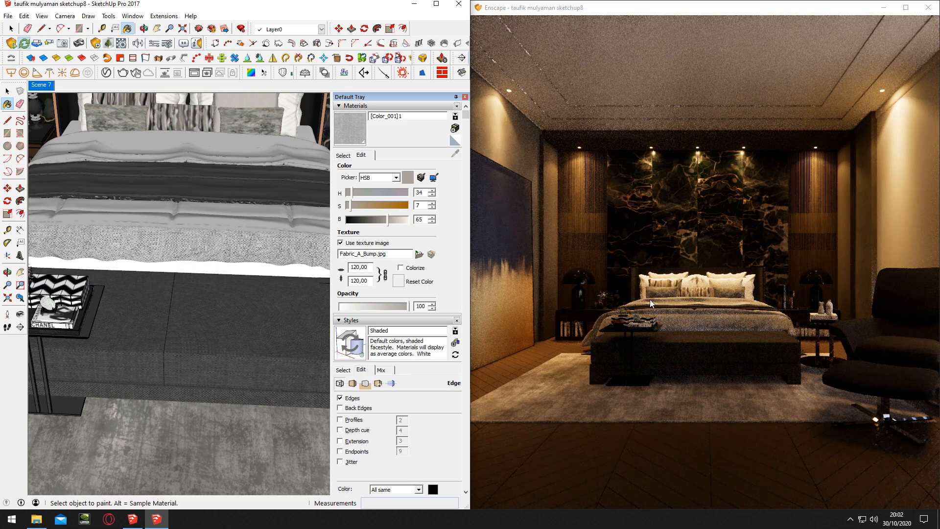
left_click(629, 299)
key("w")
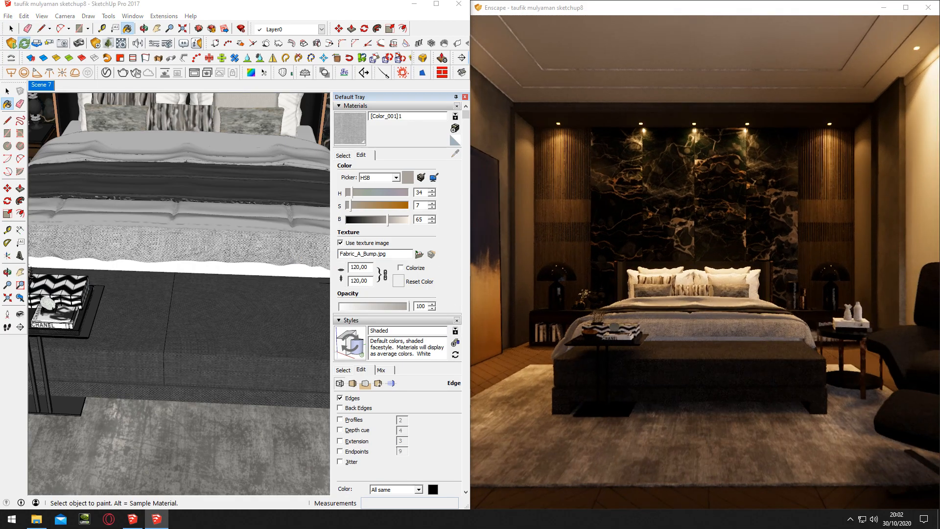
key("w")
left_click_drag(629, 300, 611, 298)
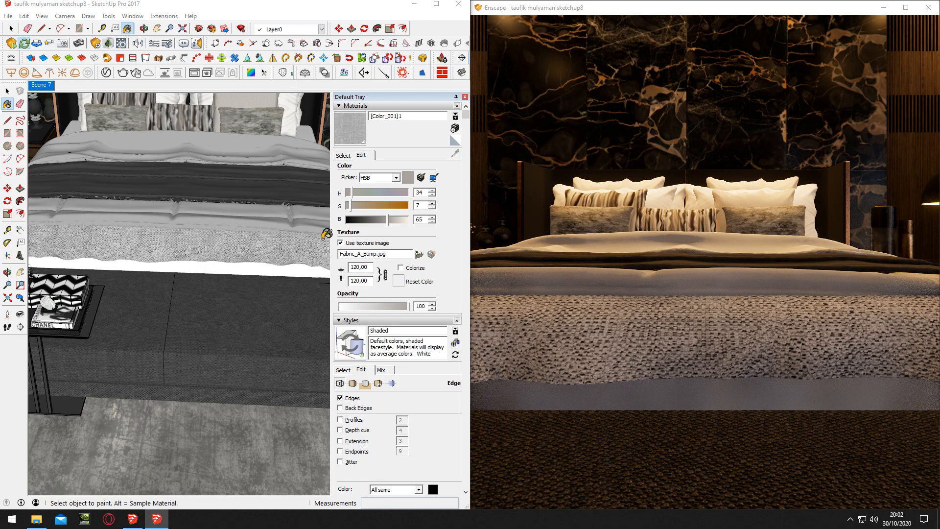
left_click(340, 243)
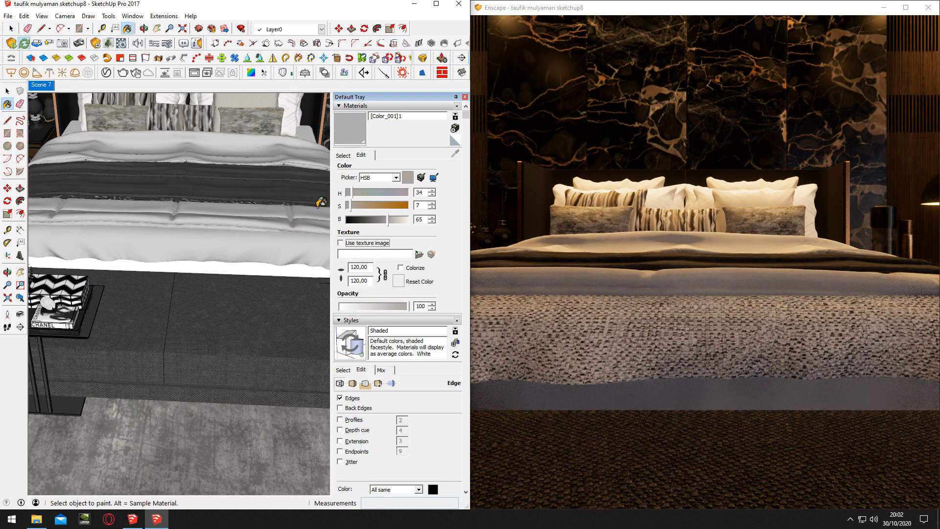
Load Fabric_A_Diff.jpg as the texture image of the duvet material
left_click(419, 254)
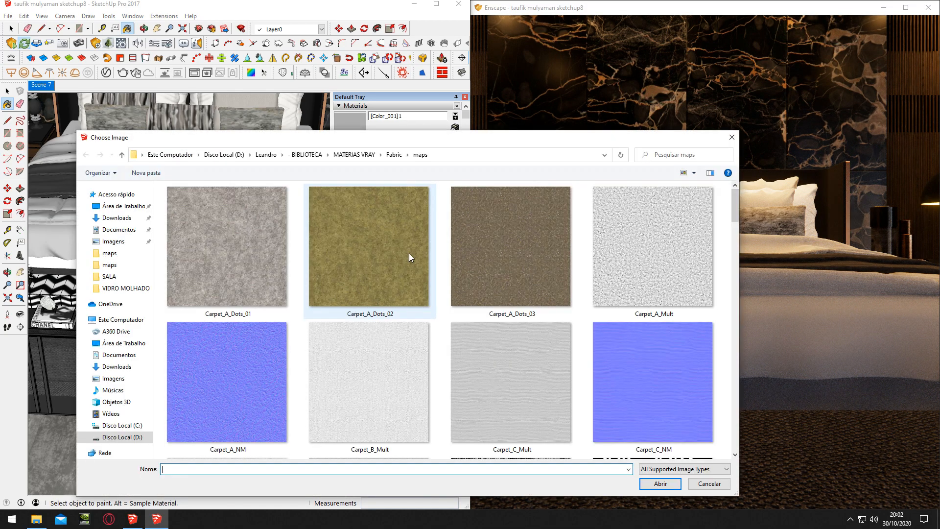
scroll(486, 299, "down", 10)
double_click(523, 287)
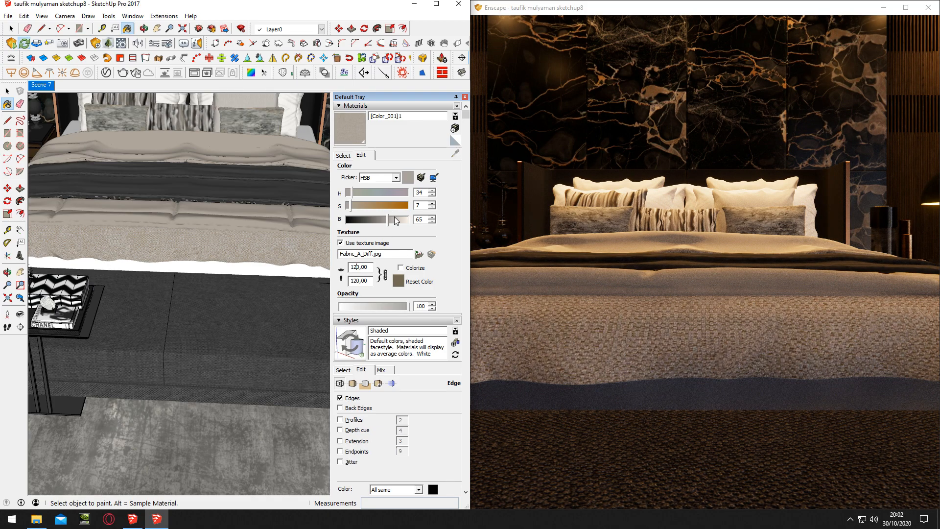
Try a near-white colour on the duvet material with hue 0, saturation 0 and brightness 93
left_click_drag(383, 219, 405, 219)
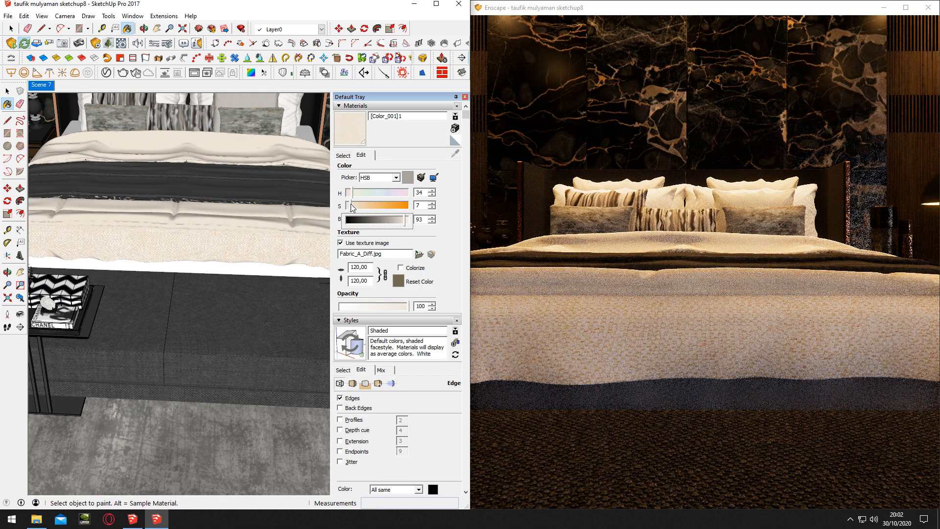
left_click(348, 205)
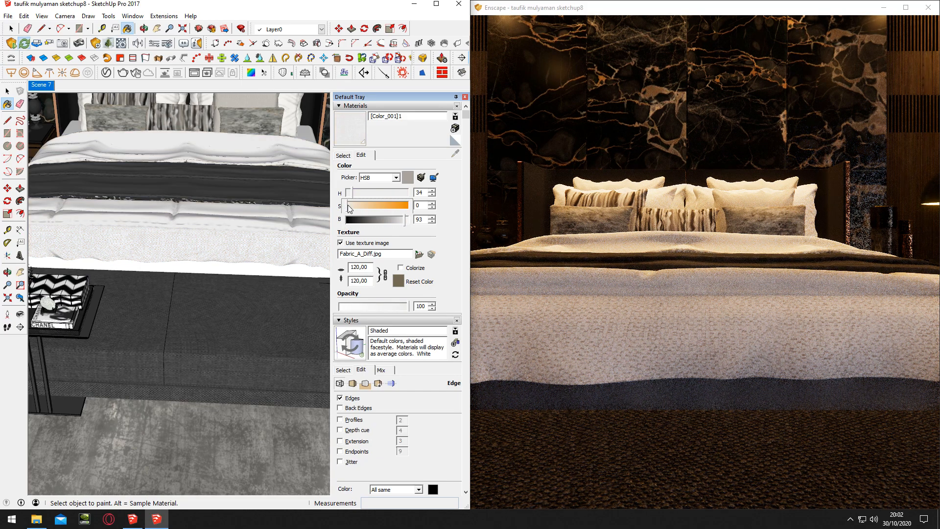
left_click_drag(351, 196, 342, 191)
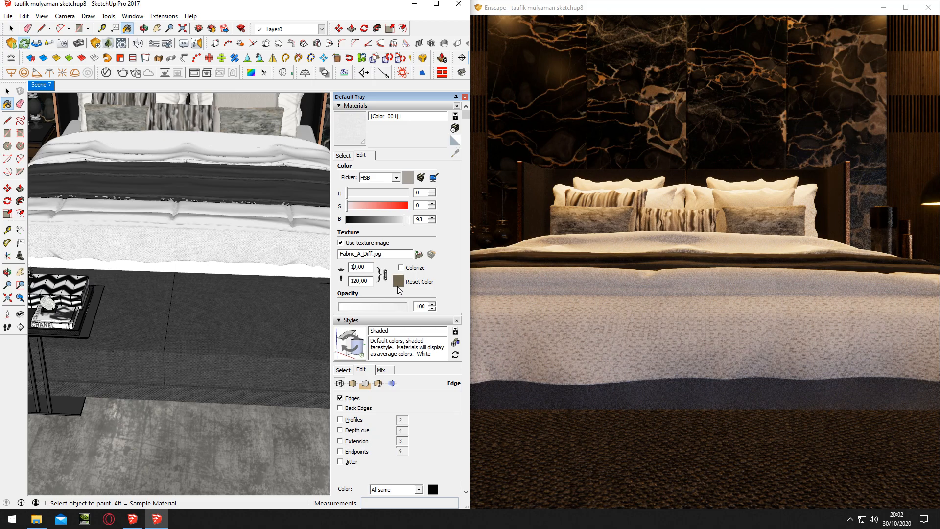
Set the duvet texture's size to 90 × 90 and match the fabric to the duvet's original plain beige colour
key("Return")
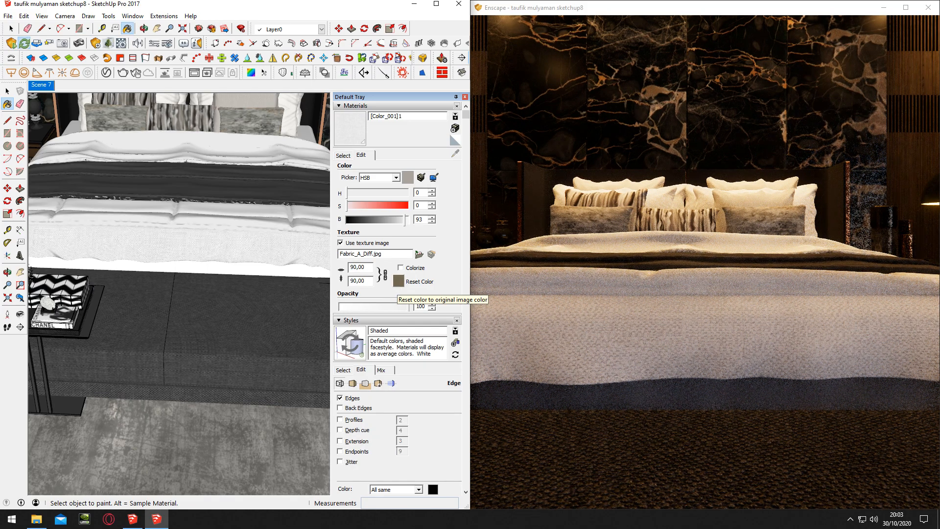
scroll(630, 236, "down", 6)
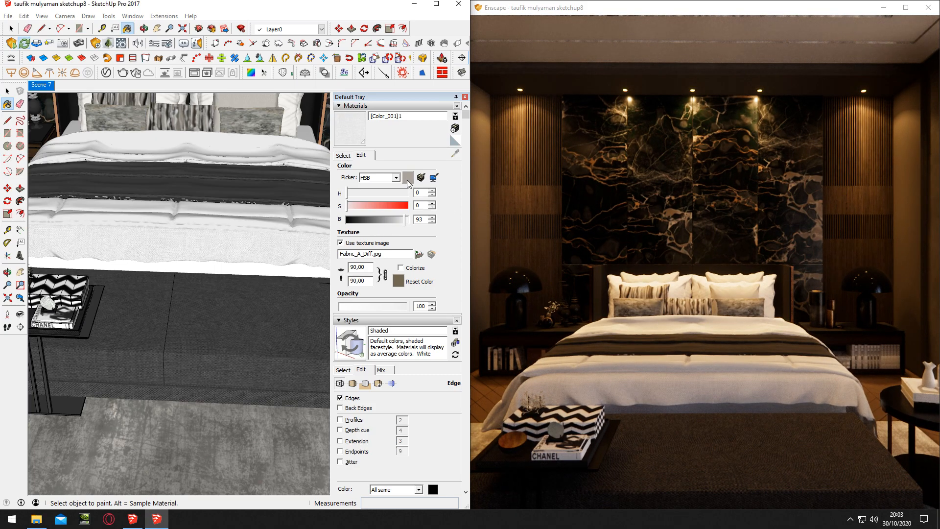
left_click(406, 180)
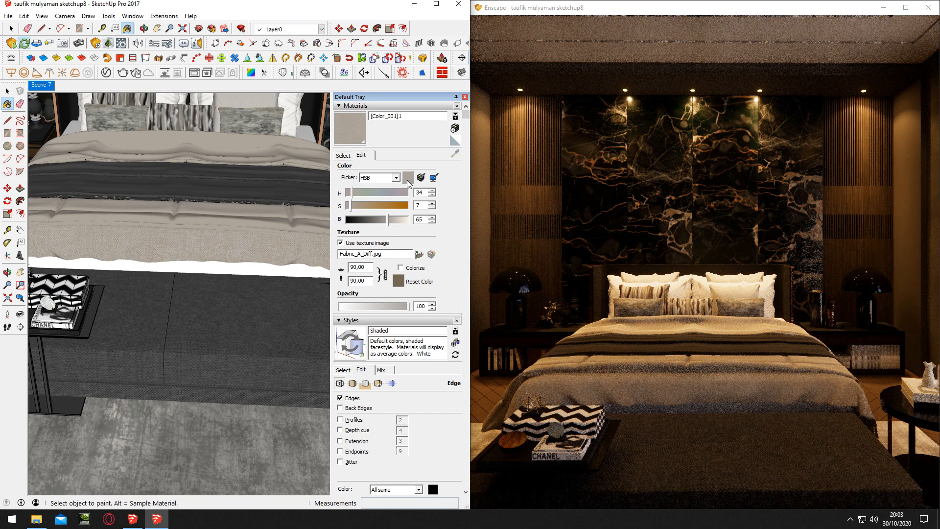
Add Fabric_A_Bump.jpg as the duvet material's height texture in the Enscape material editor, with a bump amount of 3.49
left_click(121, 44)
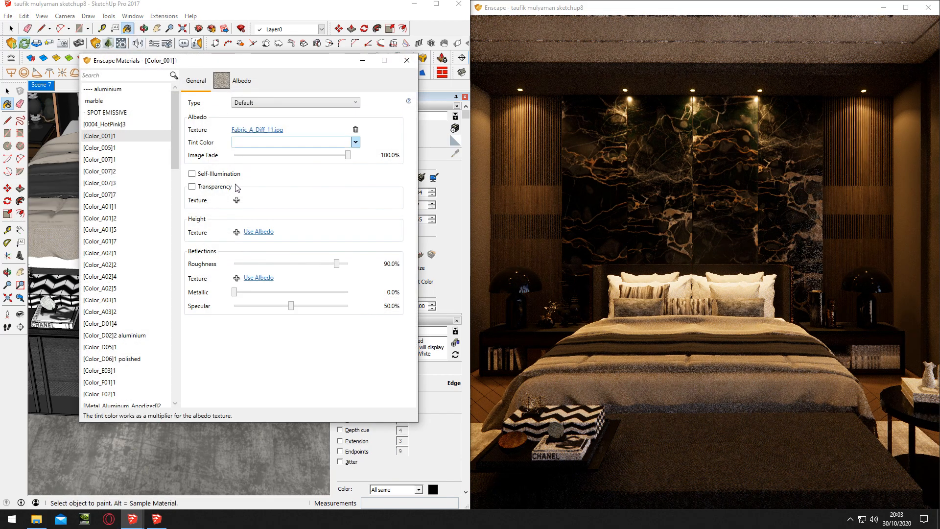
left_click(237, 232)
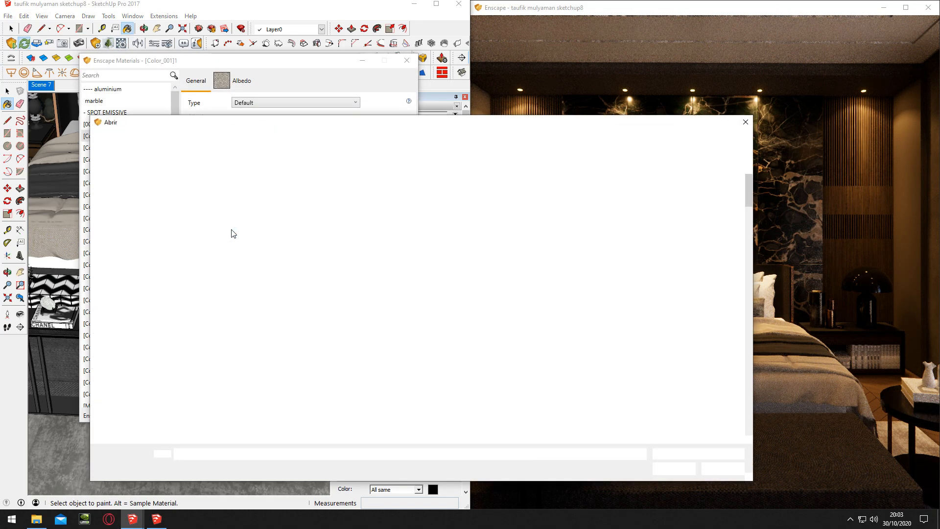
scroll(562, 283, "down", 3)
scroll(468, 303, "down", 4)
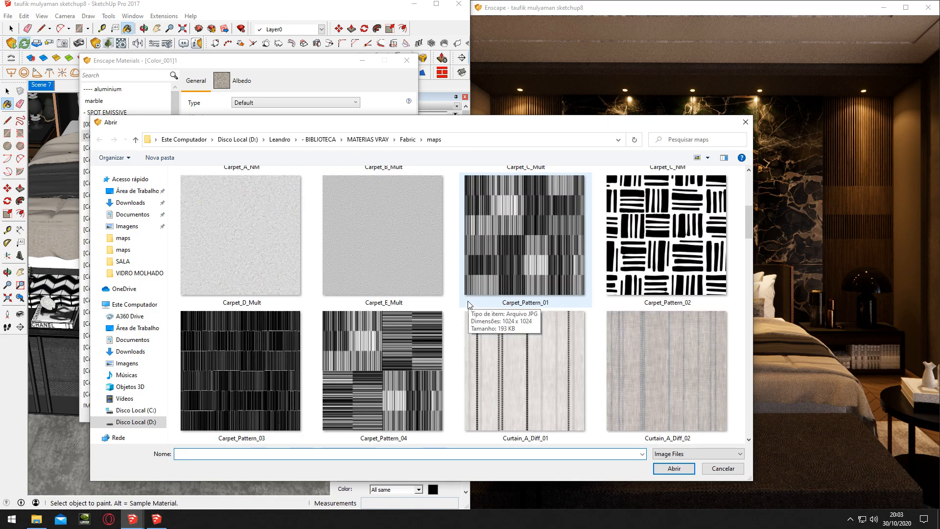
left_click(420, 372)
double_click(420, 372)
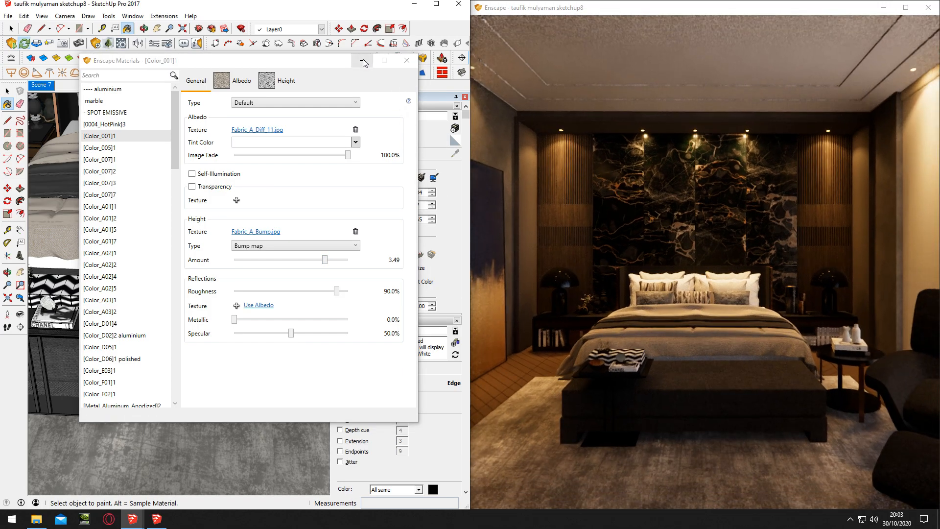
left_click(362, 61)
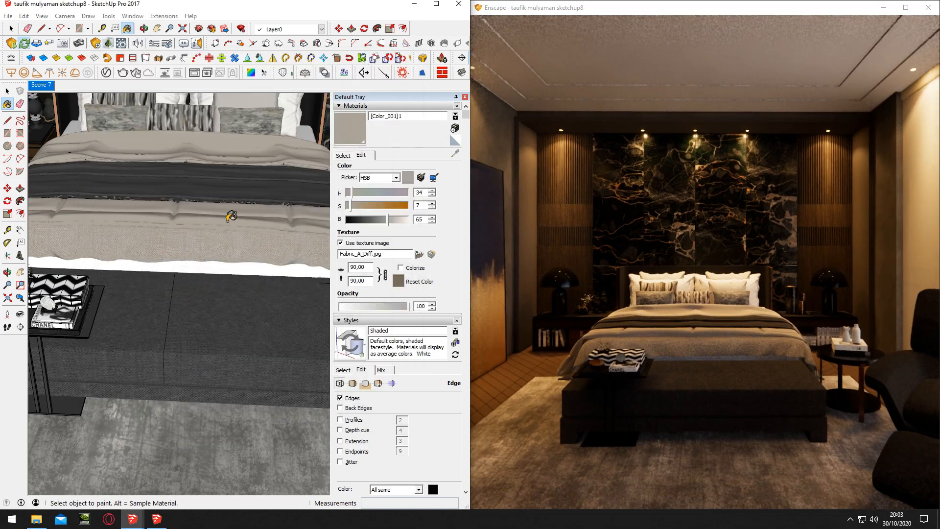
Sample the 832126 edt material from the dark throw across the bed
left_click(215, 200, "alt")
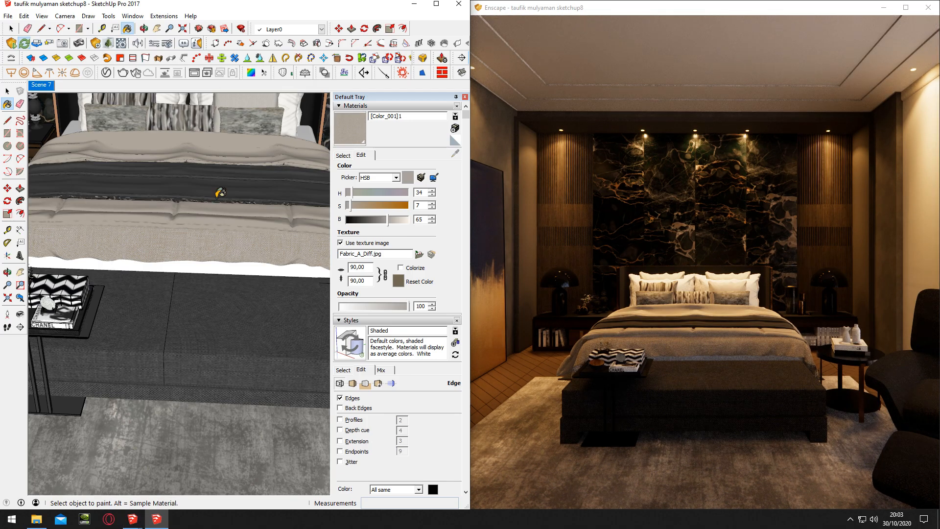
middle_click_drag(221, 192, 221, 224)
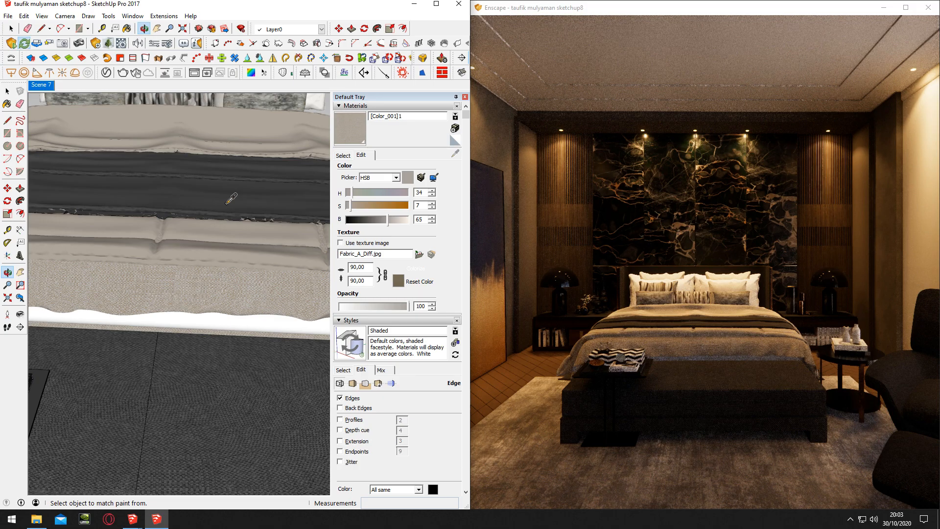
left_click(227, 203, "alt")
scroll(227, 204, "up", 3)
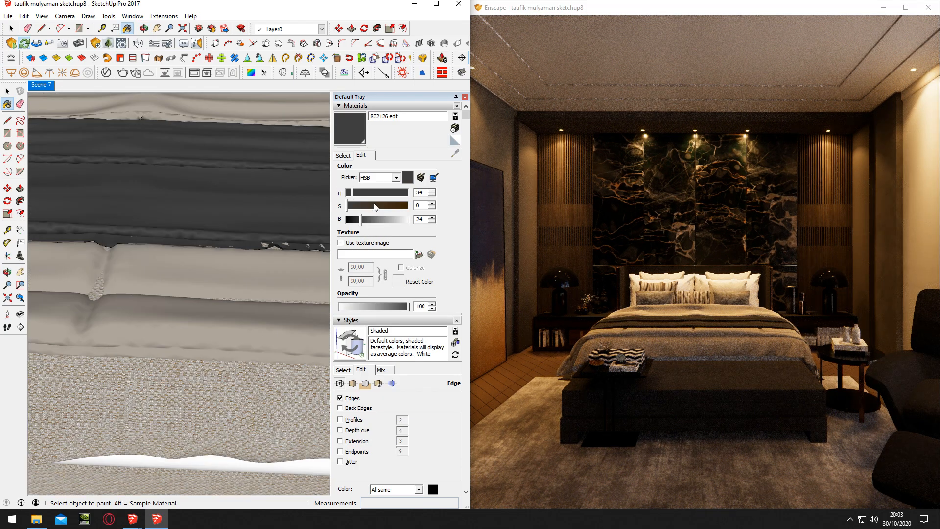
Load Fabric_A_Diff.jpg as the throw material's texture image and match it to the throw's original dark grey colour
left_click(419, 254)
scroll(429, 288, "down", 5)
double_click(496, 382)
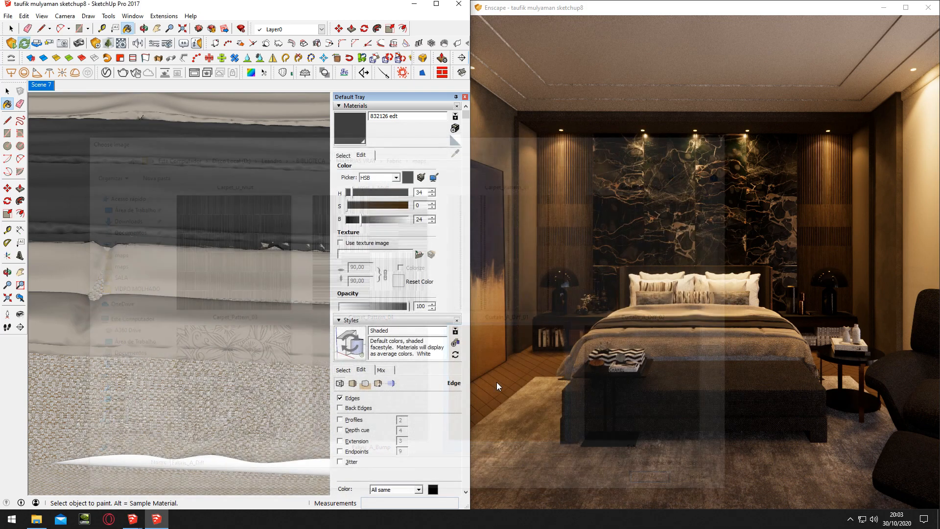
left_click(407, 178)
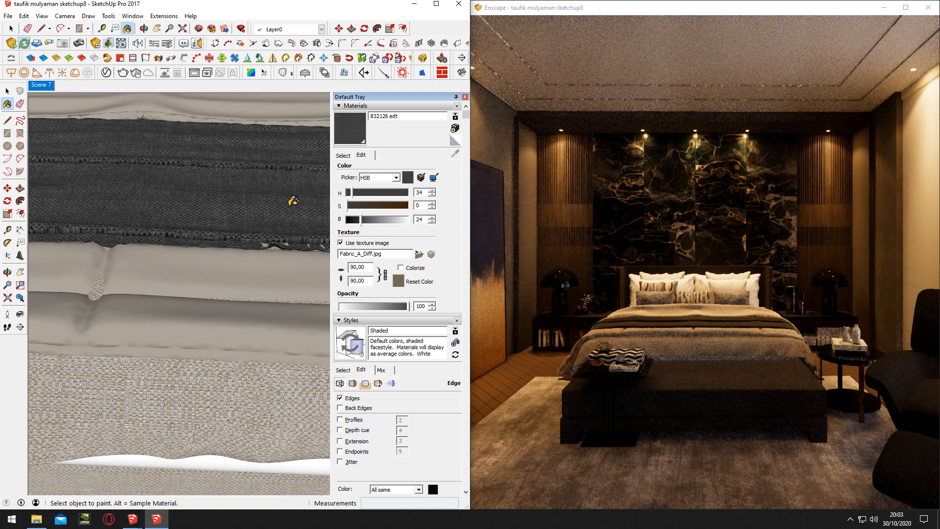
Add Fabric_A_Bump.jpg as the throw material's height texture in the Enscape material editor, with a bump amount of 4.46
left_click(121, 44)
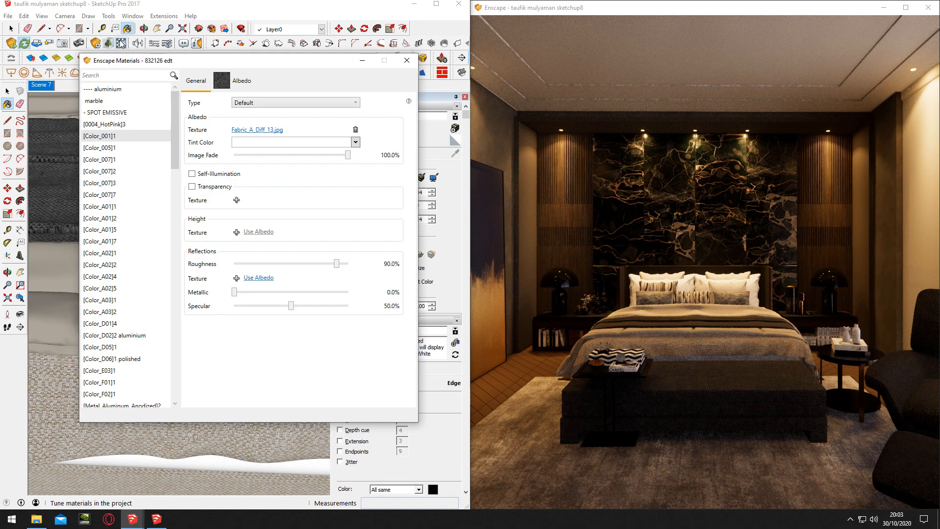
left_click(236, 232)
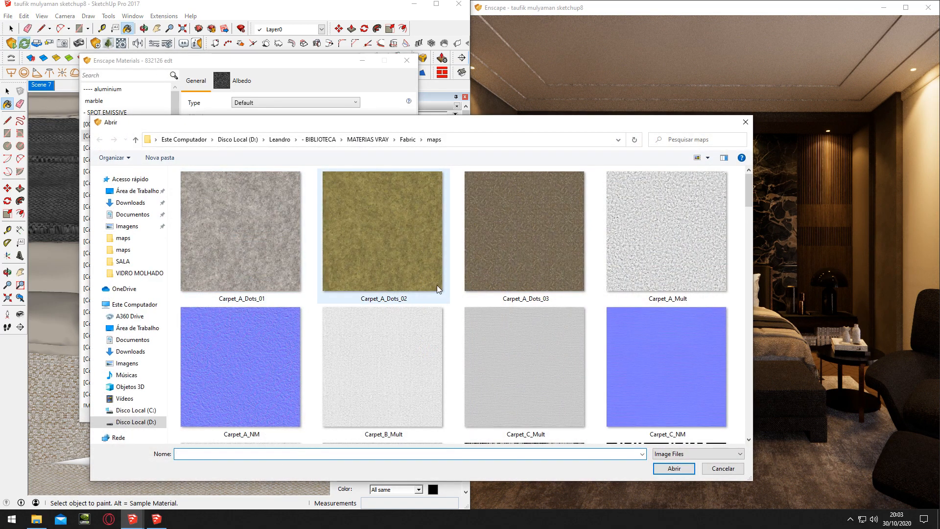
scroll(437, 285, "down", 2)
scroll(433, 281, "down", 4)
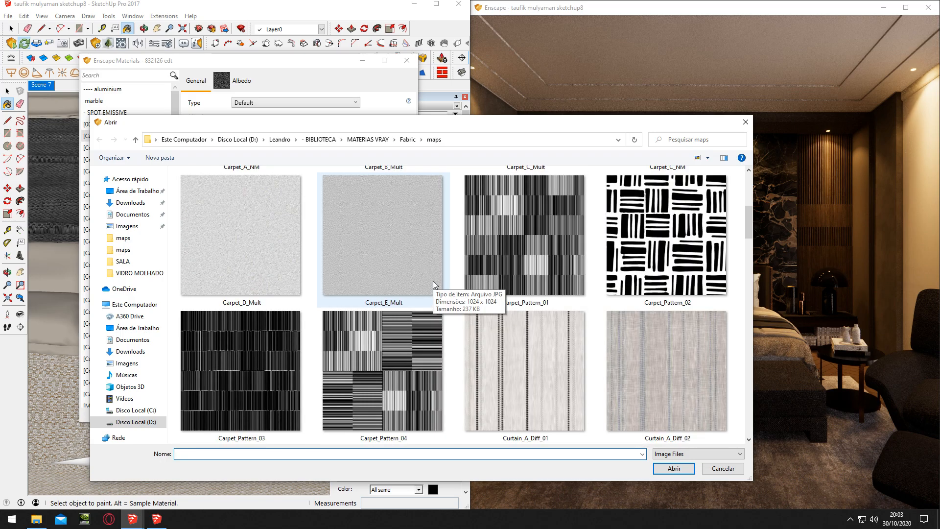
left_click(428, 366)
double_click(427, 366)
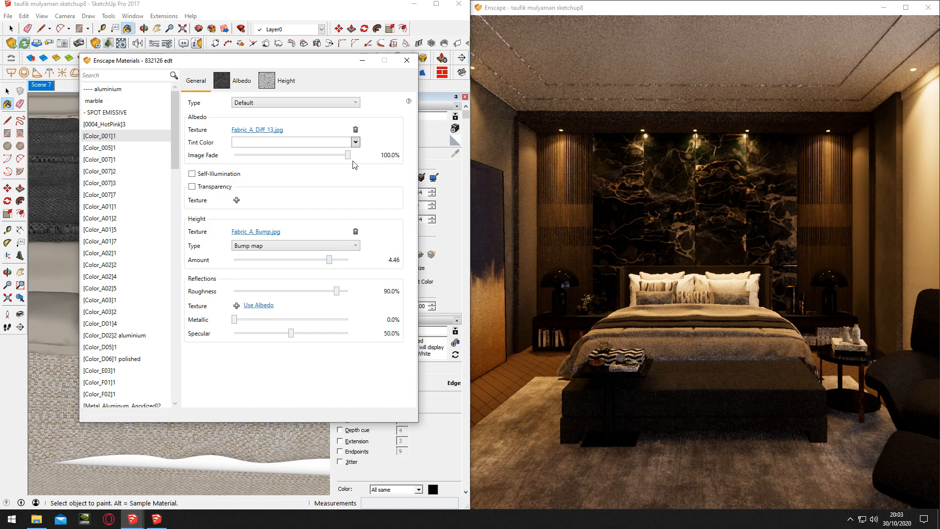
left_click(360, 61)
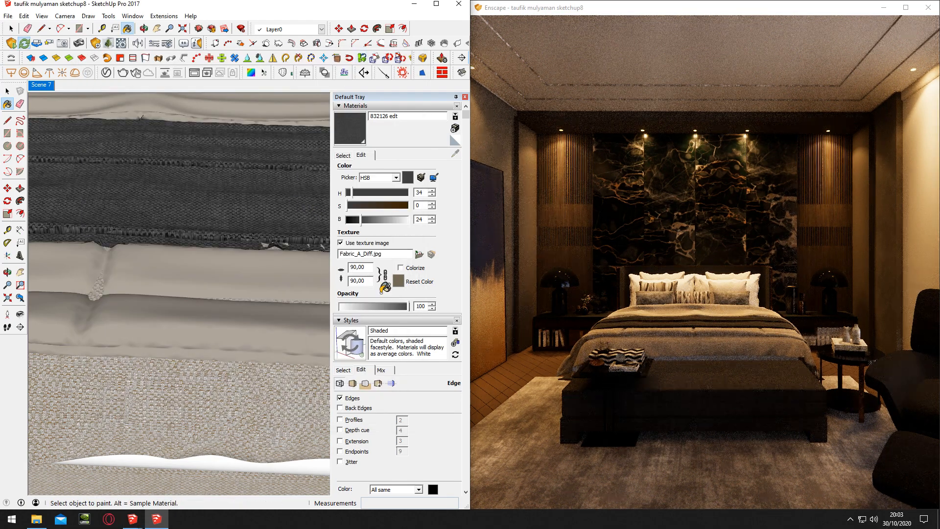
Return to the Scene 7 camera view and open the capture options in the Enscape visual settings
left_click(45, 85)
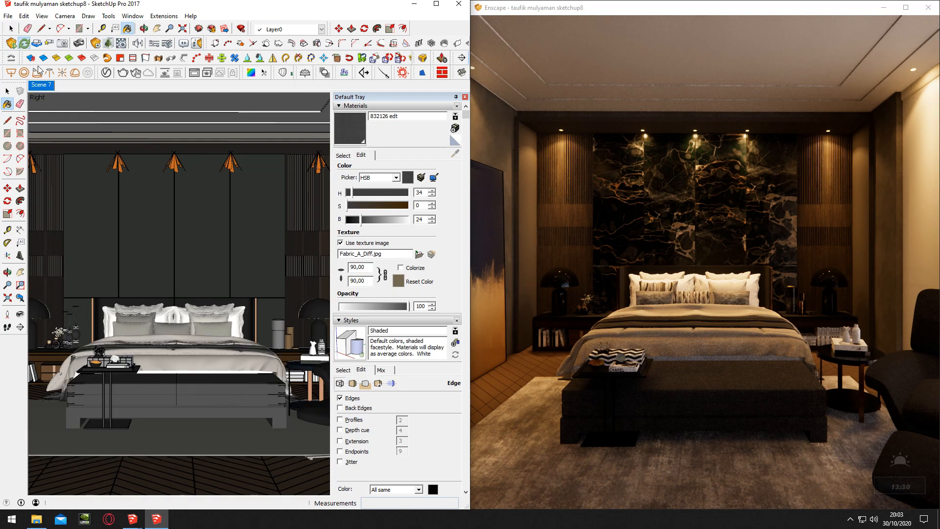
left_click(167, 45)
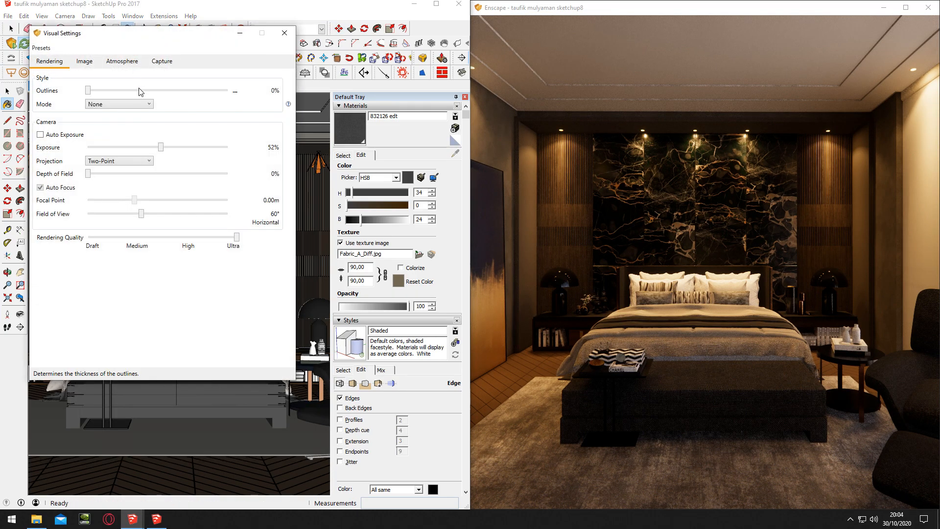
left_click(161, 61)
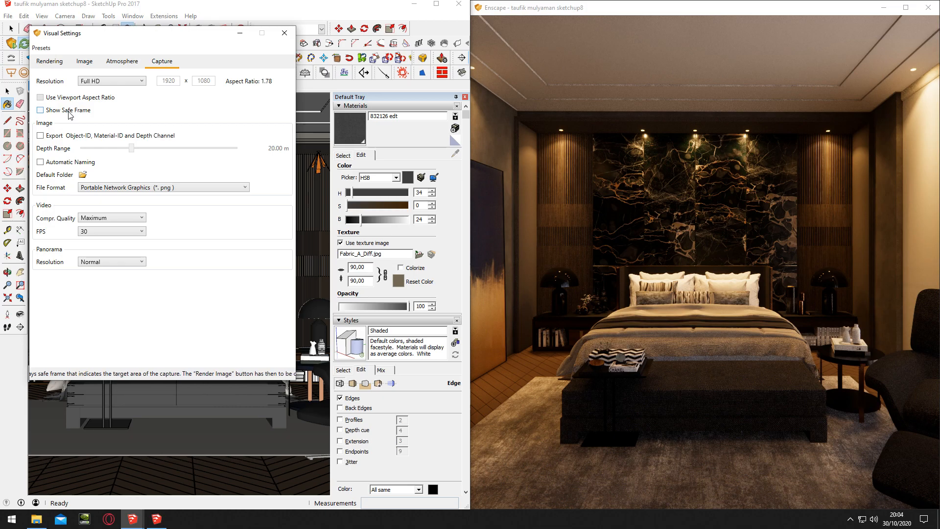
Minimize the SketchUp window and maximize the Enscape render window across the whole screen
left_click(414, 3)
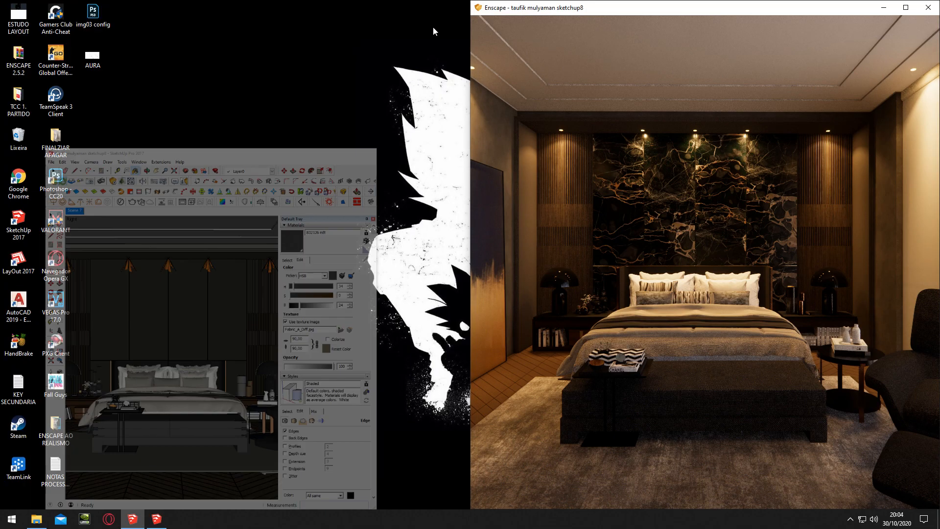
left_click_drag(817, 14, 717, 73)
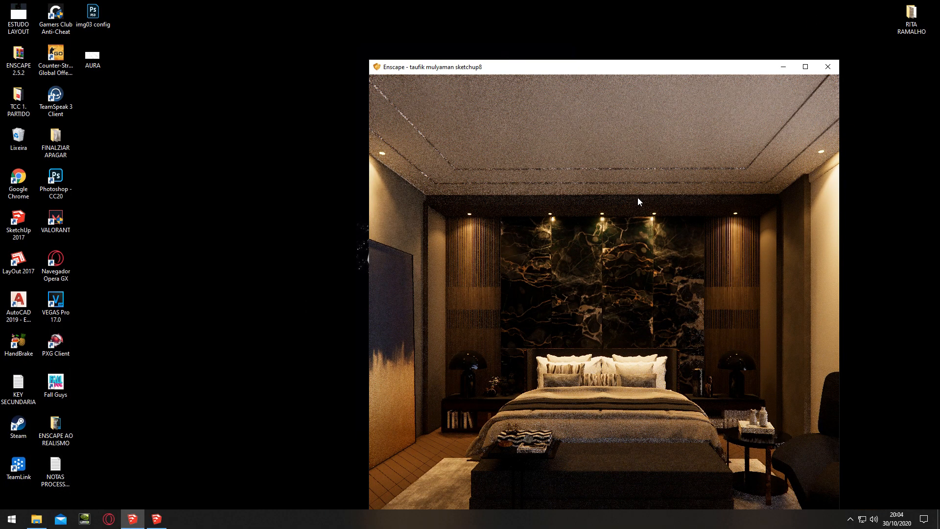
double_click(630, 69)
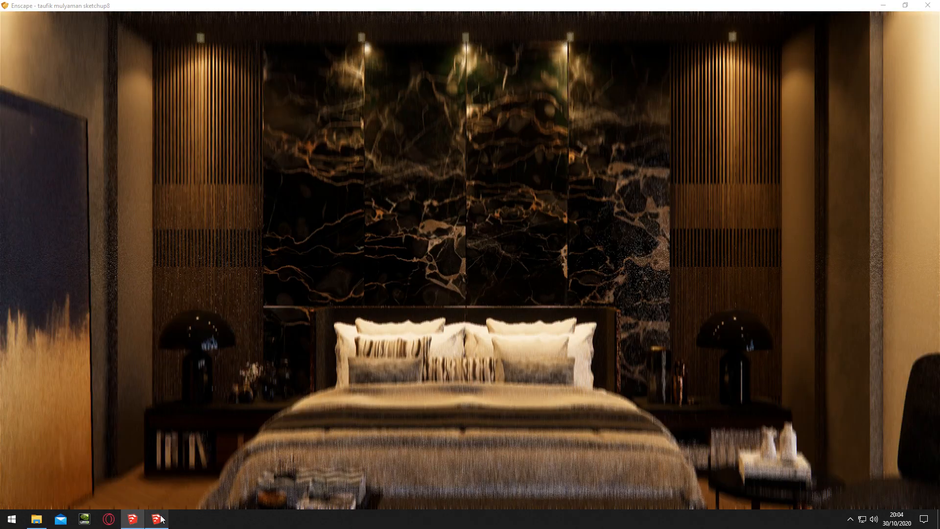
Turn on the safe frame and set the capture resolution to Ultra HD in the Enscape visual settings
left_click(157, 519)
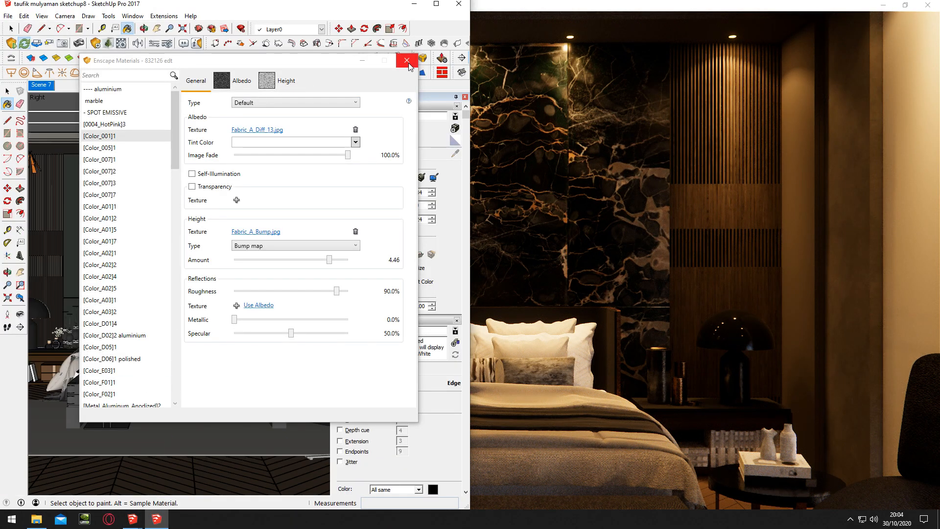
left_click(137, 73)
left_click(161, 61)
left_click(60, 110)
left_click(141, 81)
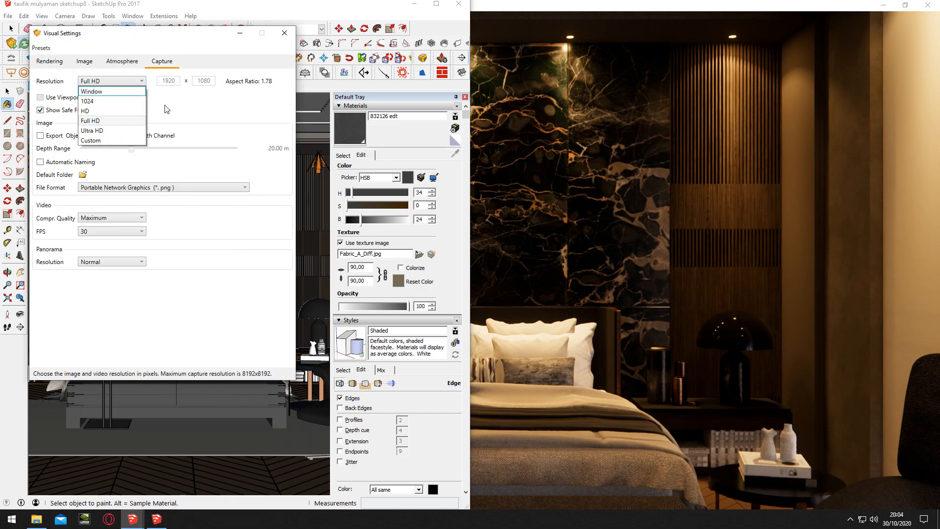
left_click(92, 130)
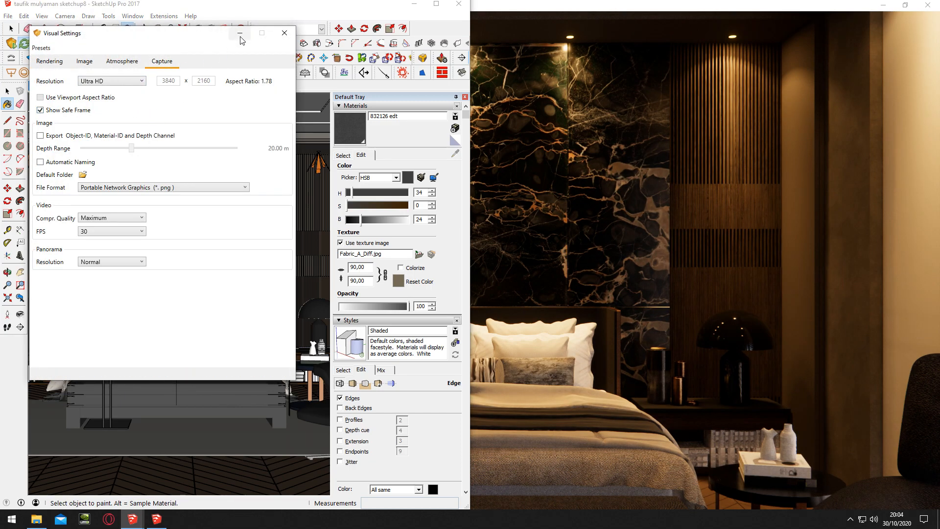
Close the visual settings, minimize SketchUp and widen the Enscape view to include the full bench and armchair in the safe frame
left_click(284, 33)
left_click(414, 4)
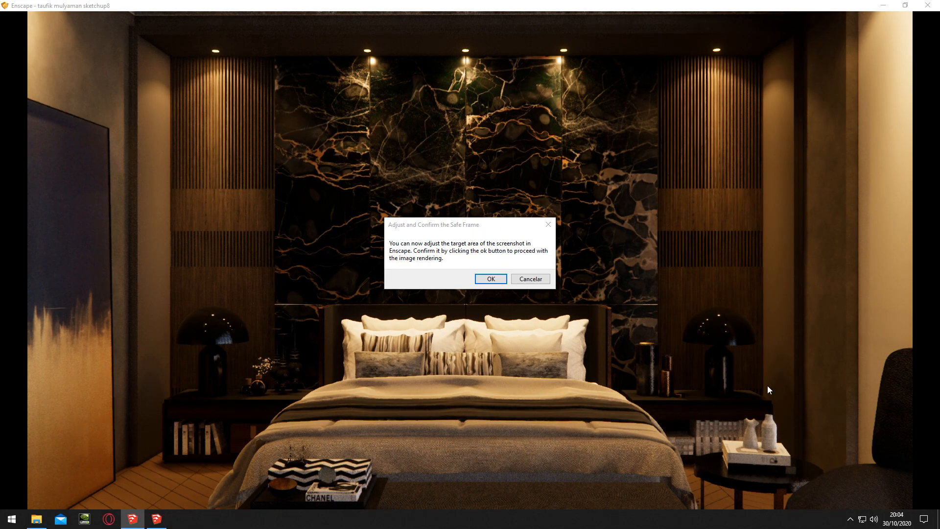
scroll(470, 260, "down", 5)
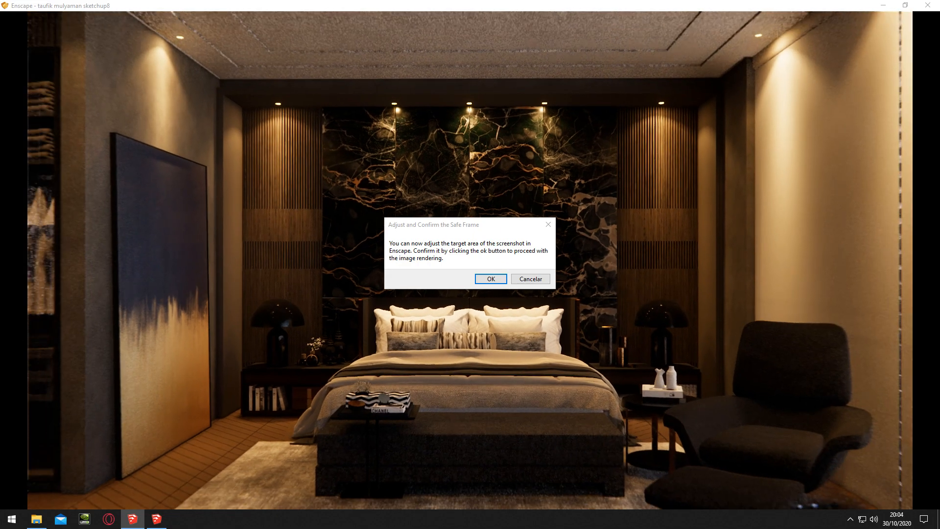
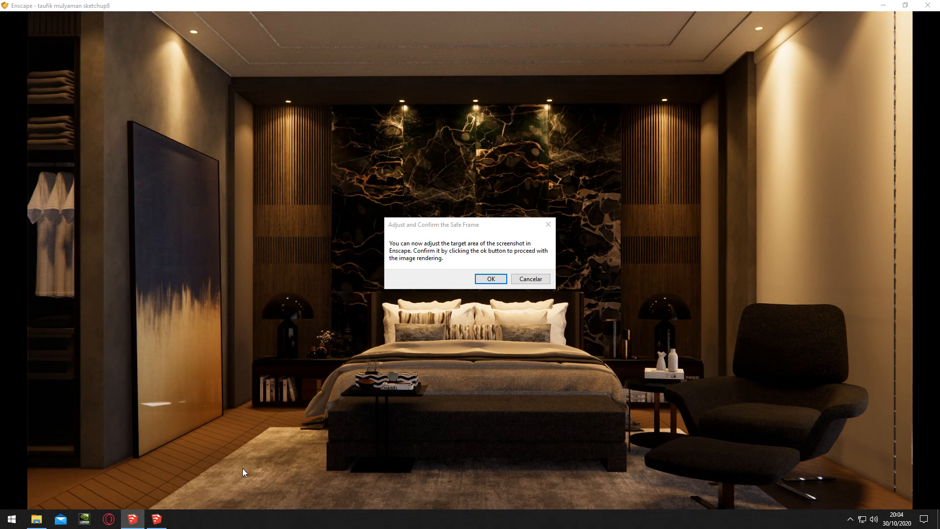
Set a custom capture resolution of 3000 x 3000 in the Enscape visual settings and return to the render window
left_click(157, 519)
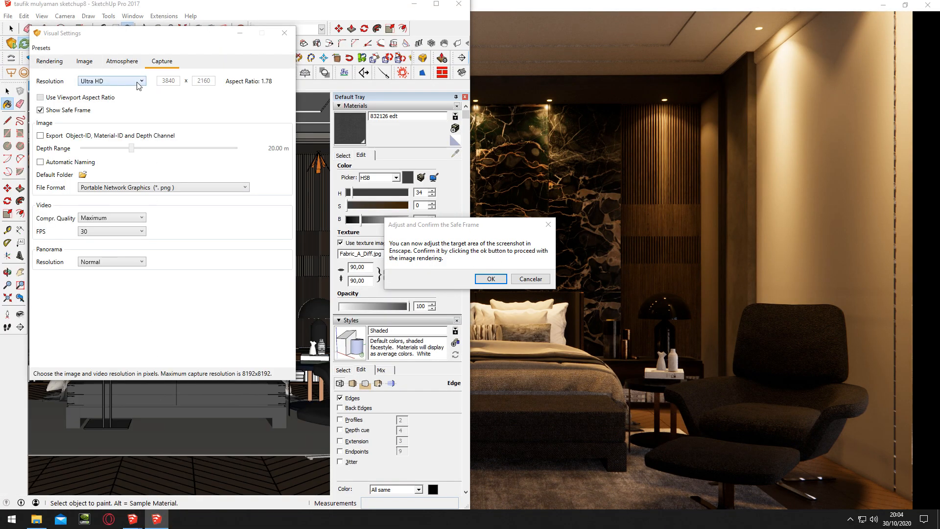
left_click(138, 84)
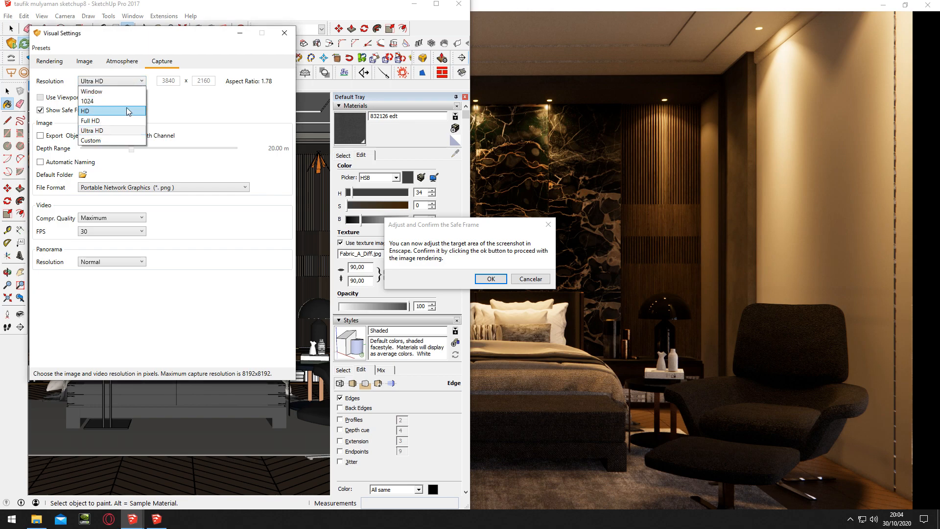
left_click(117, 140)
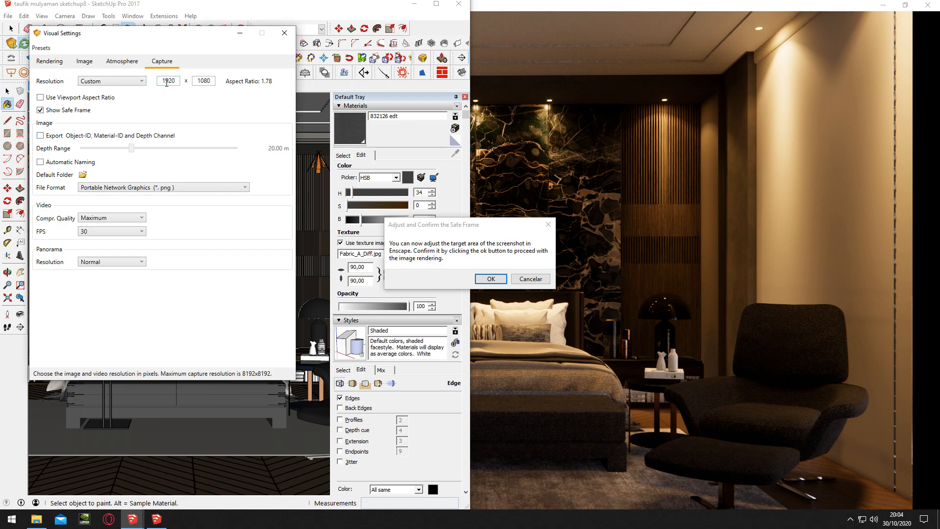
type("3000")
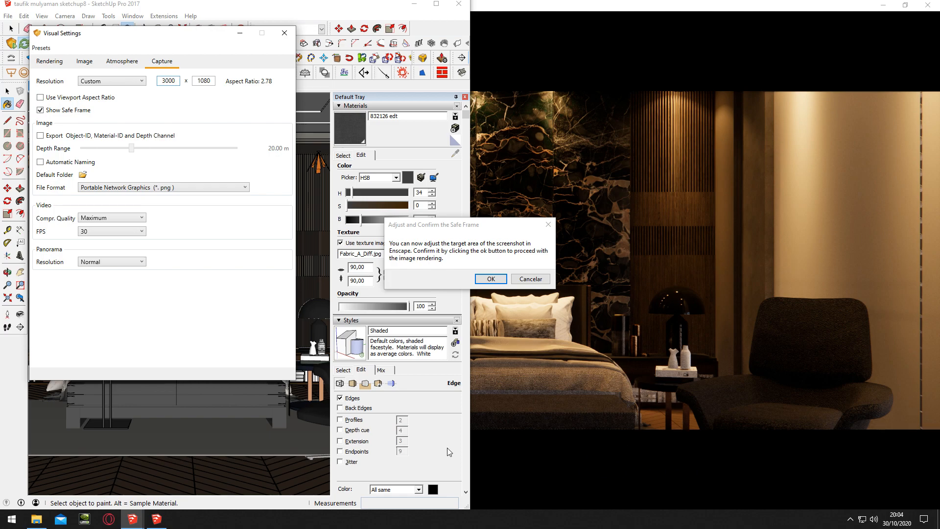
left_click(213, 82)
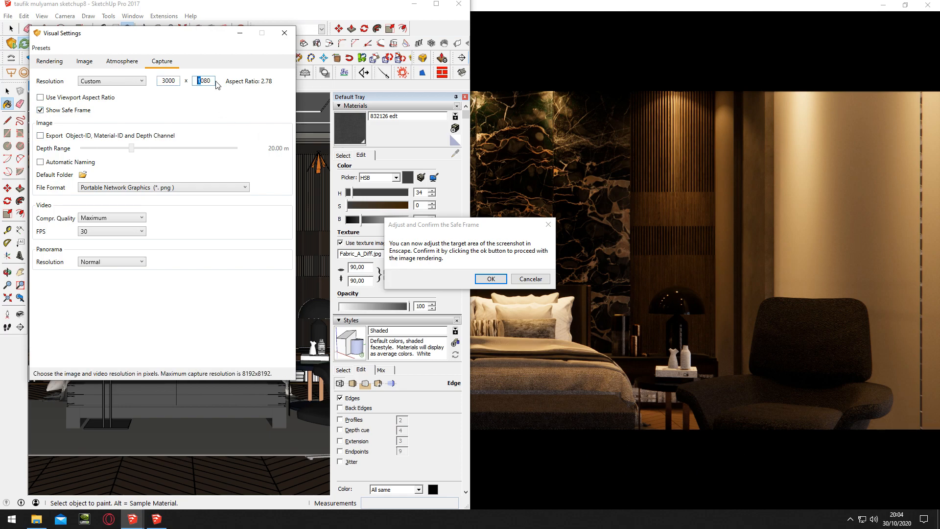
type("3000")
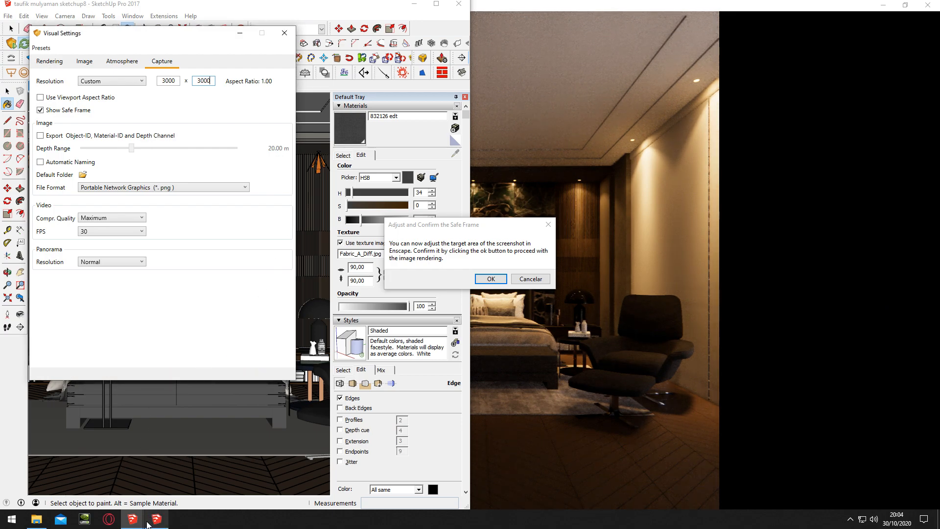
mouse_move(148, 522)
left_click(107, 475)
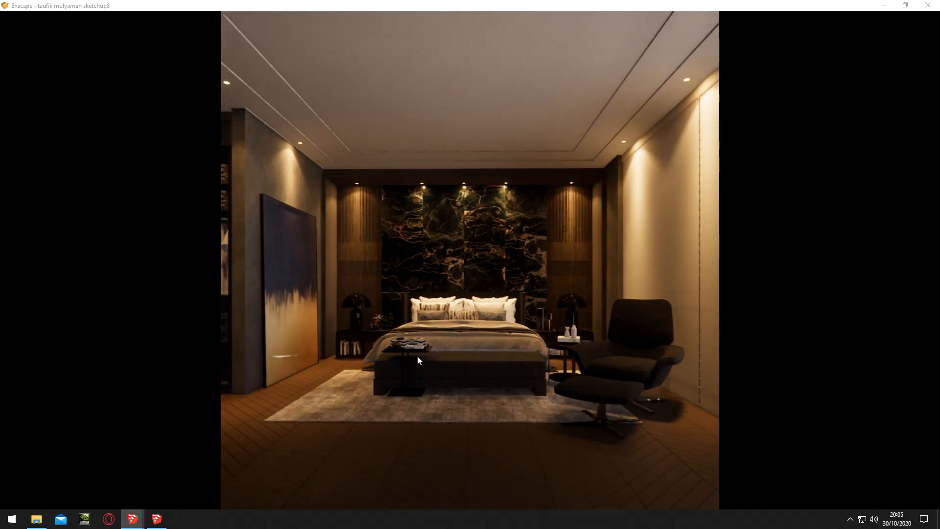
Narrow the Enscape camera's field of view to 52° and return to the render window
left_click(163, 523)
left_click(49, 61)
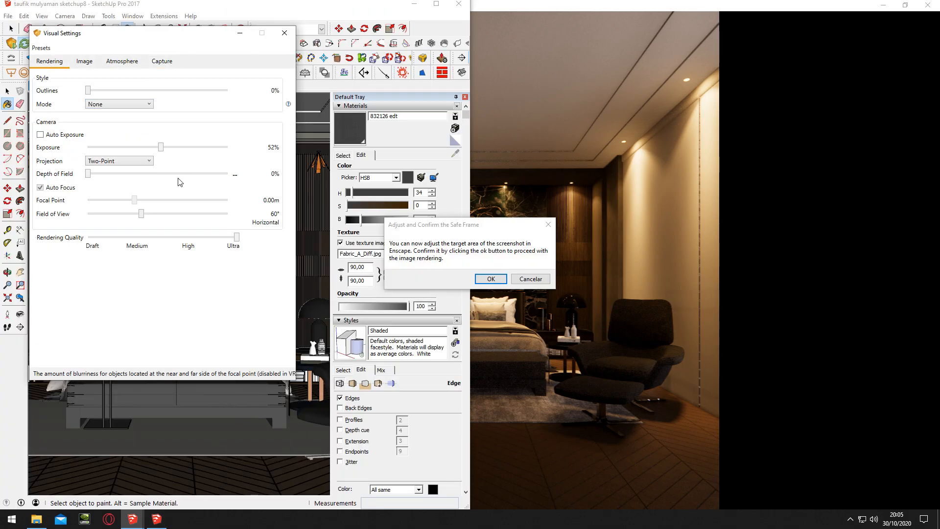
left_click_drag(141, 214, 132, 214)
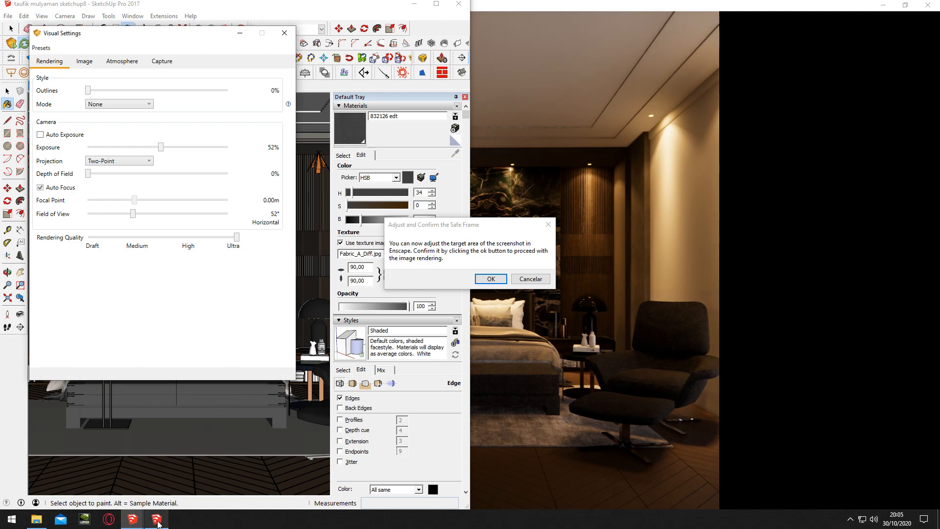
mouse_move(132, 519)
left_click(129, 490)
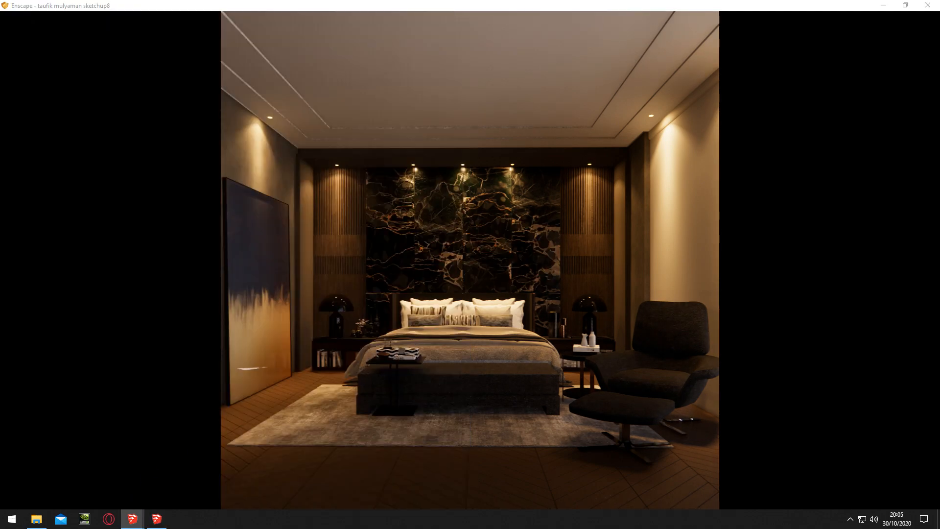
Reframe the Enscape view so the bed and armchair fit in the square safe frame, and cancel the pending screenshot
scroll(470, 260, "down", 1)
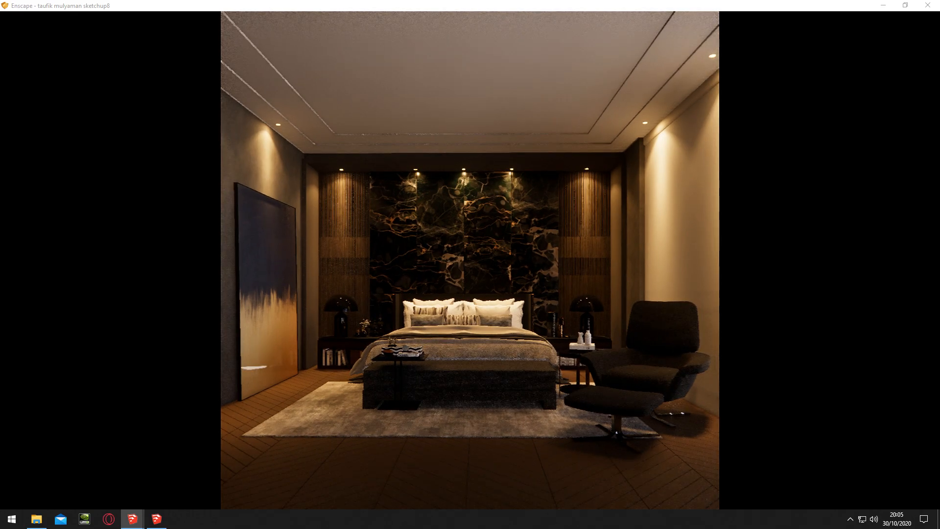
scroll(509, 279, "up", 1)
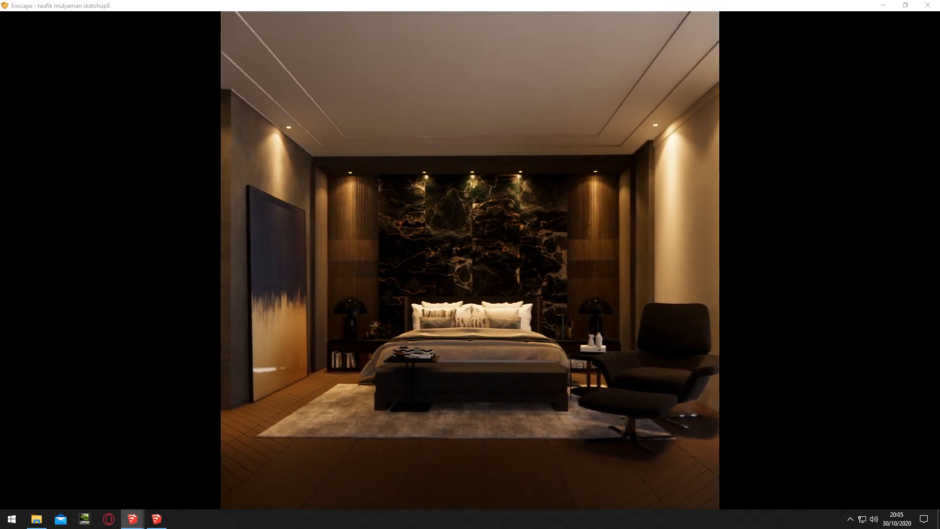
left_click_drag(486, 269, 490, 267)
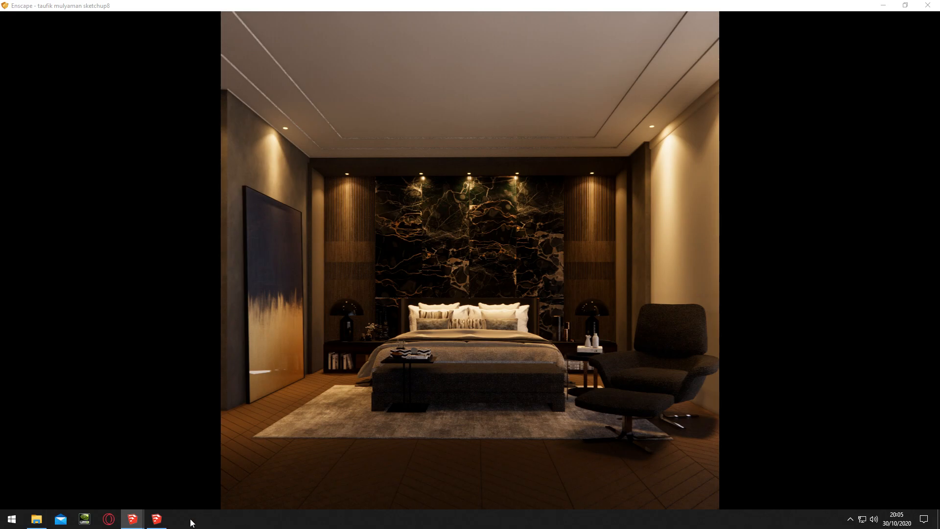
left_click(156, 518)
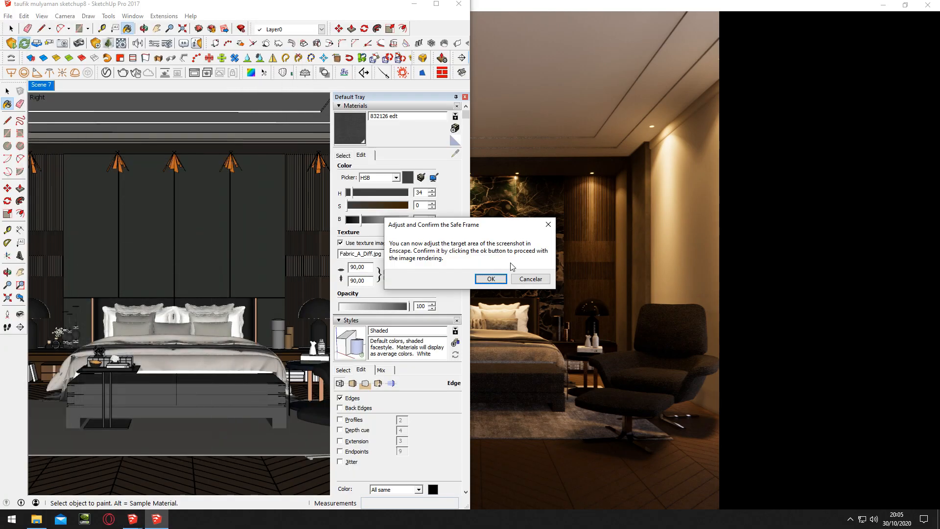
left_click(528, 279)
Sample the material of the side wall behind the armchair and review its settings in the Enscape material editor
middle_click_drag(247, 283, 214, 286)
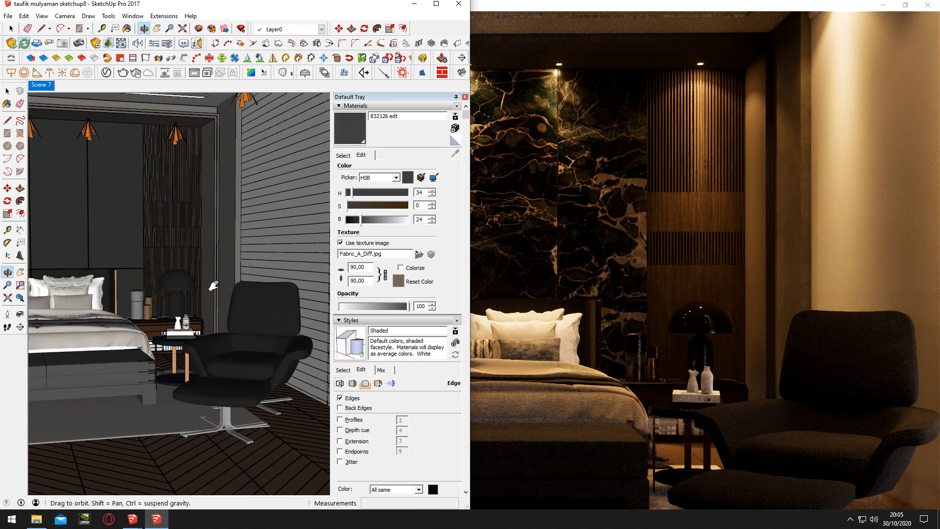
key("b")
scroll(276, 252, "up", 10)
scroll(271, 252, "up", 2)
key("alt")
scroll(232, 250, "down", 3)
left_click(232, 250, "alt")
left_click(121, 43)
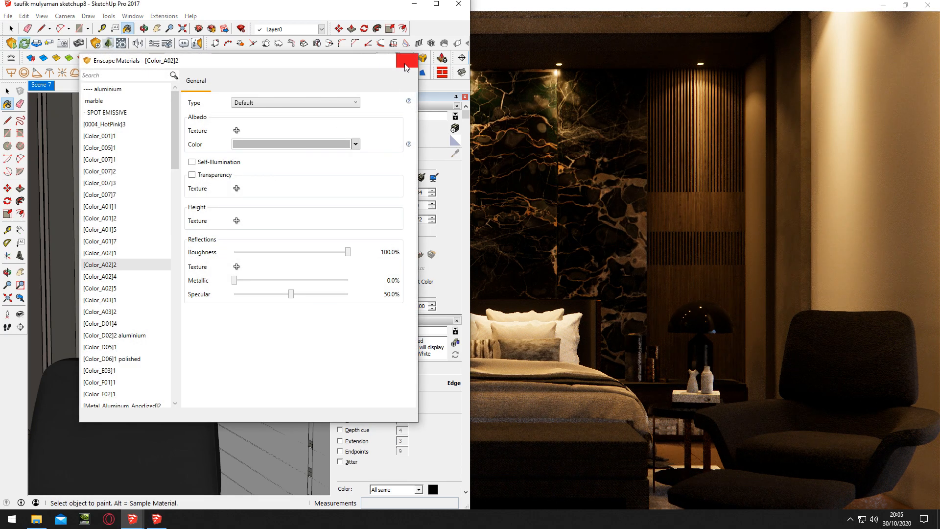
left_click(407, 61)
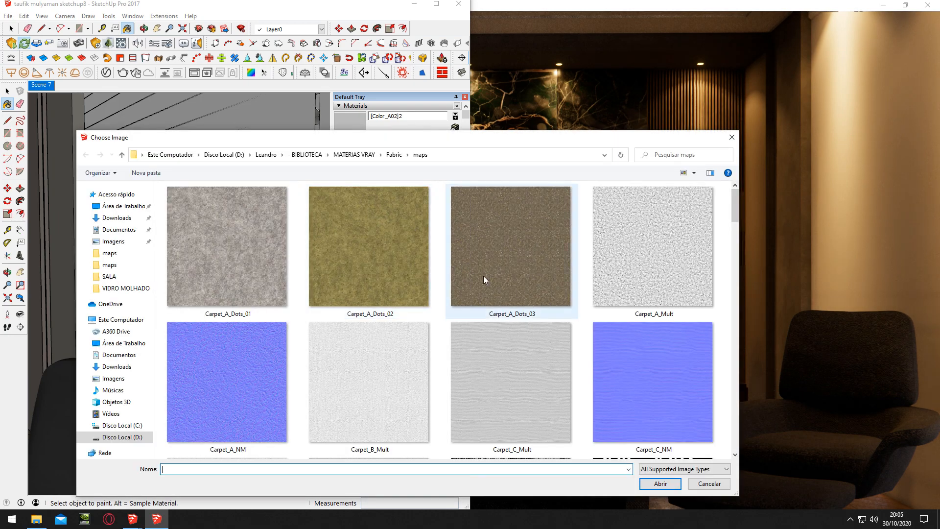
Apply the Fabric_Pattern_B_Bump image from the Fabric maps folder as the side wall material's texture
scroll(483, 275, "down", 5)
scroll(484, 276, "down", 3)
scroll(492, 282, "up", 5)
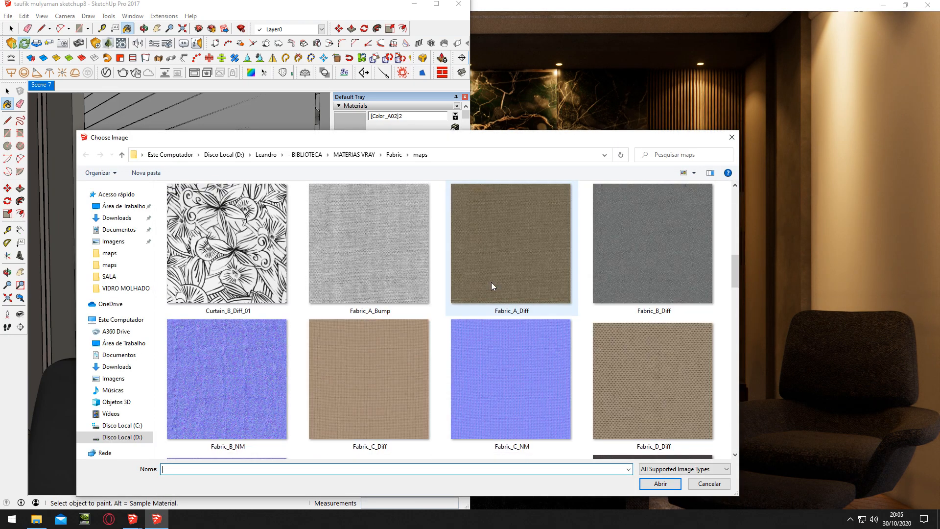
scroll(492, 281, "down", 4)
scroll(516, 305, "down", 3)
scroll(512, 314, "up", 3)
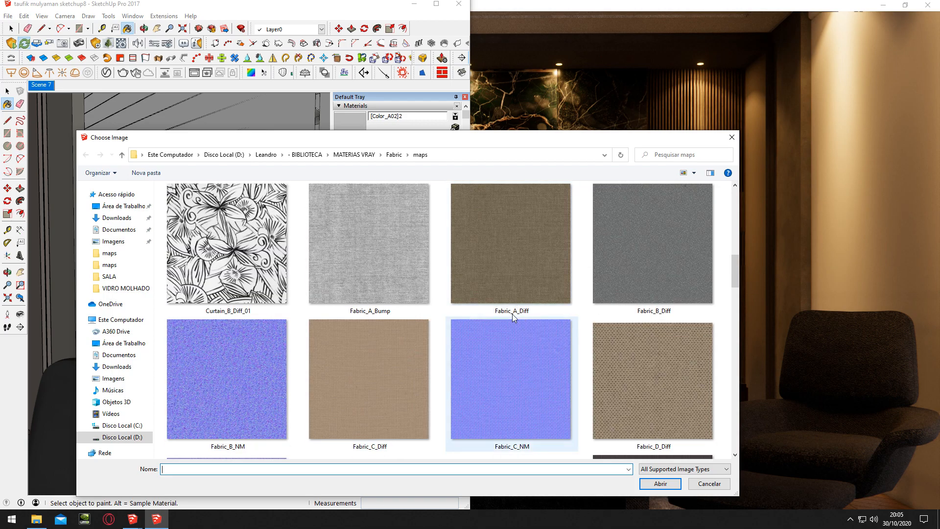
scroll(507, 277, "down", 3)
scroll(507, 277, "down", 5)
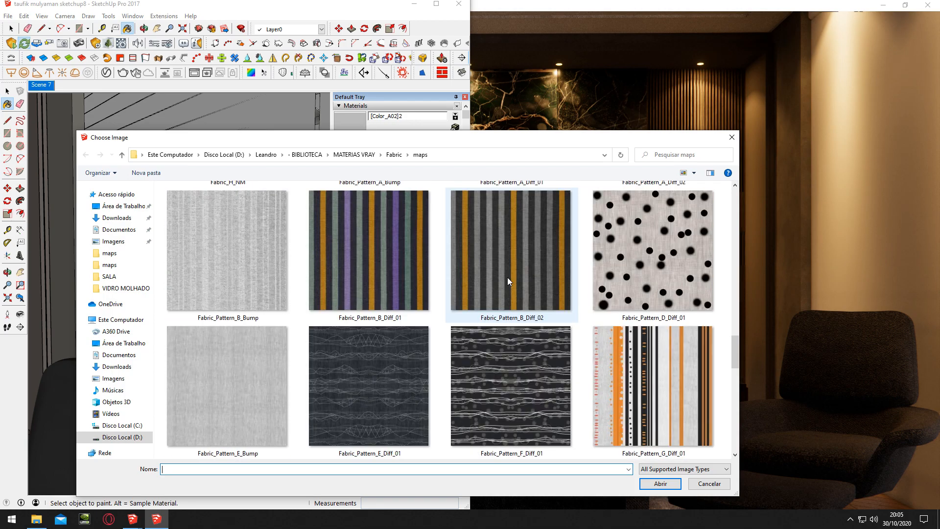
scroll(507, 277, "down", 2)
scroll(251, 335, "up", 2)
scroll(244, 328, "up", 2)
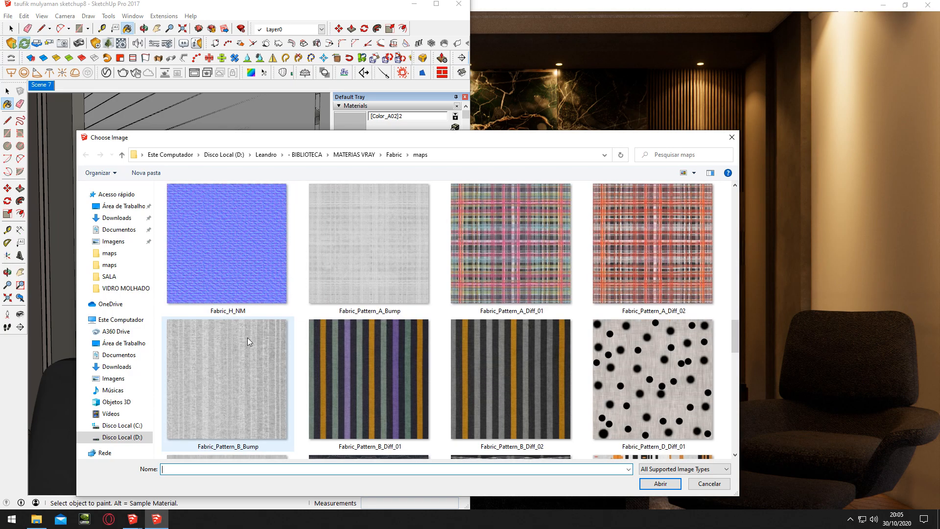
scroll(251, 374, "down", 2)
double_click(240, 286)
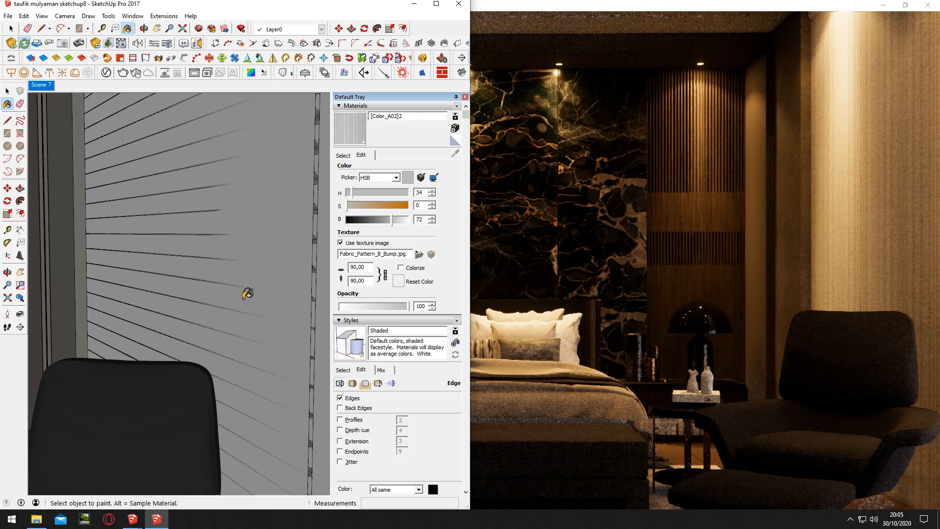
Examine the side wall's fabric texture up close in the Enscape render view
scroll(683, 298, "up", 5)
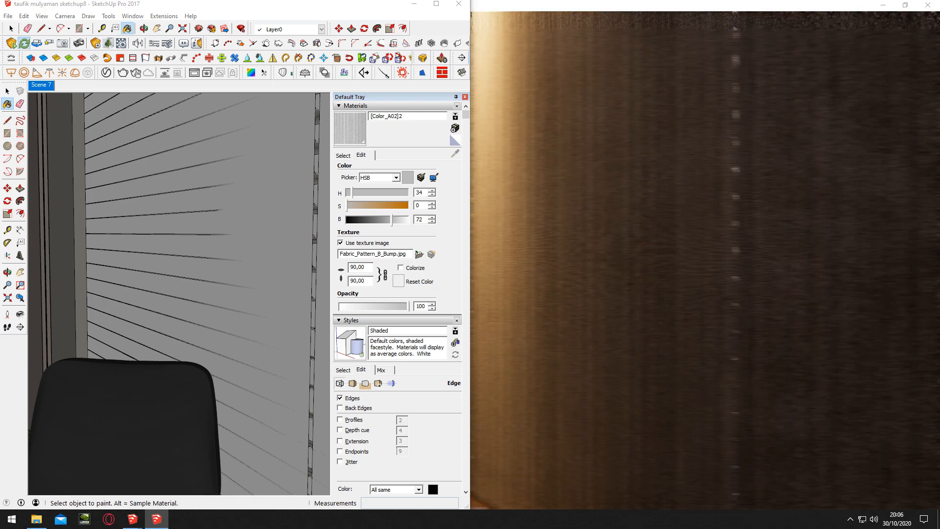
right_click_drag(682, 298, 739, 298)
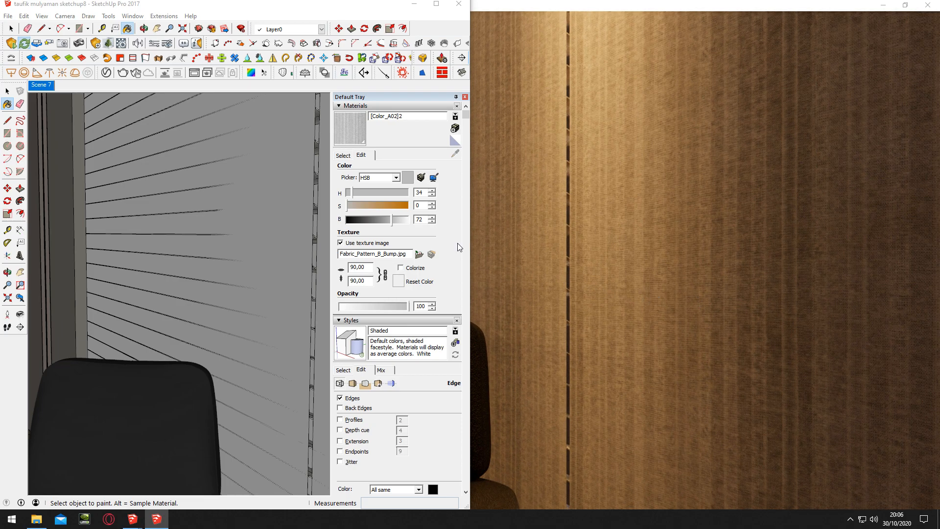
left_click(173, 53)
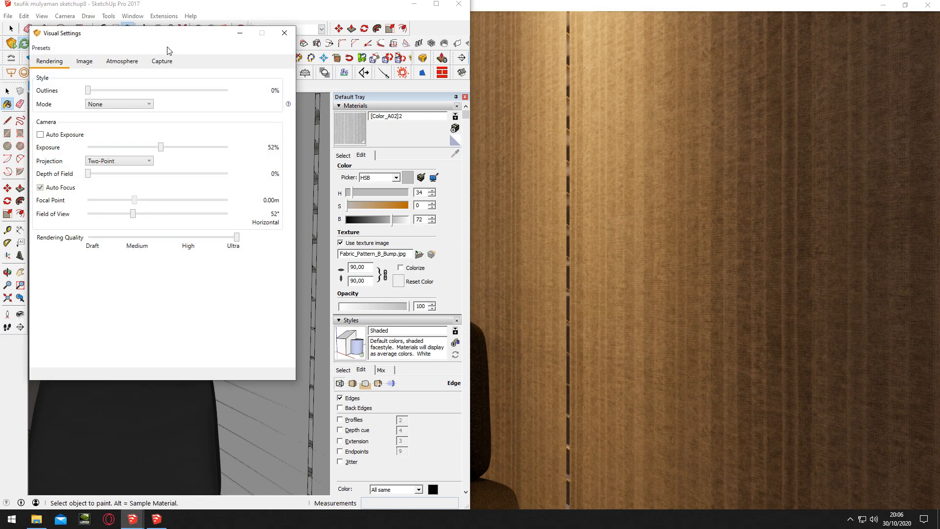
left_click(284, 33)
middle_click_drag(231, 234, 265, 266)
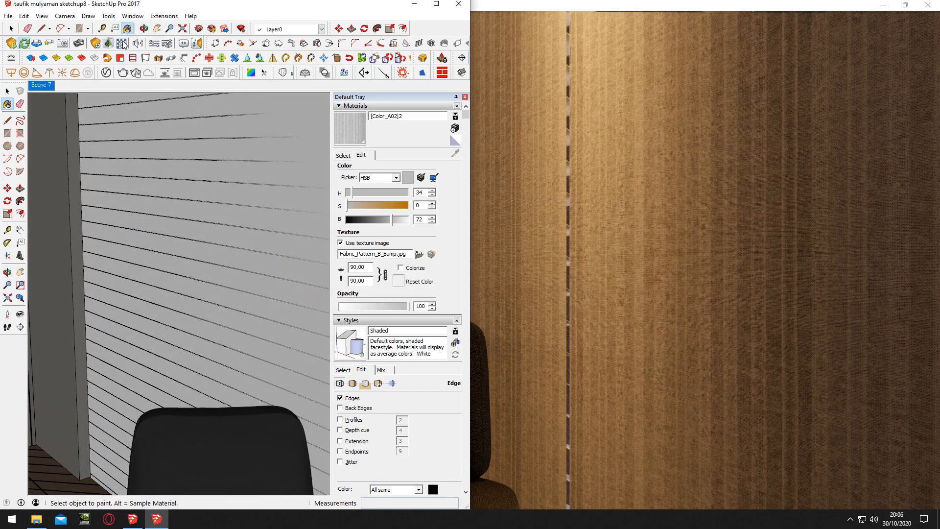
Enable explicit texture transformation for the side wall material's albedo texture in Enscape and set its rotation to 90°
left_click(122, 43)
left_click(235, 81)
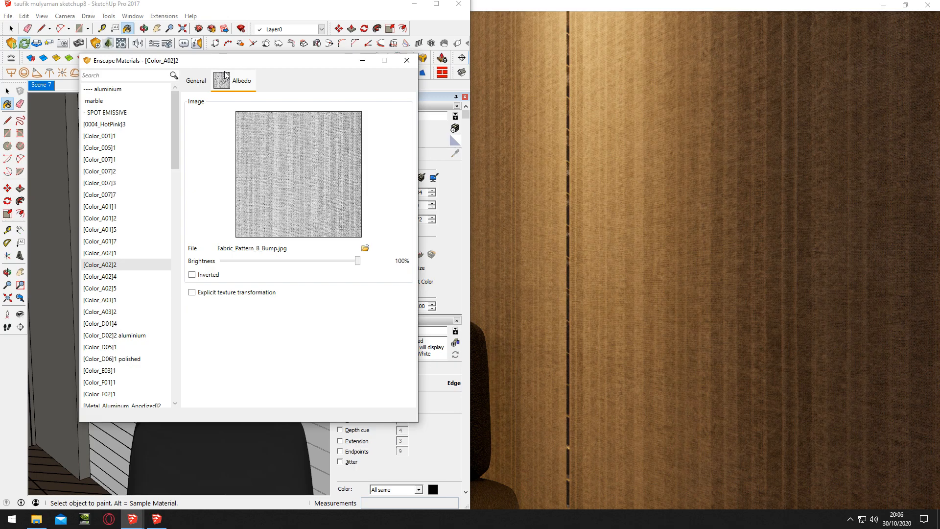
left_click(255, 292)
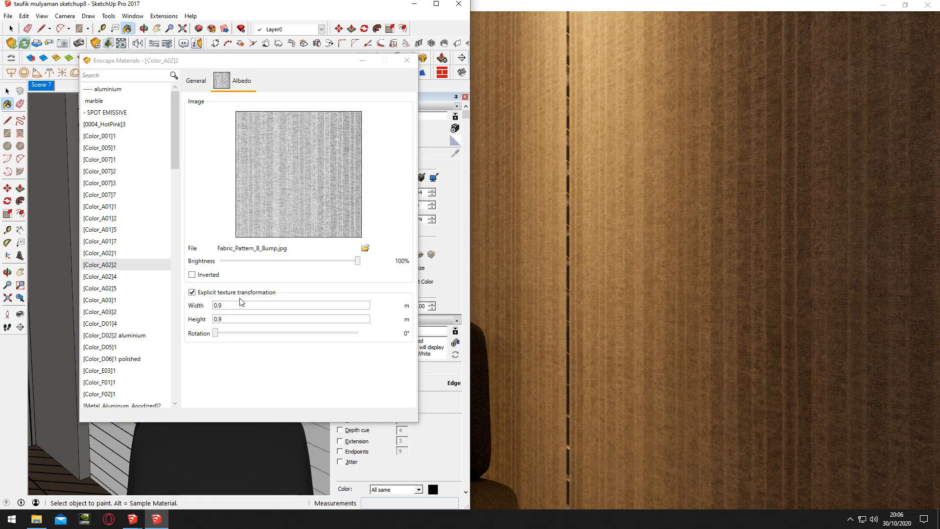
left_click(192, 292)
left_click(192, 274)
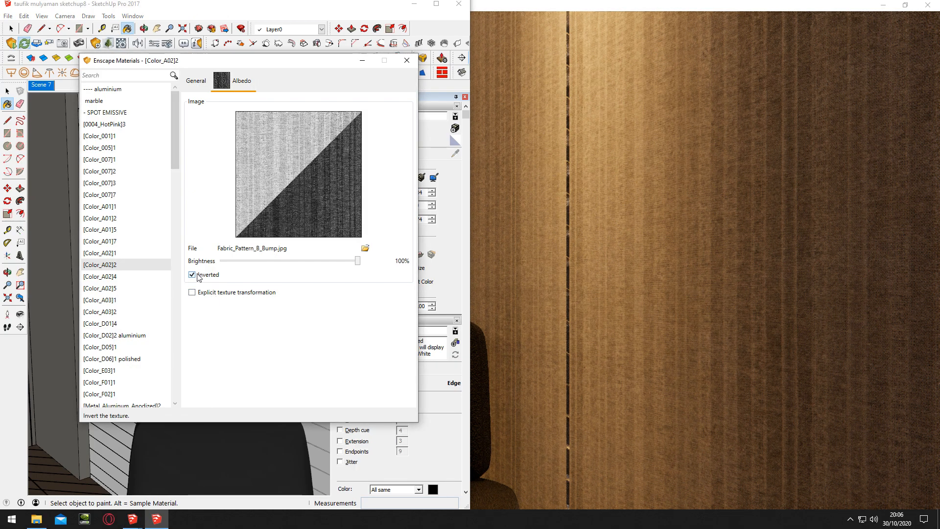
left_click(192, 274)
left_click(192, 292)
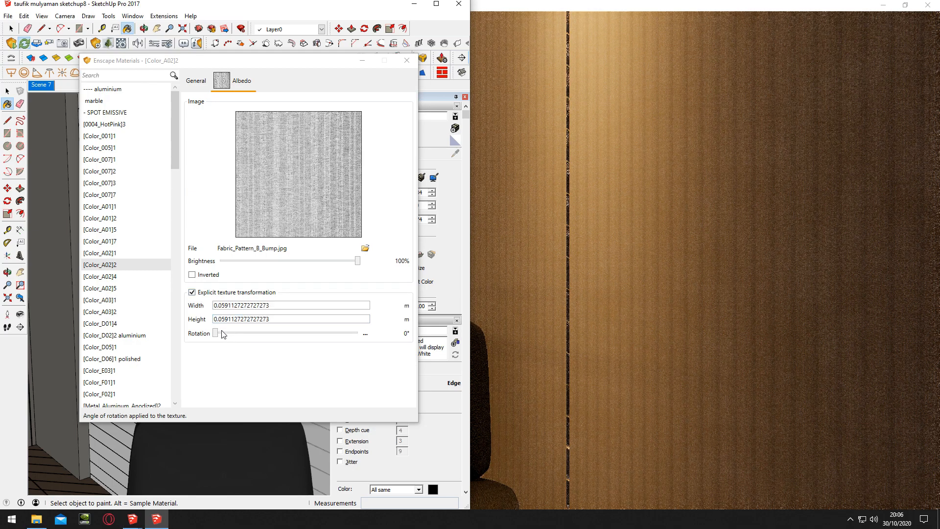
left_click(365, 334)
type("9")
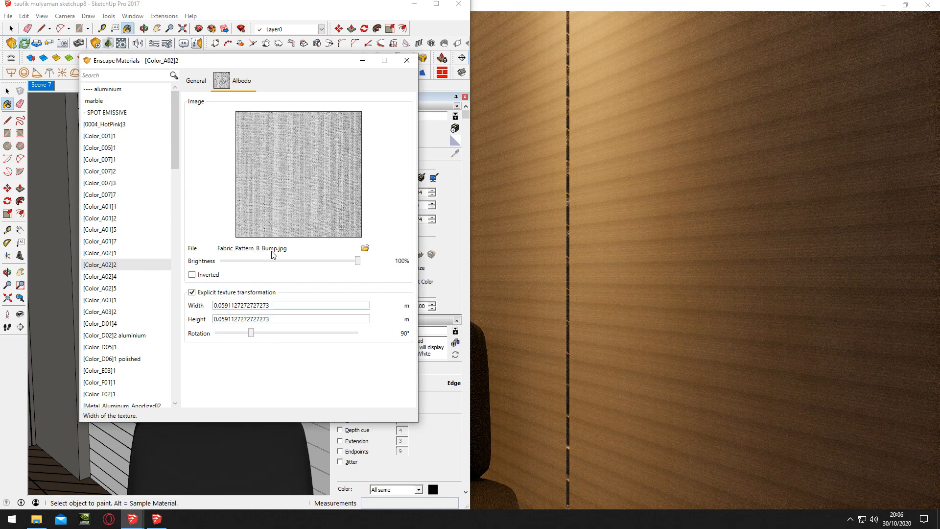
Load Fabric_Pattern_B_Bump as the height texture of the side wall material in the Enscape material editor
left_click(195, 80)
left_click(368, 261)
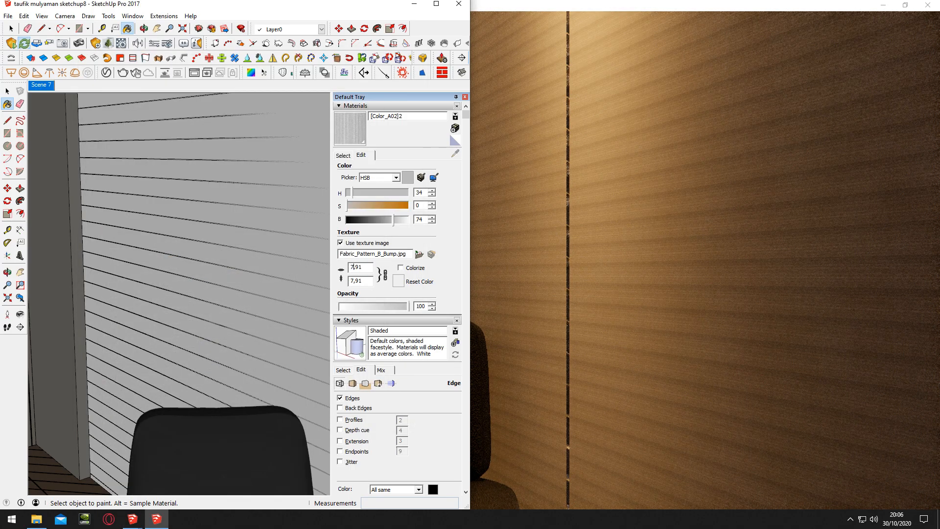
left_click(122, 44)
left_click(237, 233)
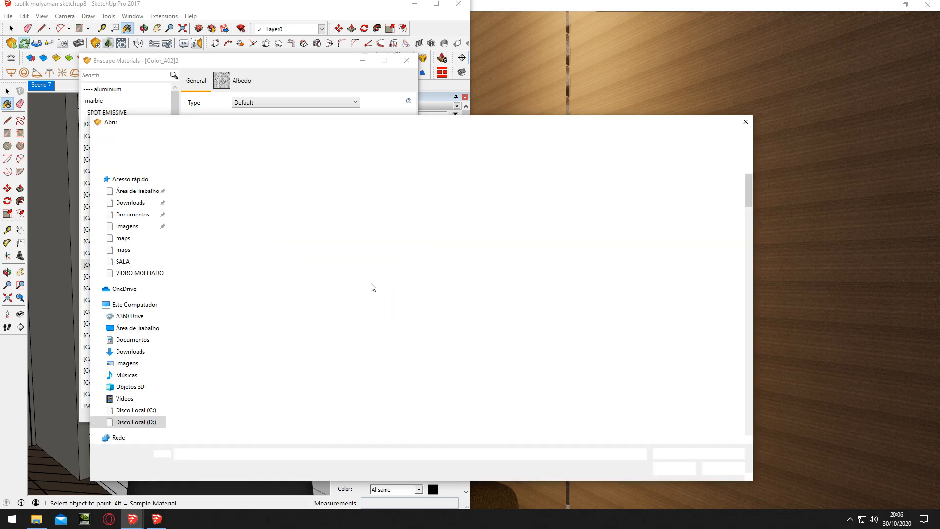
scroll(371, 286, "down", 8)
scroll(371, 283, "down", 5)
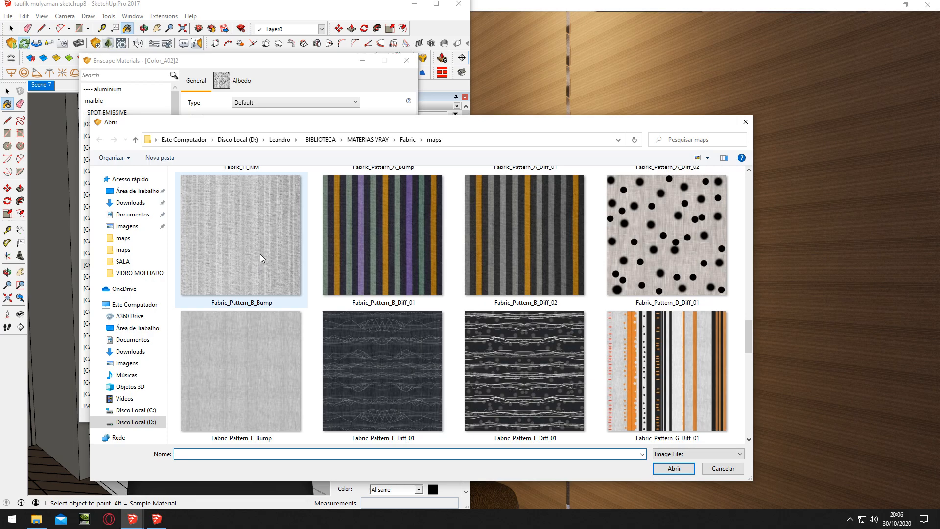
double_click(258, 255)
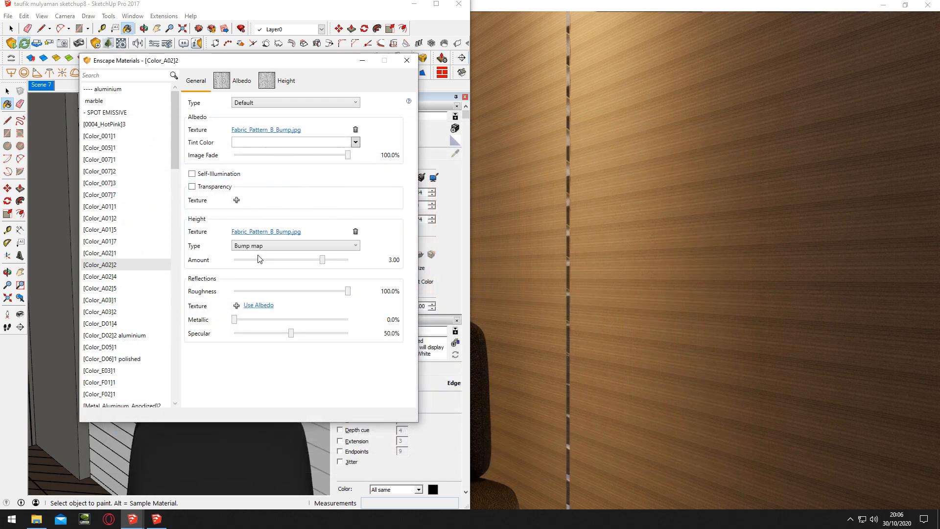
Examine the side wall's bumped fabric up close in the Enscape render, and pull the view back to the bed
left_click(566, 280)
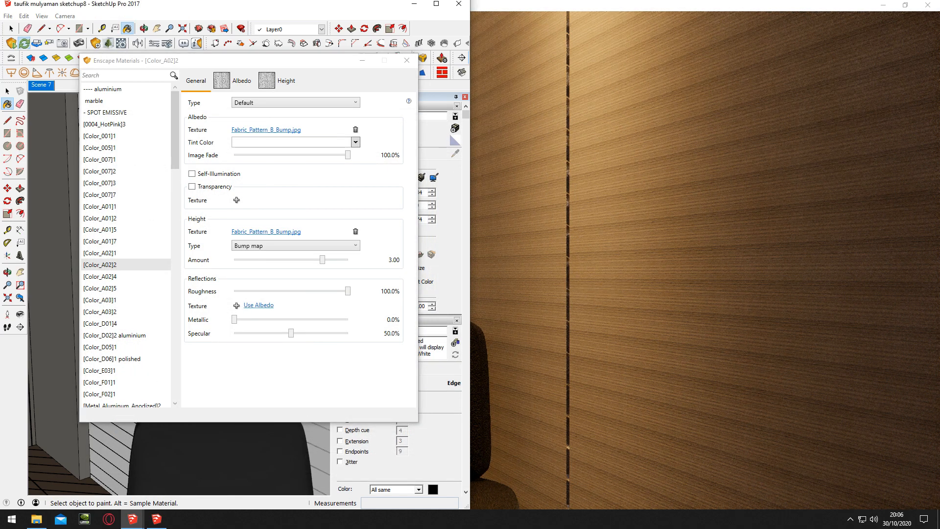
scroll(633, 283, "up", 2)
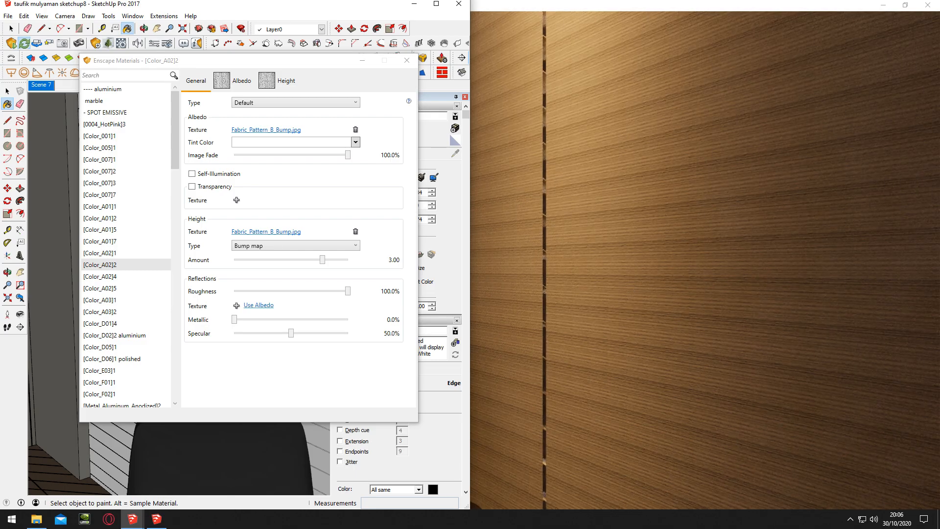
scroll(526, 226, "down", 2)
left_click(363, 61)
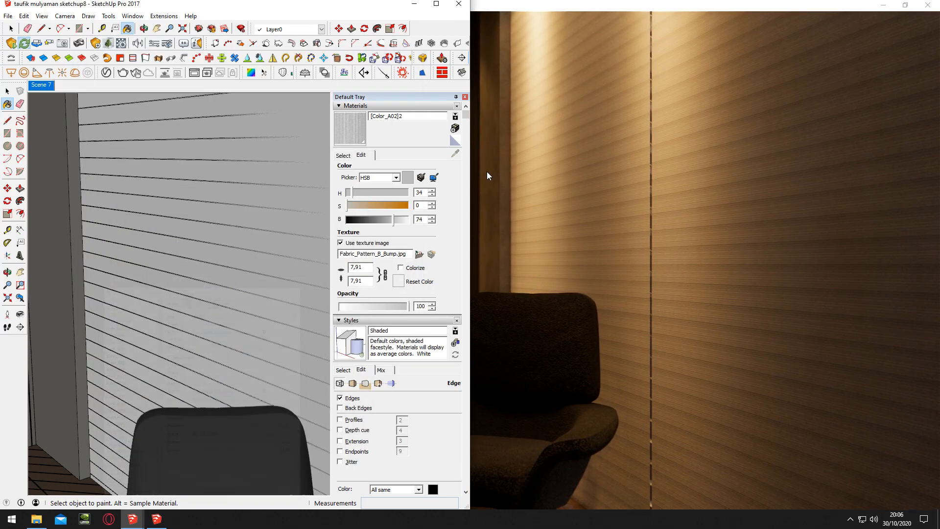
scroll(644, 248, "down", 2)
scroll(643, 248, "up", 4)
scroll(643, 248, "down", 3)
mouse_move(643, 247)
right_mouse_down()
mouse_move(685, 245)
mouse_move(617, 247)
mouse_move(644, 247)
right_mouse_up()
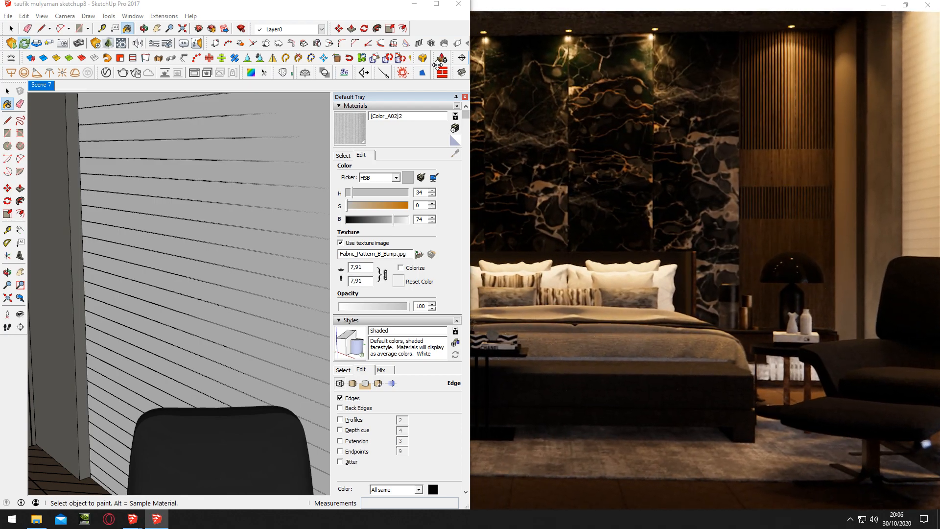
Start an Enscape screenshot and frame the whole bedroom, from ceiling to floor, inside the square safe frame
left_click(415, 6)
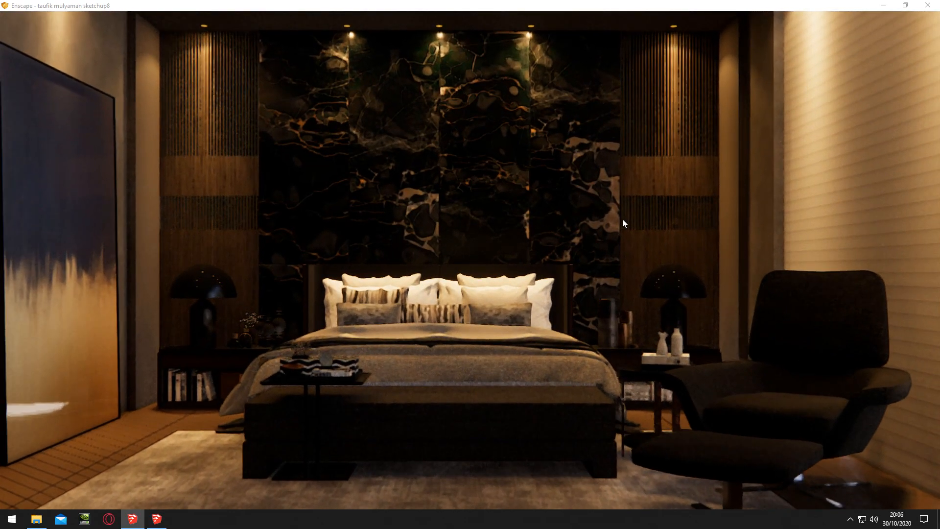
key("shift+F11")
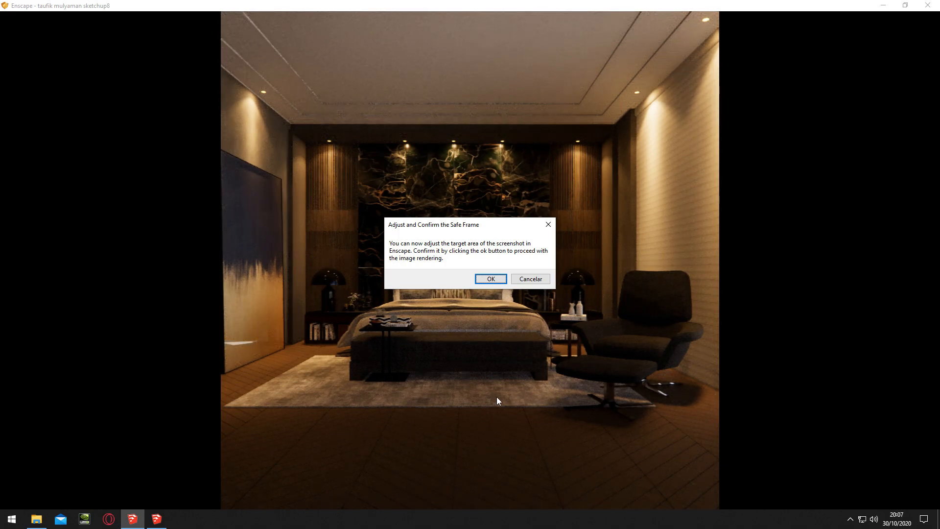
left_click(156, 518)
mouse_move(133, 522)
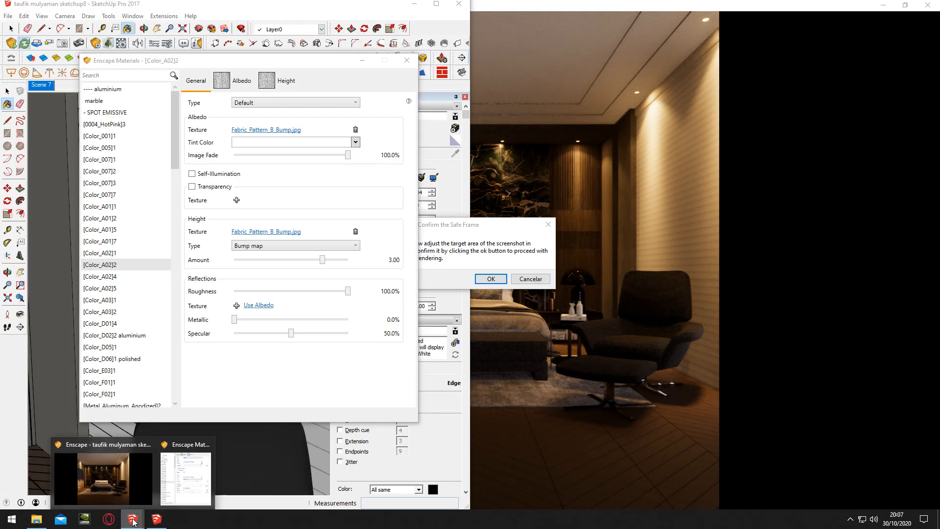
left_click(131, 466)
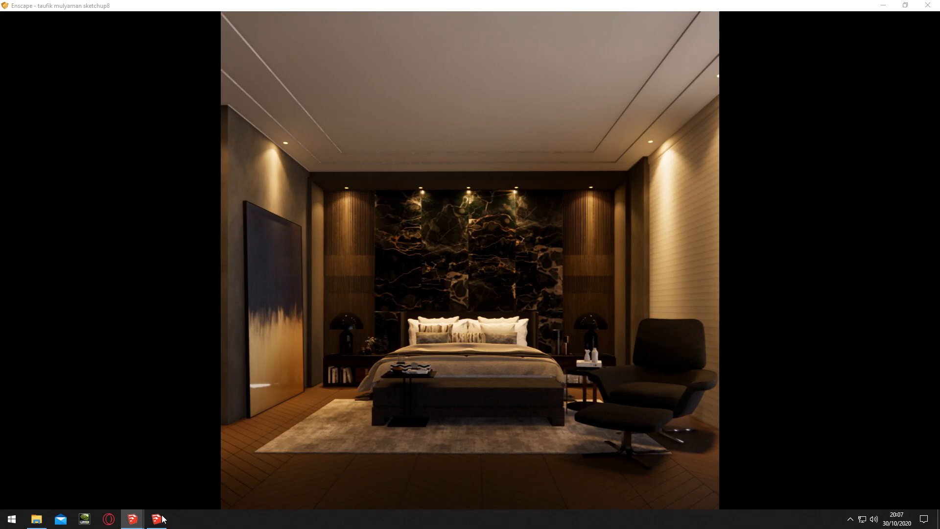
Cancel the pending Enscape screenshot and open Enscape's Visual Settings from SketchUp
left_click(147, 519)
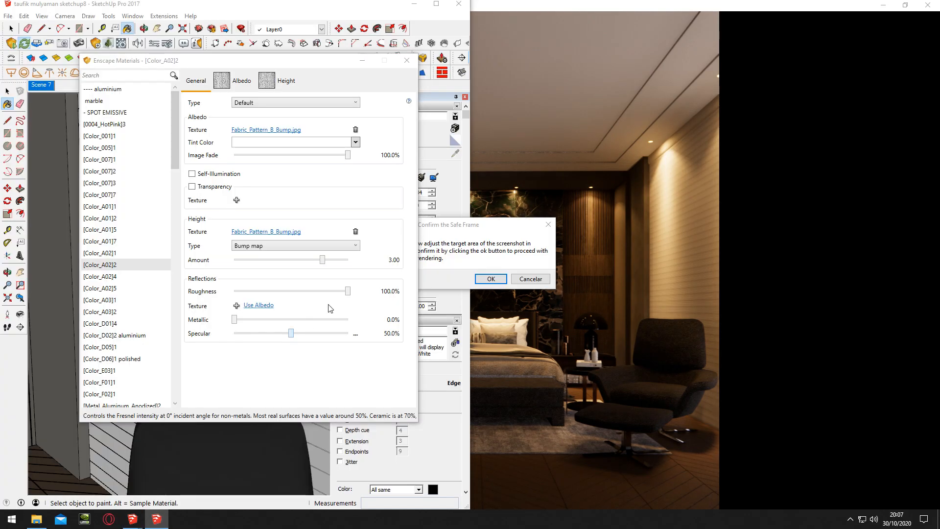
left_click(362, 63)
left_click(528, 278)
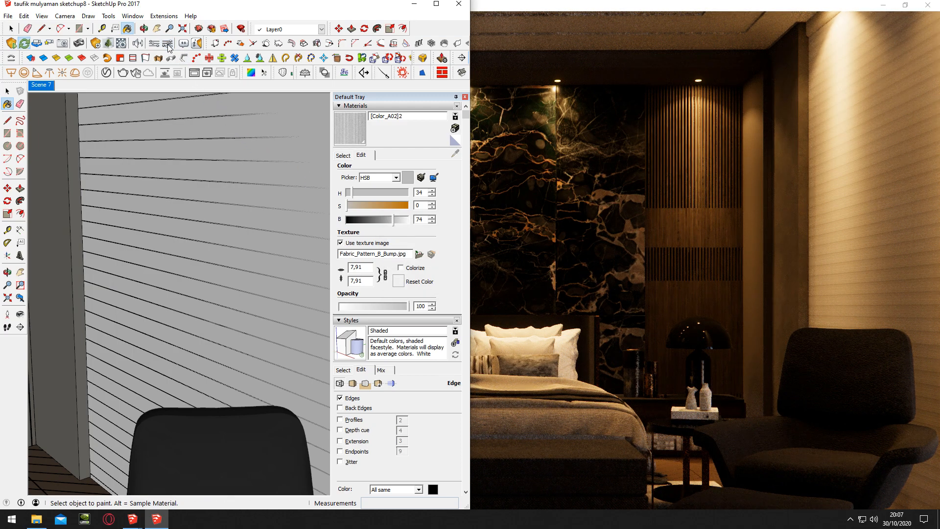
left_click(168, 44)
left_click(240, 33)
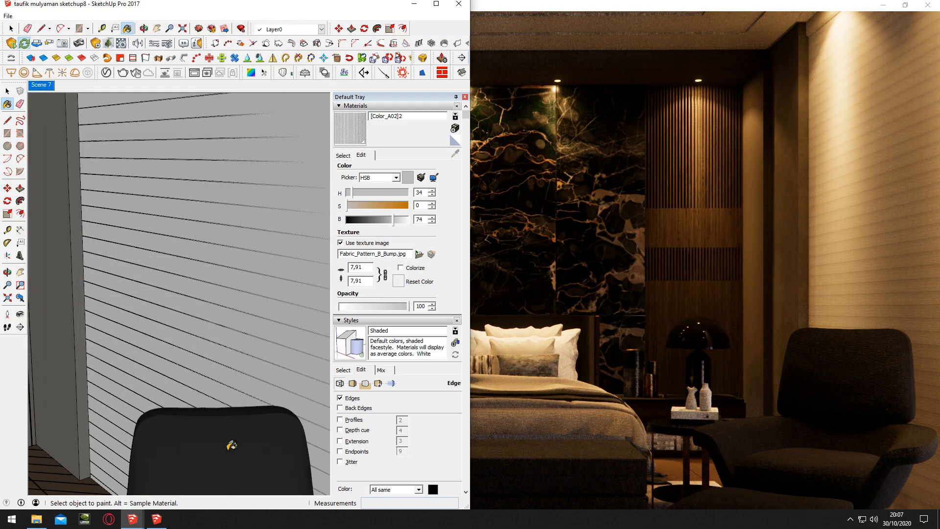
Restart the Enscape screenshot and bring the render view with its safe frame to the front
left_click(157, 519)
key("shift+F11")
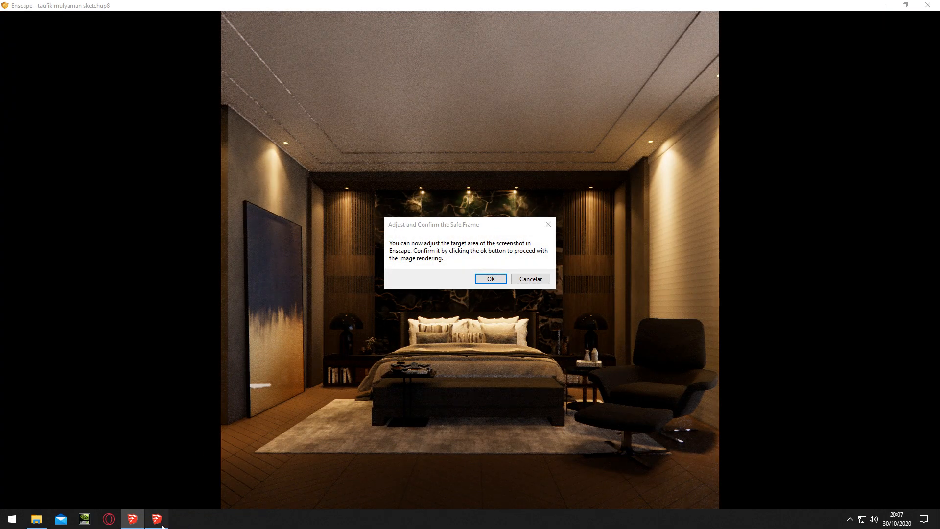
left_click(157, 519)
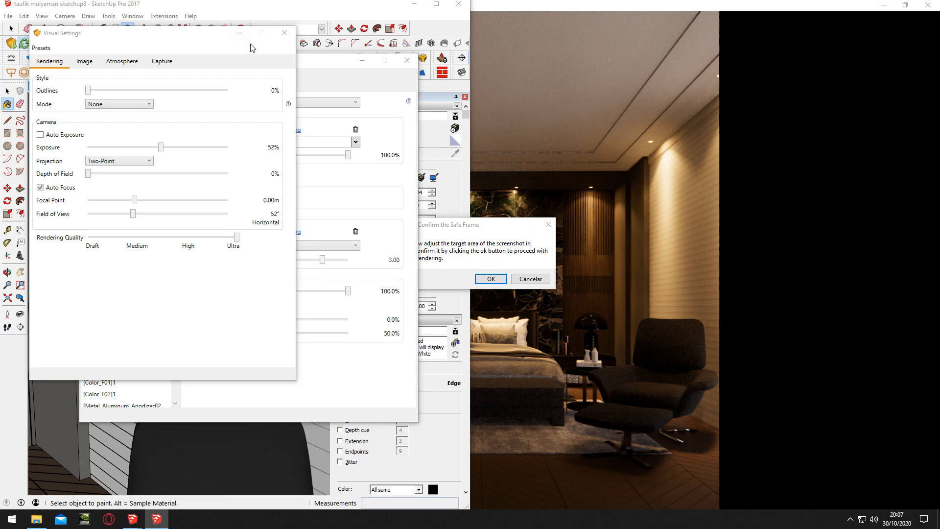
left_click(240, 33)
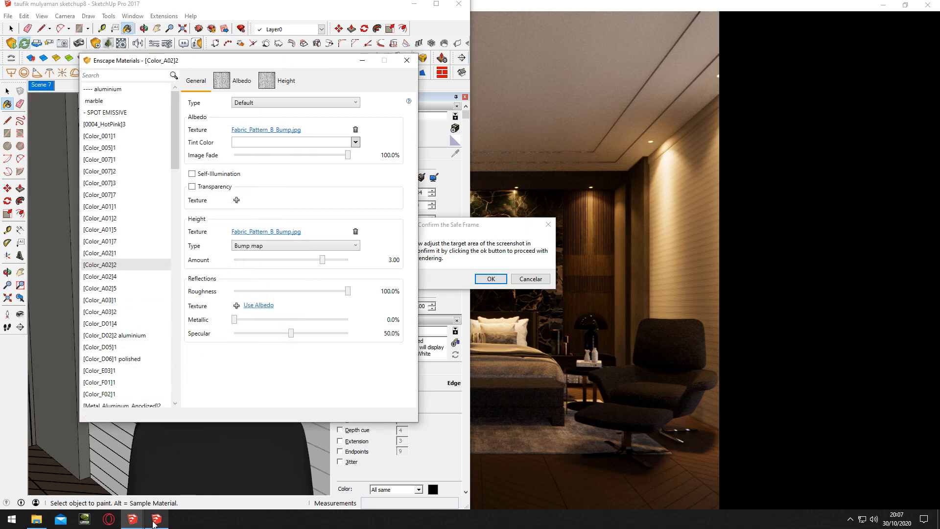
mouse_move(132, 520)
left_click(84, 479)
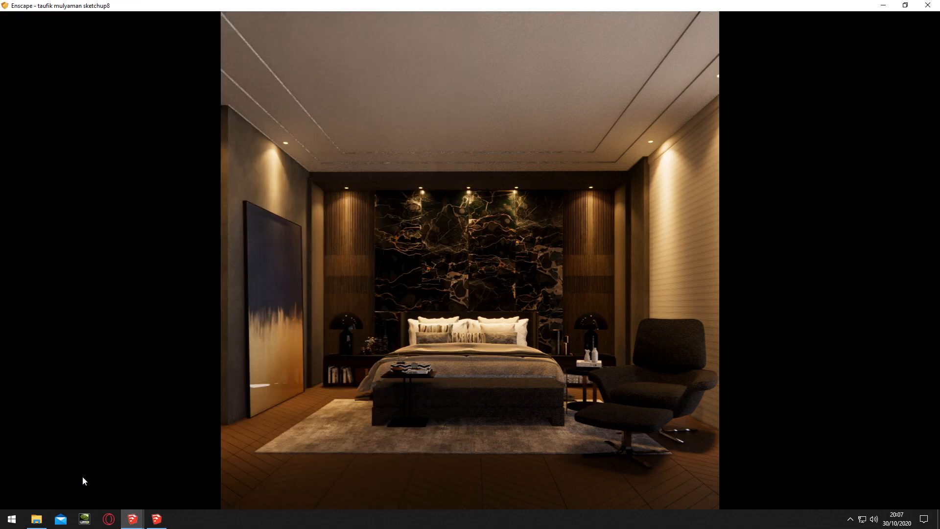
Set the Bloom effect to 20% in Enscape's image settings after trying stronger and weaker amounts
left_click(228, 473)
mouse_move(200, 38)
left_mouse_down()
mouse_move(133, 71)
mouse_move(205, 48)
left_mouse_up()
left_click(99, 75)
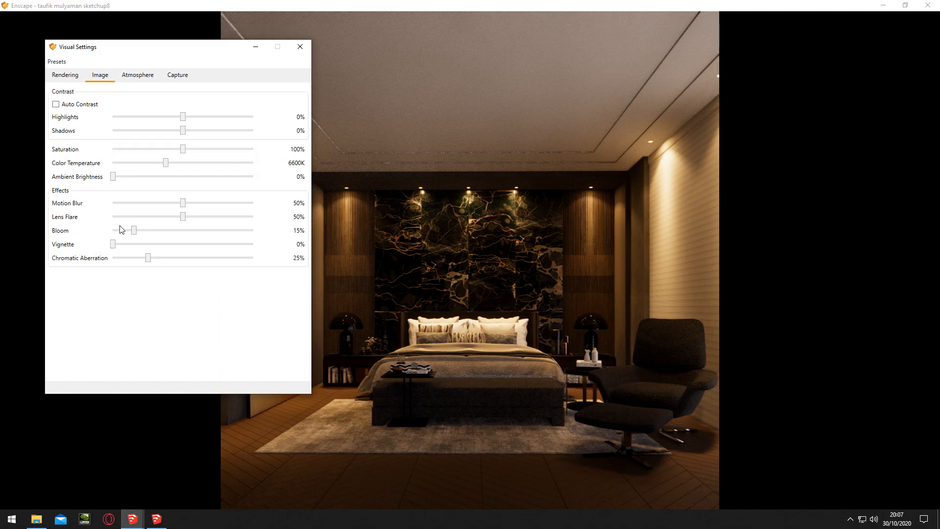
left_click_drag(134, 230, 98, 231)
left_click_drag(198, 229, 202, 230)
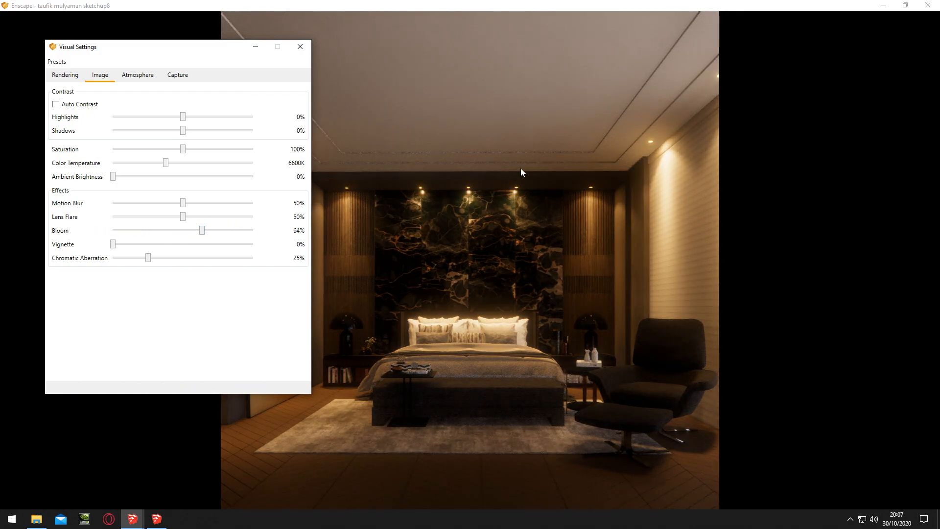
left_click(259, 231)
left_click(292, 247)
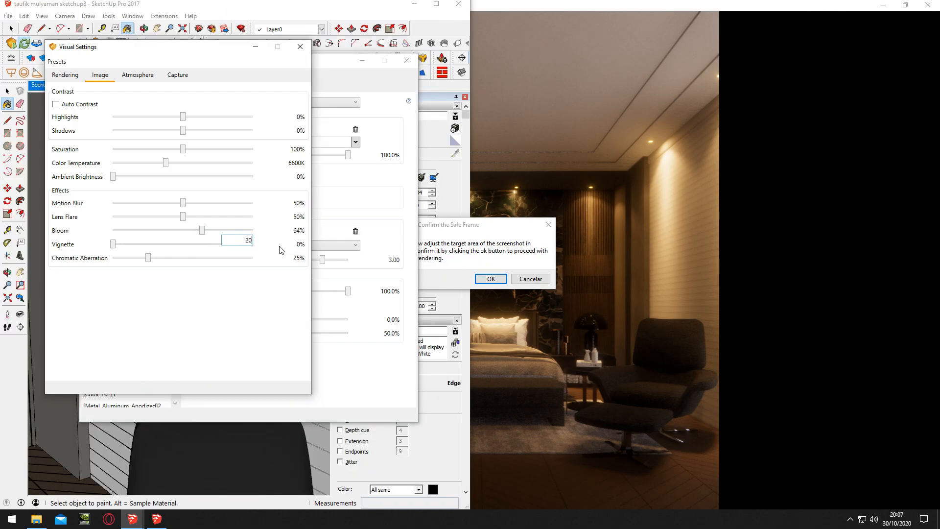
type("2")
key("Return")
left_click(255, 46)
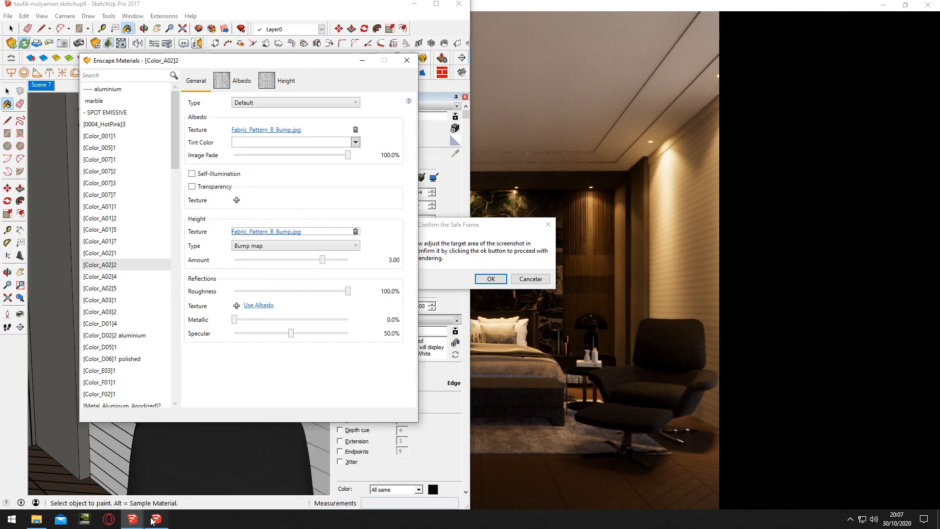
Set the Lens Flare, Motion Blur and Chromatic Aberration effects to 0% in Enscape's Visual Settings
mouse_move(154, 522)
left_click(117, 489)
left_click(212, 482)
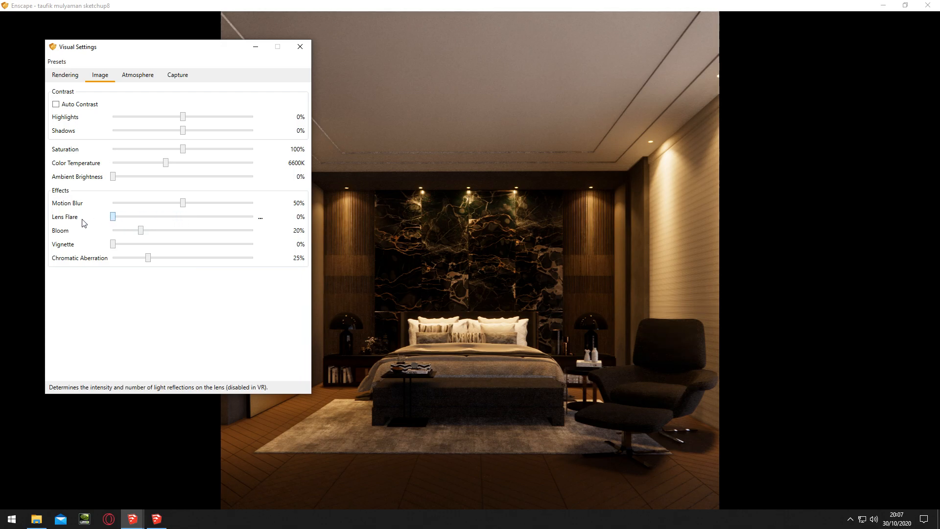
left_click_drag(130, 217, 110, 217)
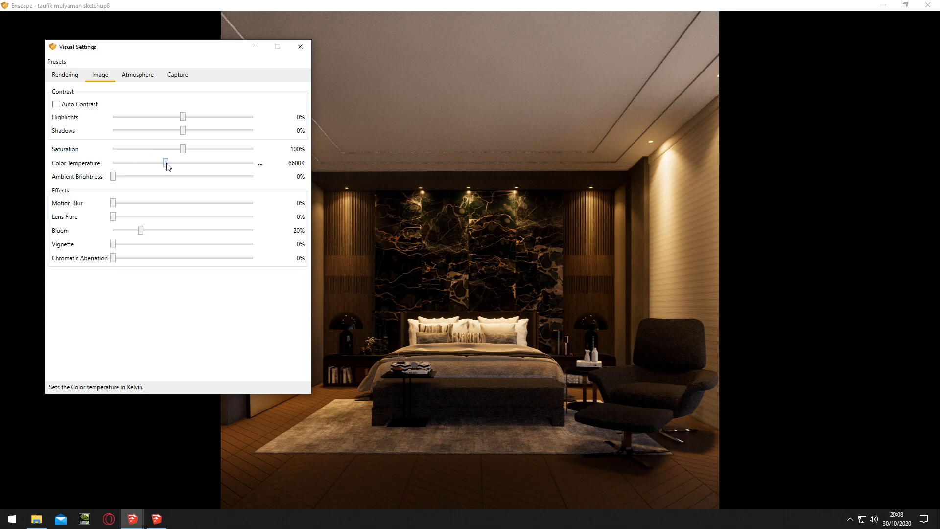
Compare the 1500K and 15000K color temperature extremes and set the render's color temperature to 10281K
mouse_move(208, 50)
left_mouse_down()
mouse_move(149, 55)
mouse_move(191, 52)
left_mouse_up()
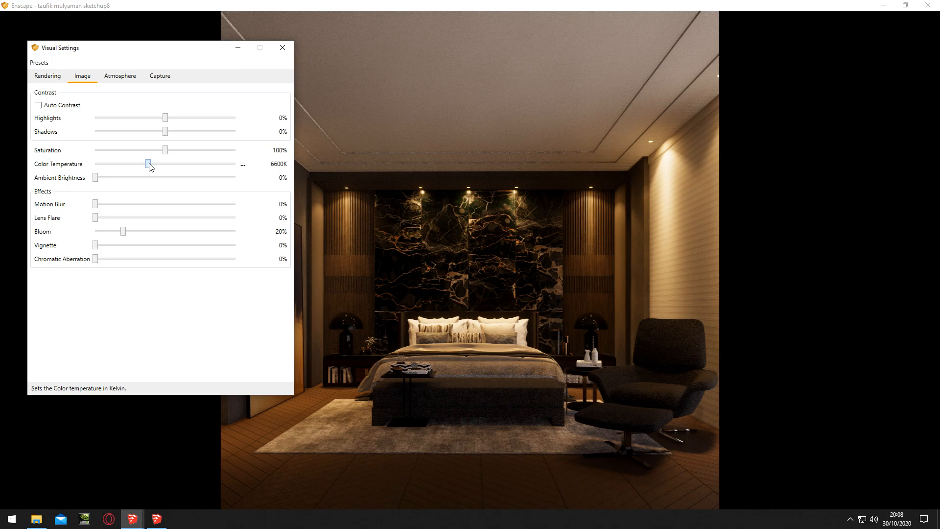
left_click_drag(150, 167, 89, 167)
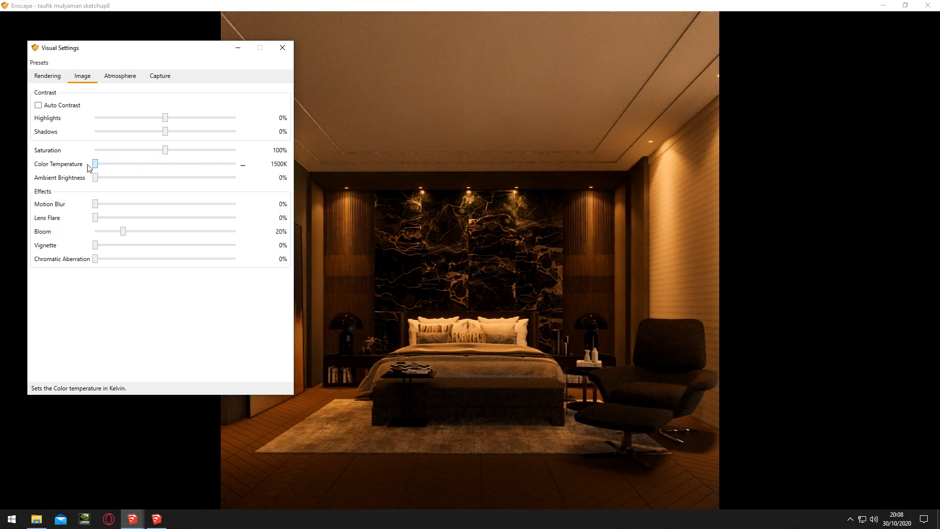
left_click_drag(95, 164, 295, 166)
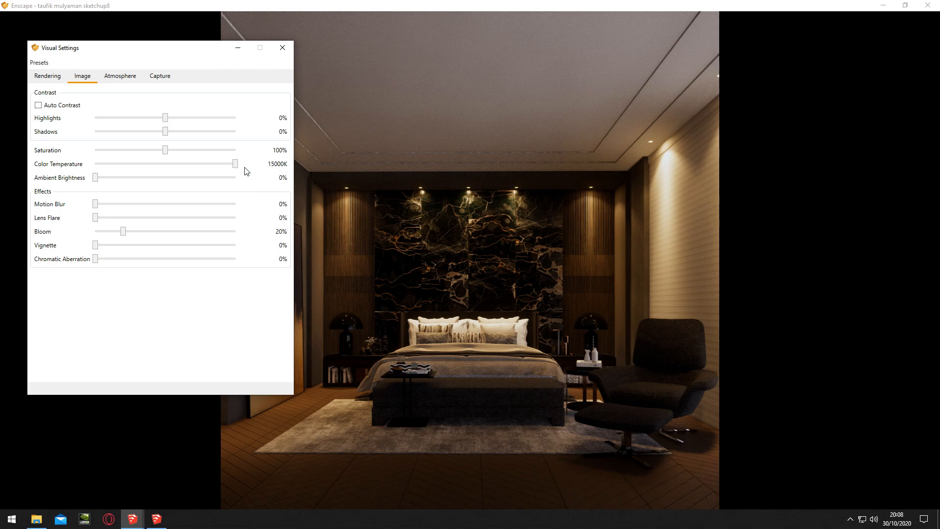
left_click_drag(236, 164, 188, 164)
Reduce the render's highlights to -38%, try shadows at -100%, and bring the shadows back to about 1%
left_click_drag(166, 119, 90, 141)
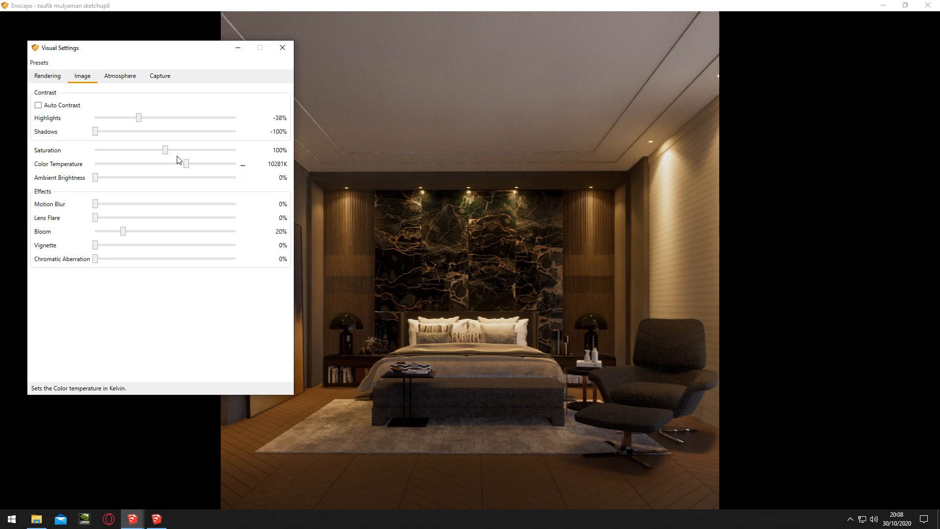
double_click(94, 131)
key("Right")
key("Right")
key("Right")
key("Right")
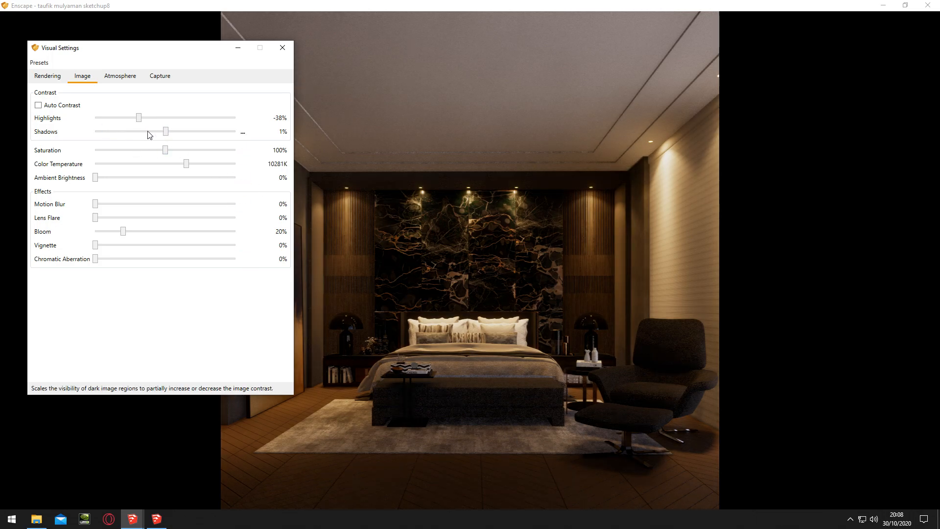
mouse_move(168, 134)
left_mouse_down()
mouse_move(151, 133)
mouse_move(165, 132)
left_mouse_up()
Try a camera exposure of 53%, restore it to 52%, and review the image and atmosphere settings
left_click(49, 77)
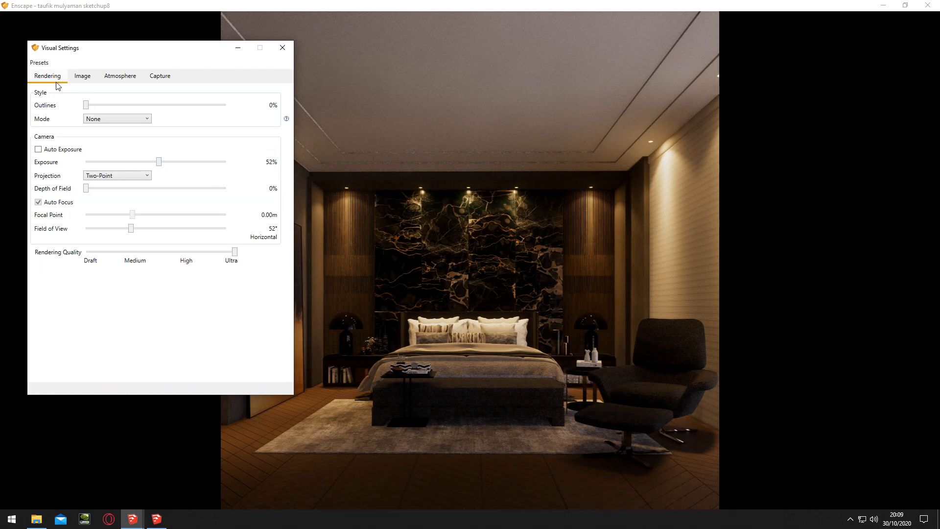
left_click_drag(160, 163, 161, 166)
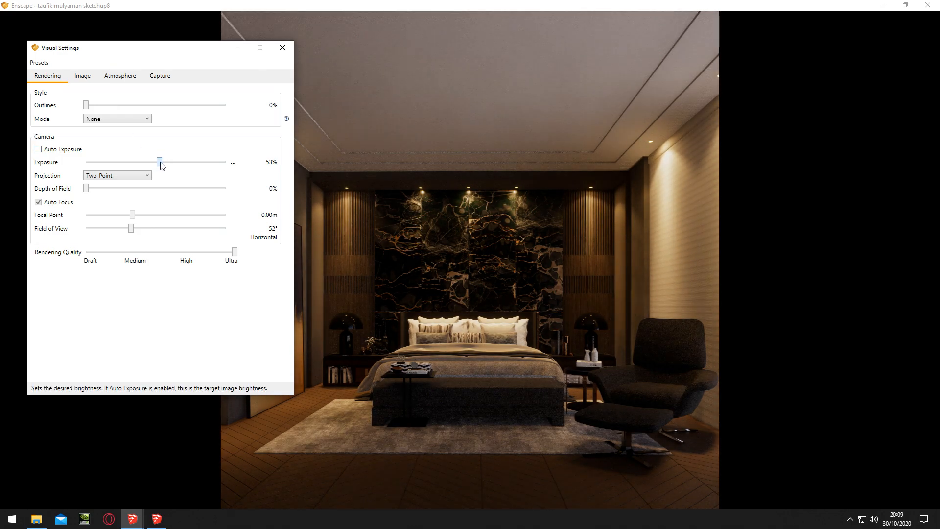
left_click_drag(160, 165, 160, 165)
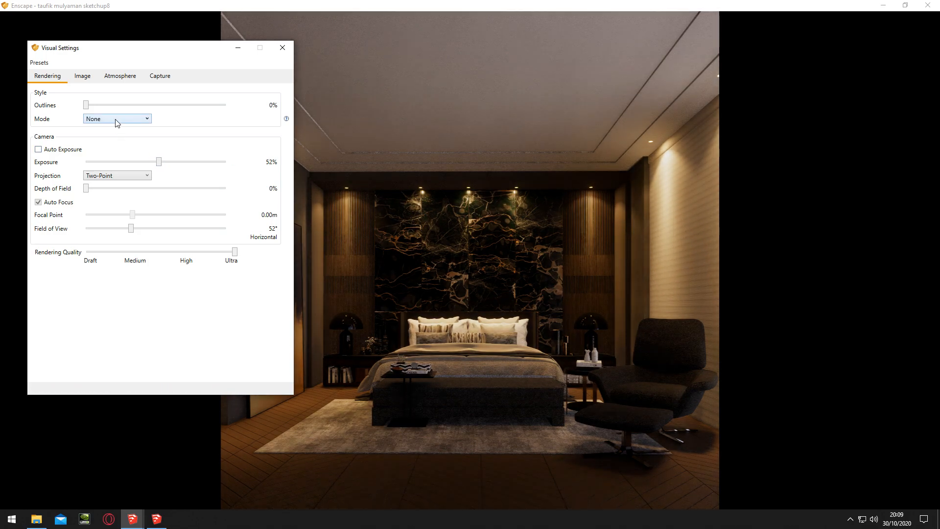
left_click(89, 81)
left_click(120, 78)
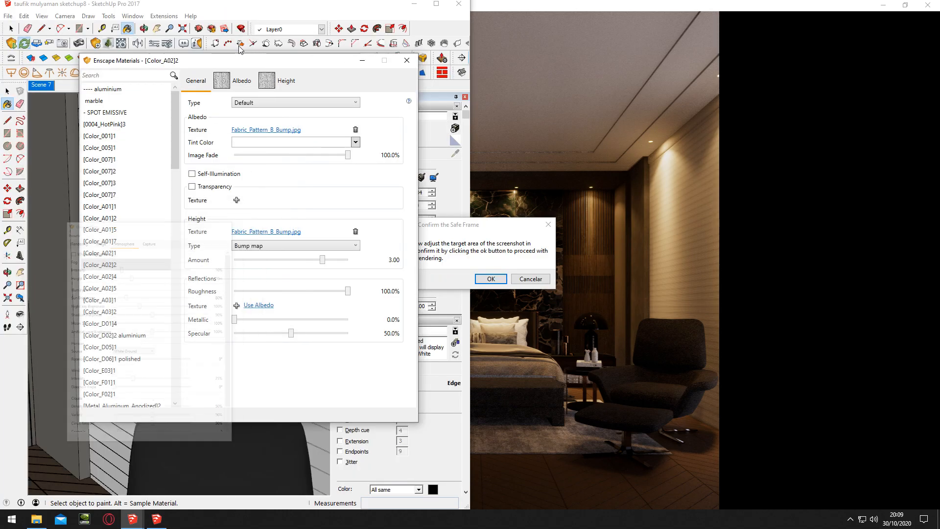
Confirm the screenshot's safe frame and save the Enscape render under the name TESTE 1
left_click(360, 60)
left_click(492, 279)
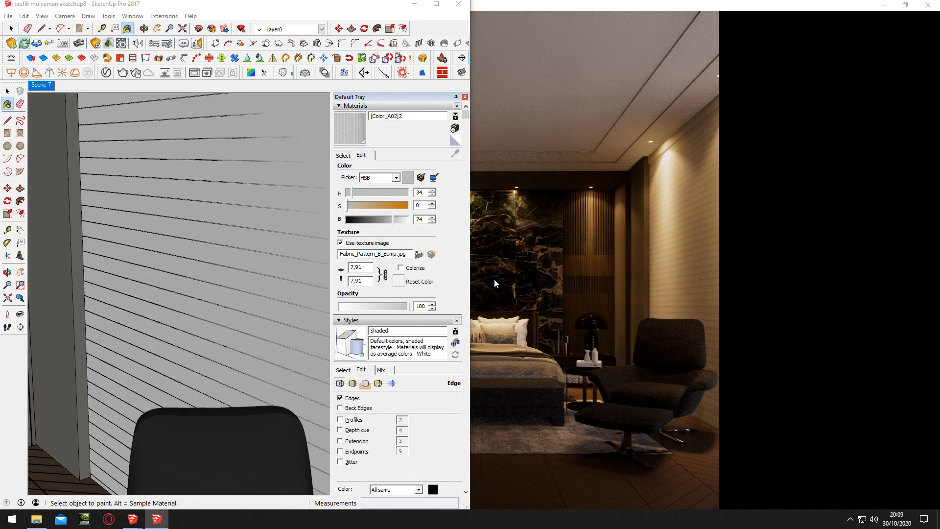
left_click(129, 345)
type("TESTE")
key("Return")
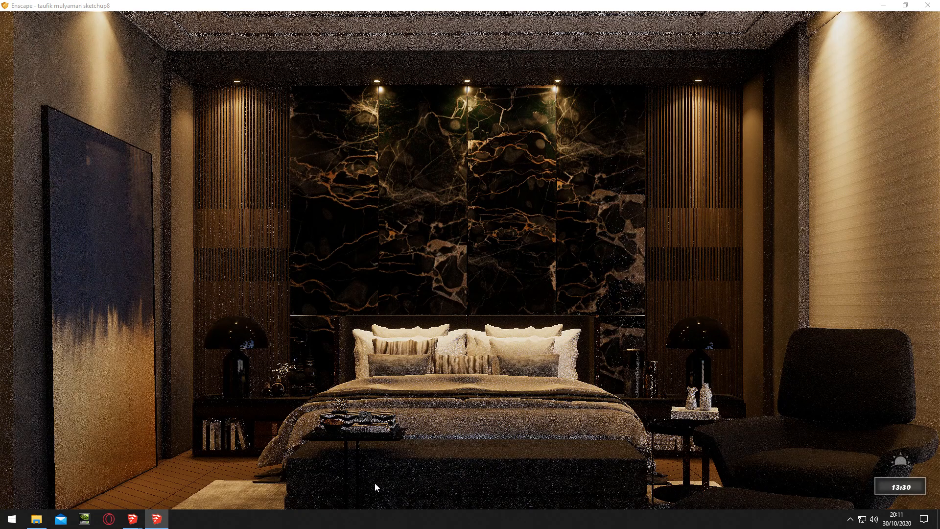
Open the rendered TESTE 1.png from the Área de Trabalho folder and examine the bench and bedding fabrics up close
left_click(37, 519)
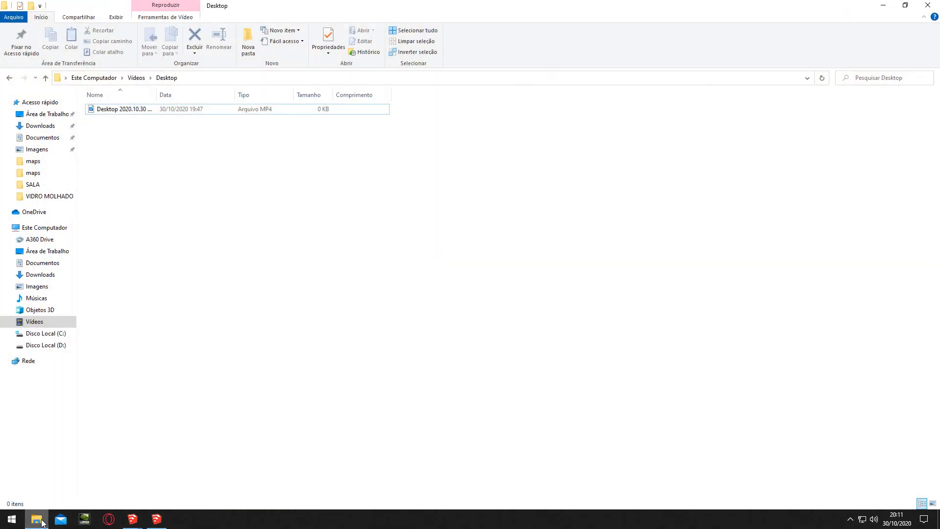
left_click(56, 252)
double_click(110, 117)
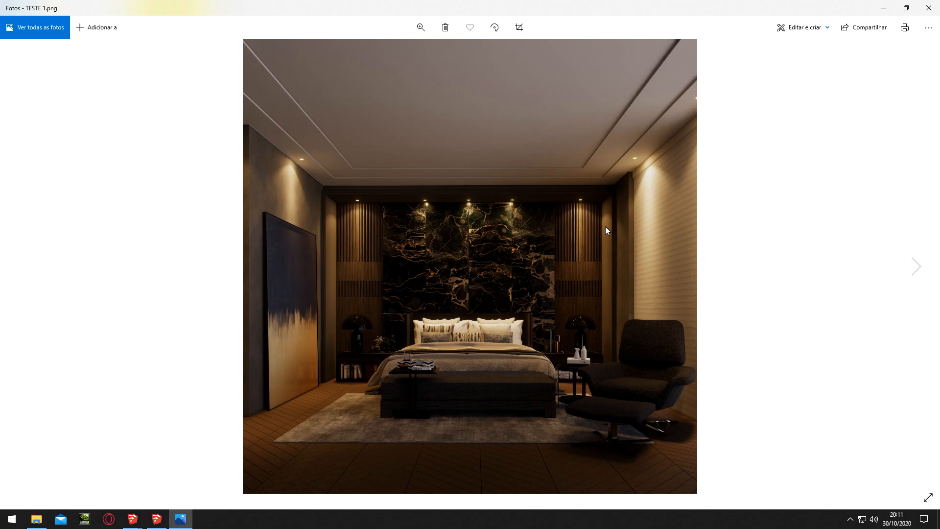
scroll(507, 348, "up", 6)
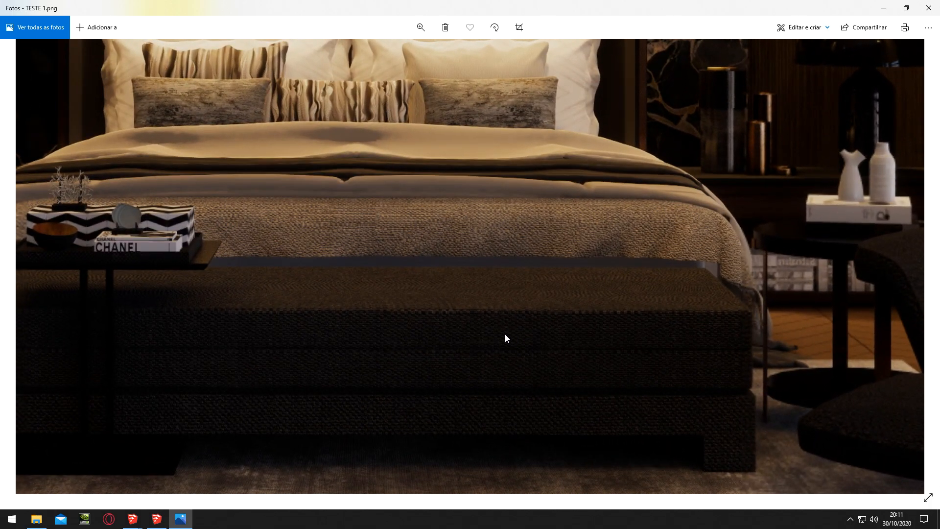
Examine the glossy bedside lamp, marble wall and nightstand decor up close in the TESTE 1.png render
scroll(440, 203, "down", 2)
scroll(431, 196, "down", 4)
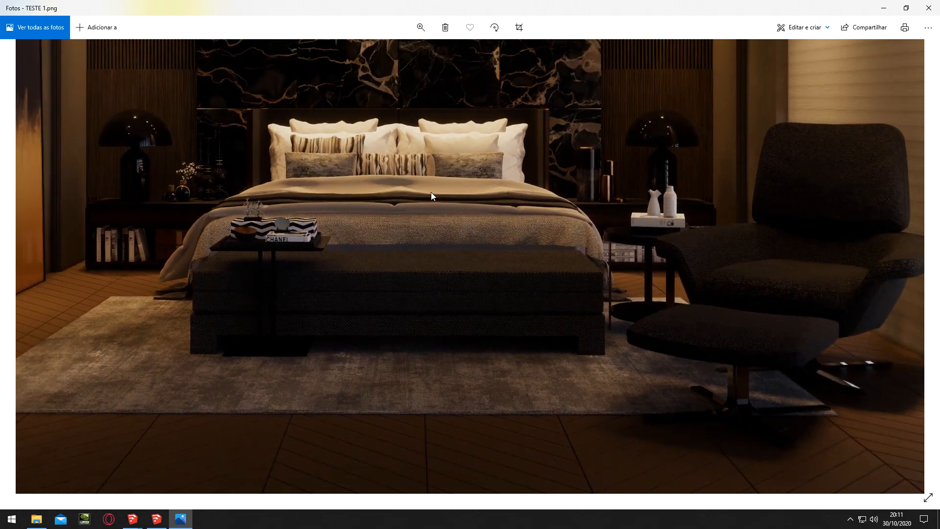
scroll(693, 132, "up", 6)
scroll(617, 151, "up", 2)
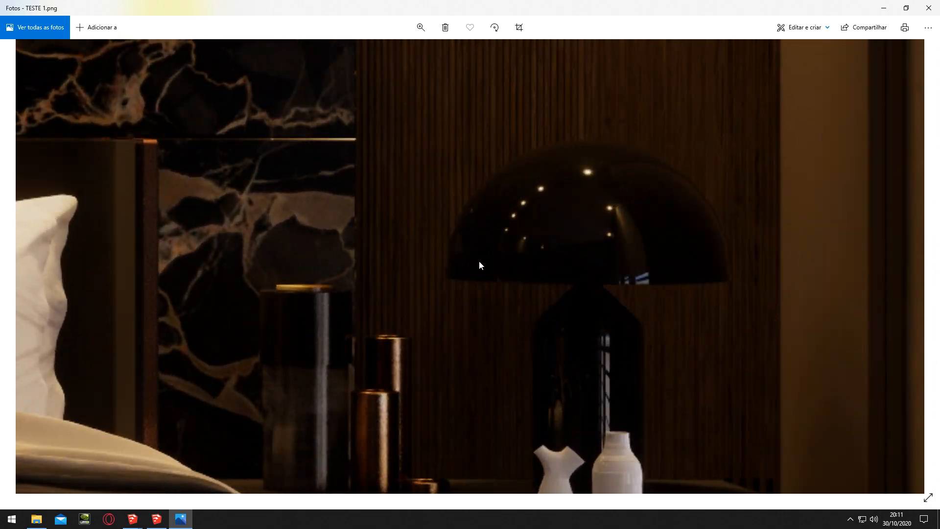
scroll(538, 223, "down", 3)
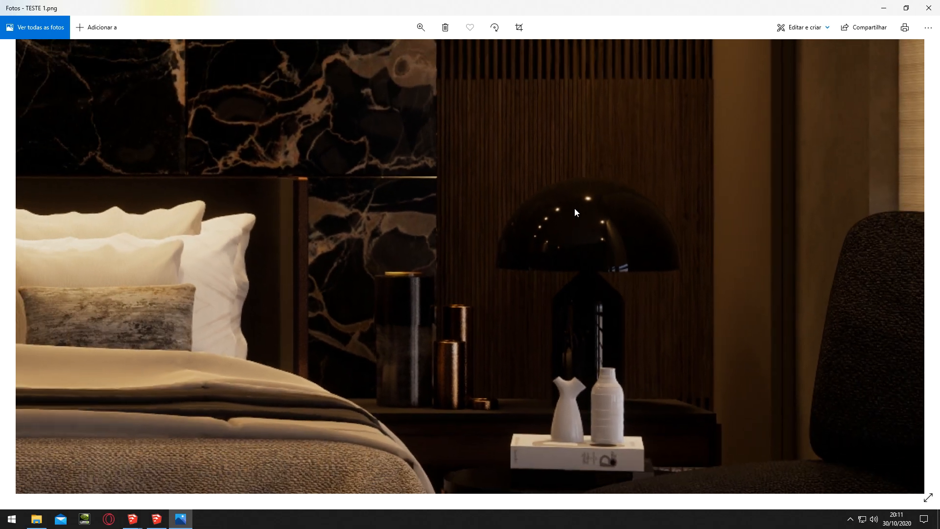
scroll(507, 229, "down", 2)
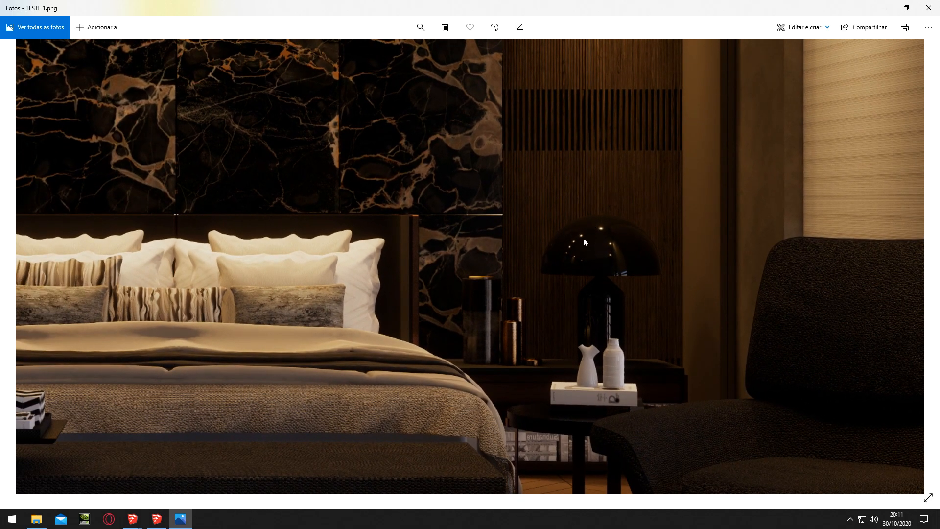
scroll(490, 302, "up", 2)
scroll(465, 296, "down", 5)
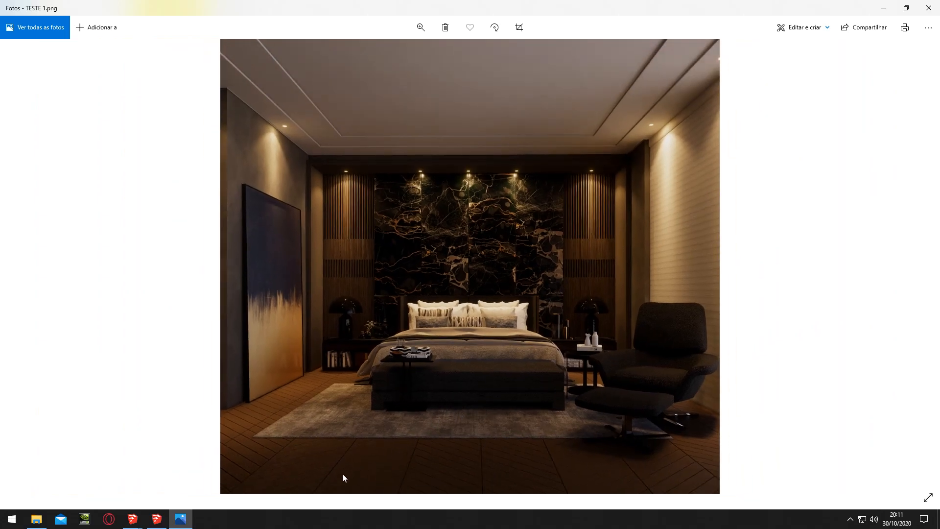
Examine the rug texture, wood floor and bench base up close, comparing them with the whole render
scroll(347, 472, "up", 7)
scroll(422, 453, "down", 7)
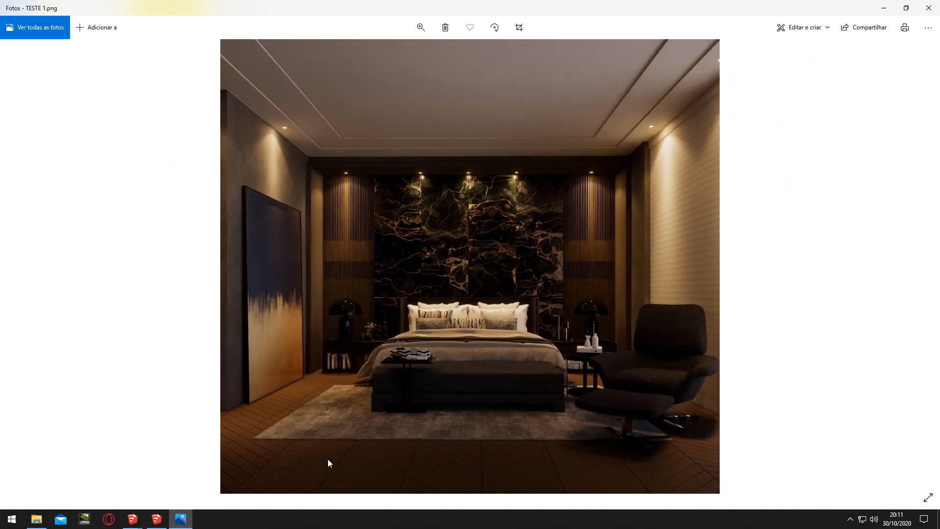
scroll(339, 428, "up", 7)
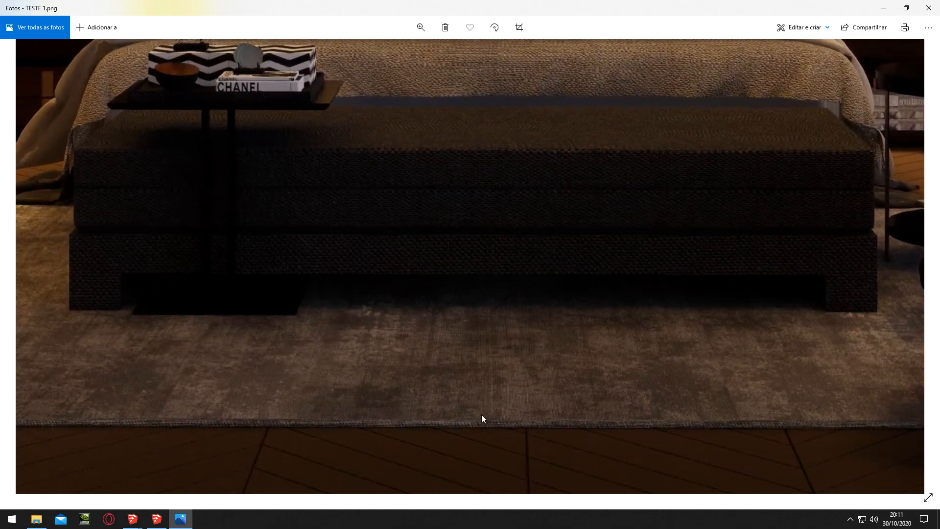
scroll(505, 382, "up", 1)
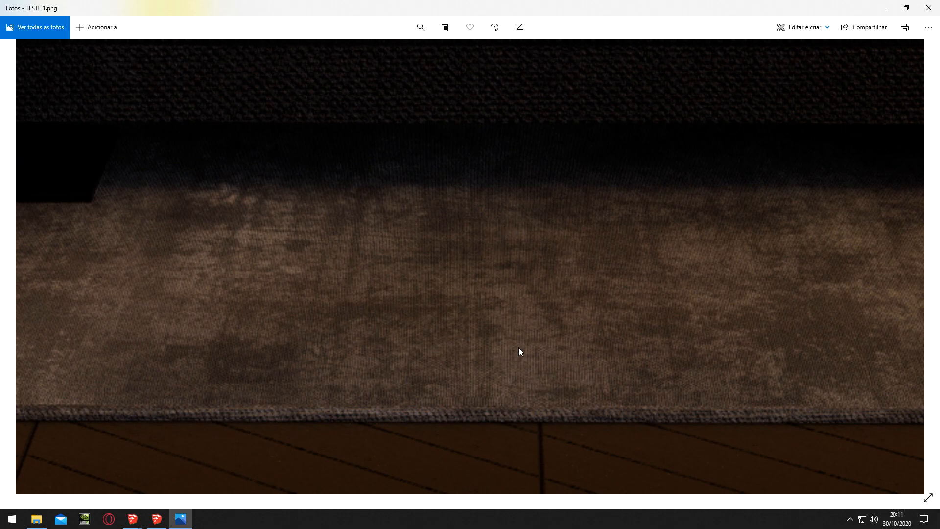
scroll(518, 352, "down", 4)
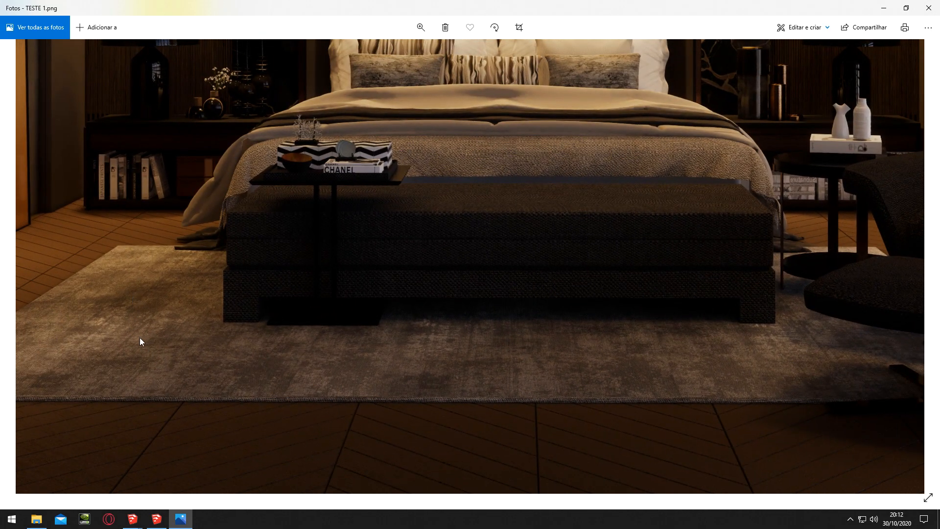
scroll(147, 338, "up", 3)
scroll(441, 307, "down", 3)
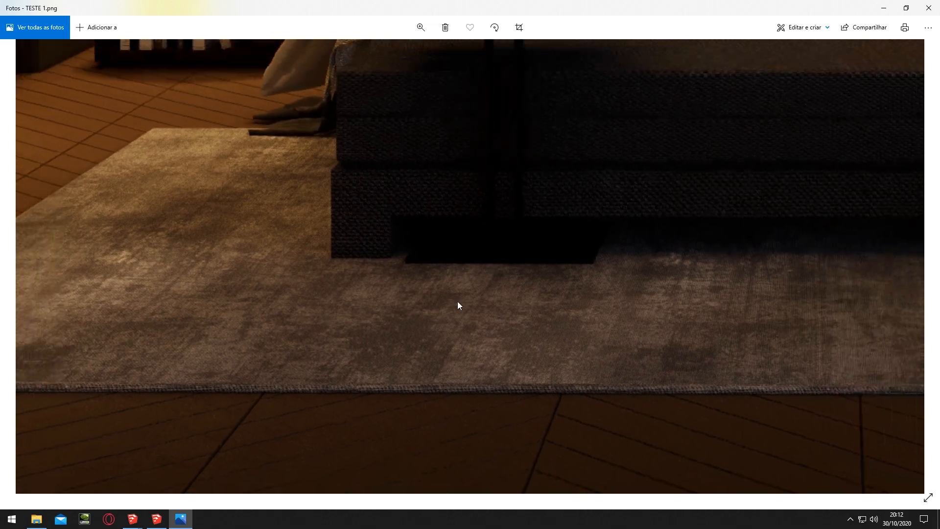
scroll(597, 309, "down", 2)
scroll(597, 313, "down", 2)
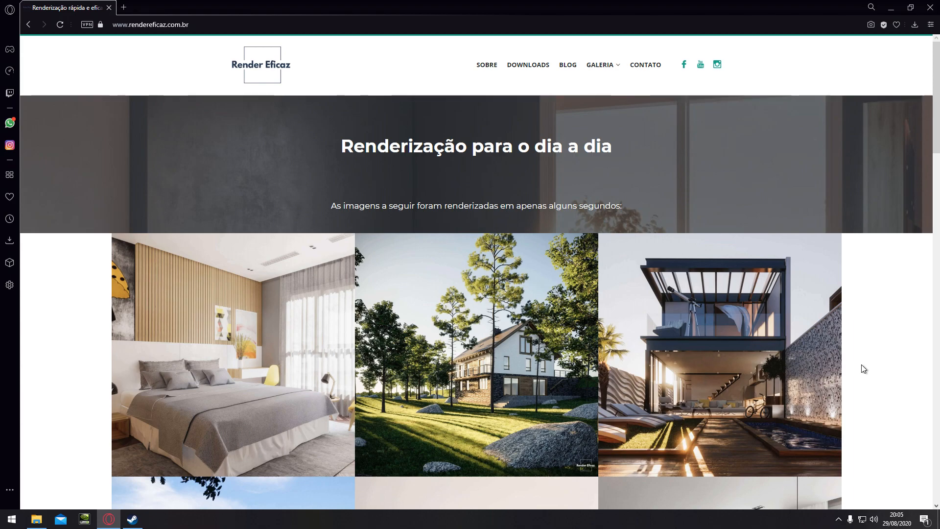
On the Render Eficaz website in the Opera browser, open the Galeria dos Alunos
scroll(830, 317, "down", 2)
scroll(830, 317, "up", 2)
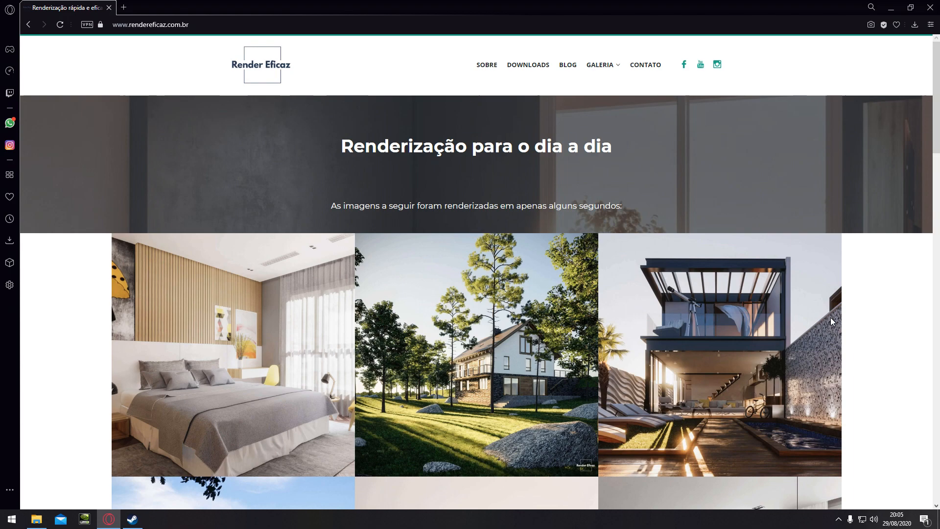
left_click(205, 24)
left_click(601, 67)
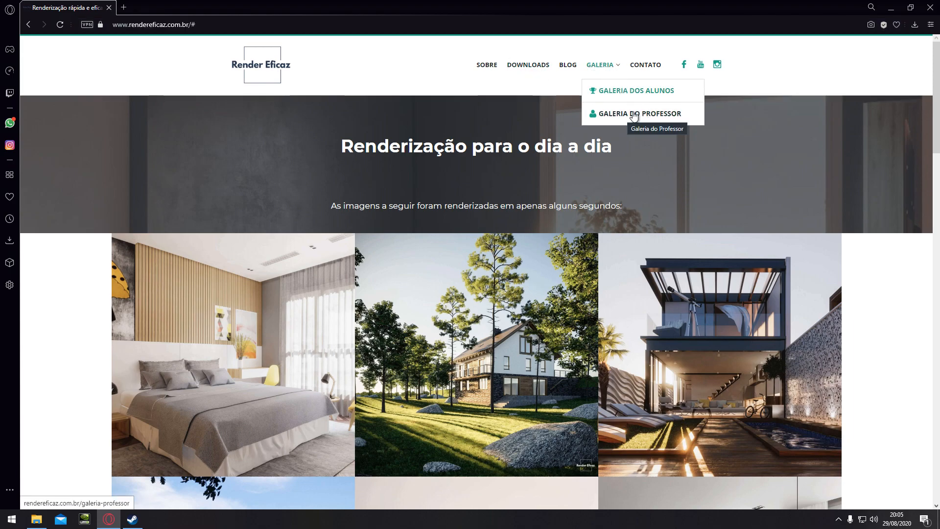
left_click(657, 96)
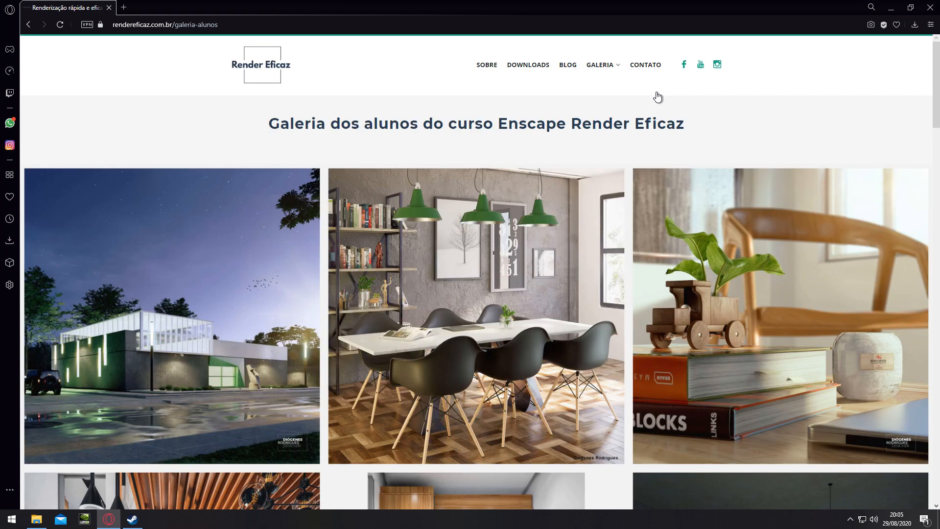
Browse the student renders in the Galeria dos Alunos down to the end of the page
scroll(577, 260, "down", 2)
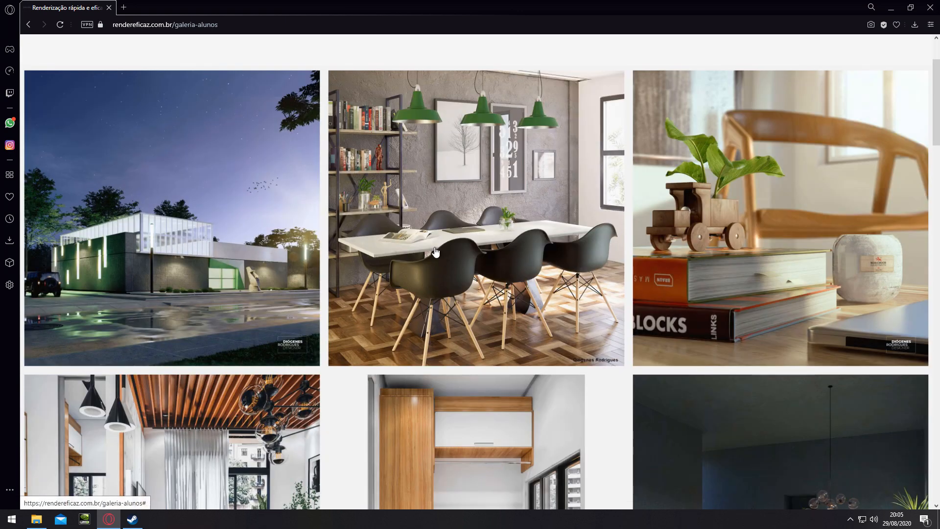
scroll(794, 250, "down", 4)
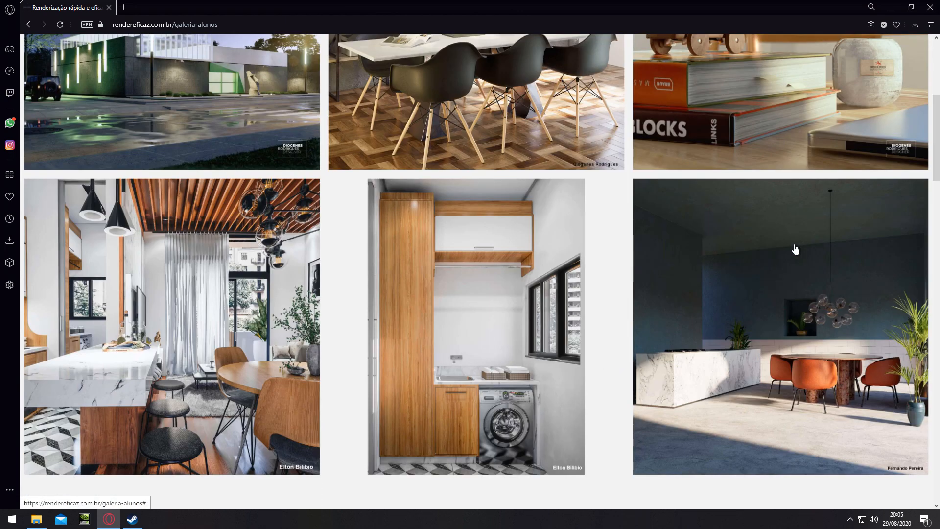
scroll(612, 299, "down", 4)
scroll(611, 298, "down", 10)
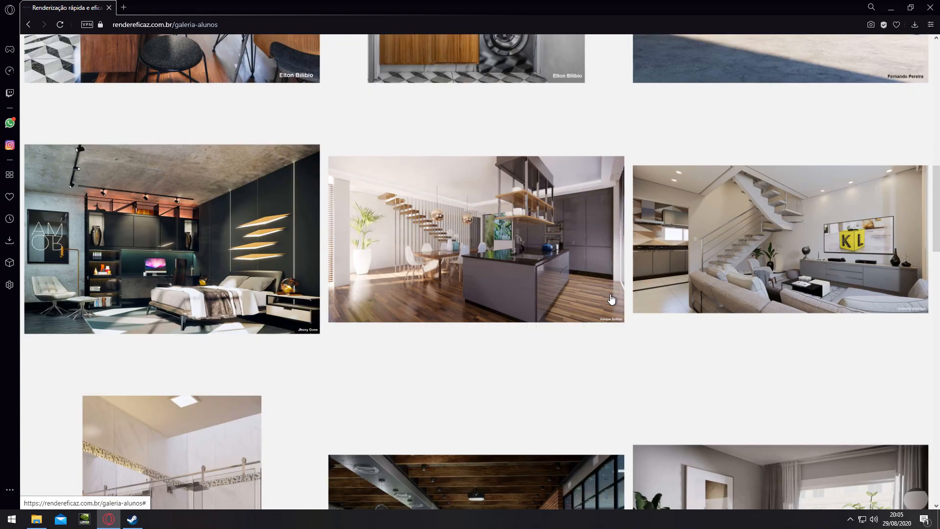
scroll(242, 215, "down", 2)
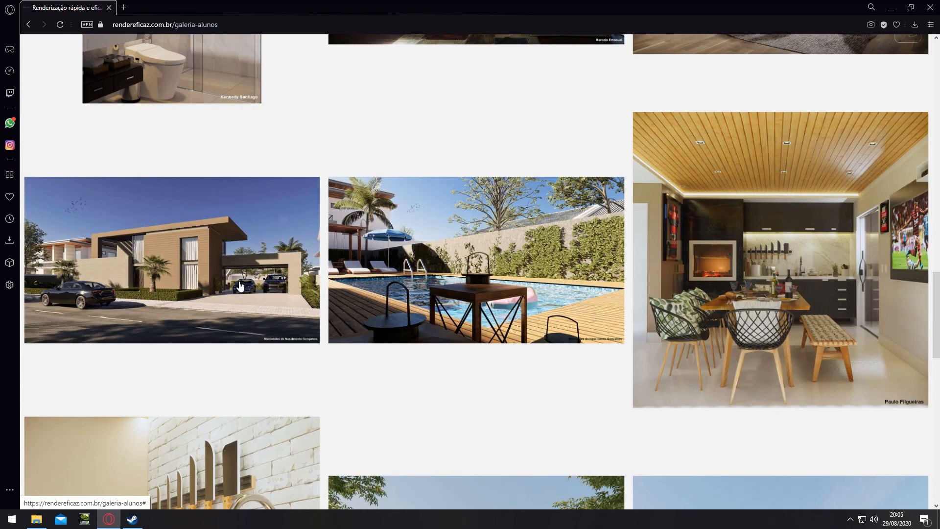
scroll(499, 255, "down", 6)
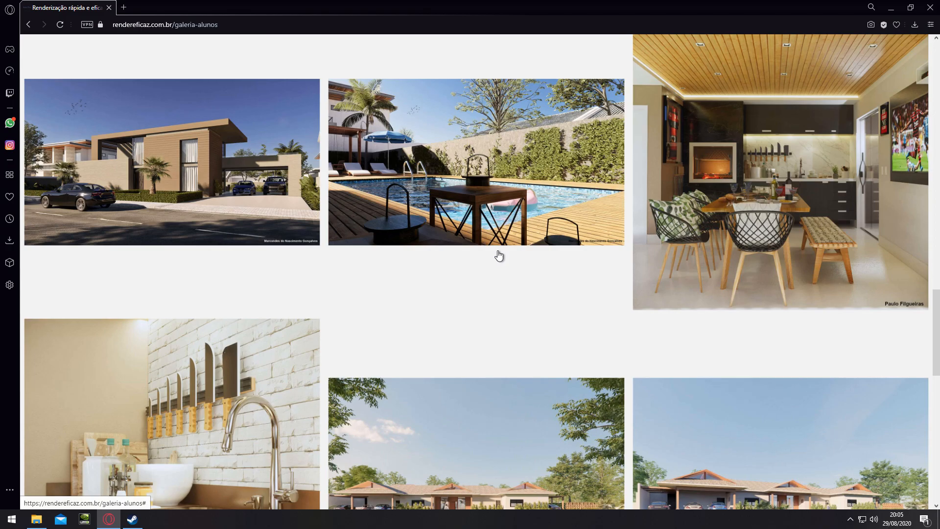
scroll(499, 256, "down", 4)
scroll(499, 256, "down", 4)
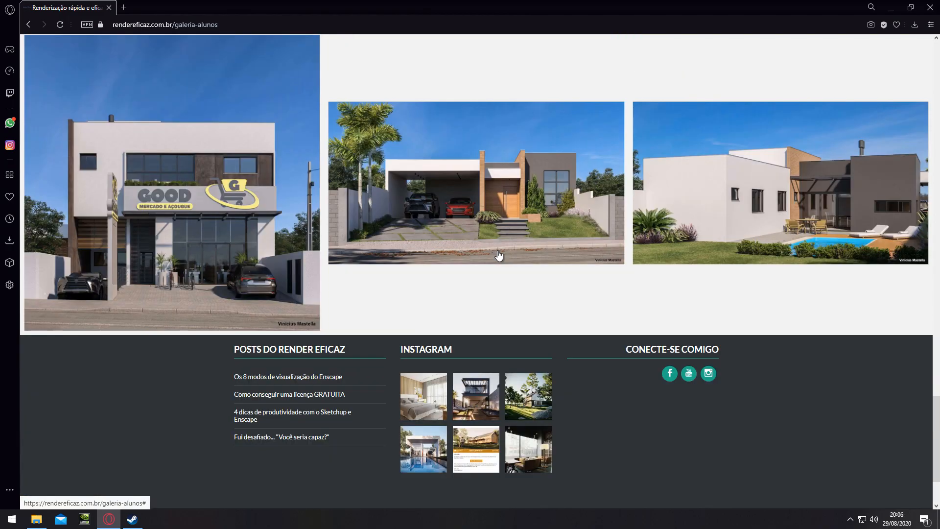
Review the exterior and interior student renders again, from the end of the gallery back to its heading
scroll(499, 256, "up", 2)
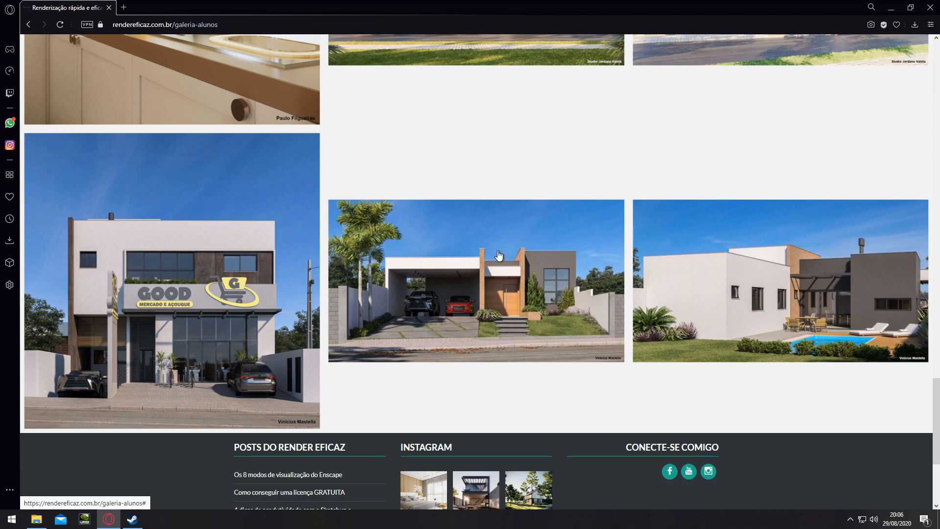
scroll(499, 256, "up", 2)
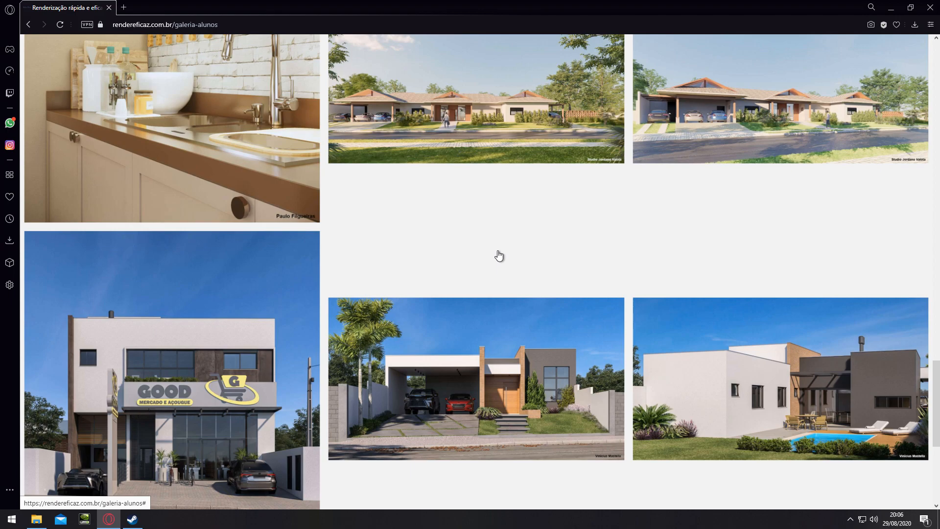
scroll(485, 217, "down", 2)
scroll(532, 335, "up", 2)
scroll(426, 333, "down", 2)
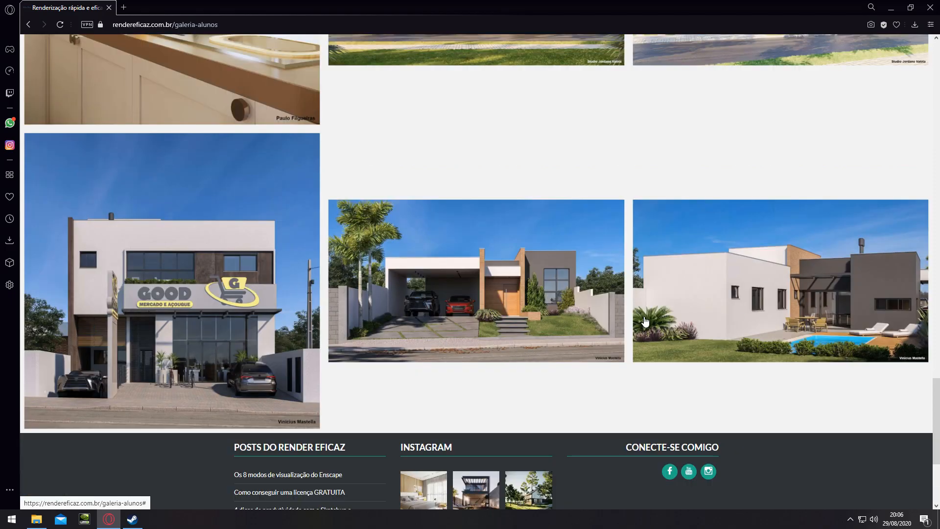
scroll(525, 346, "up", 15)
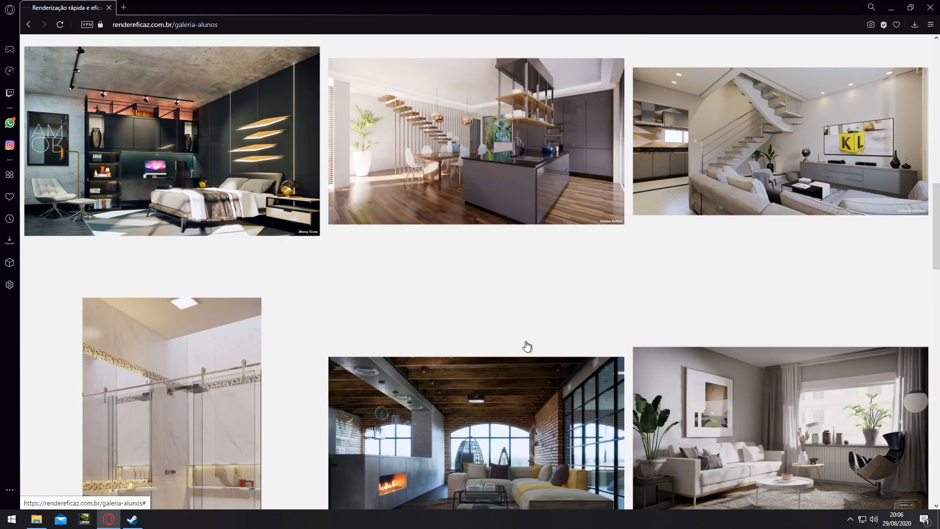
scroll(527, 346, "up", 4)
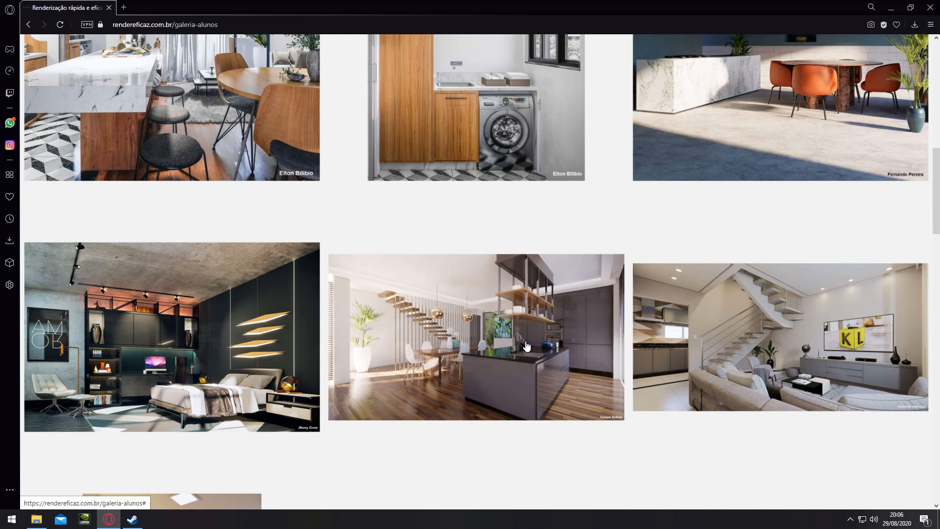
scroll(527, 346, "up", 9)
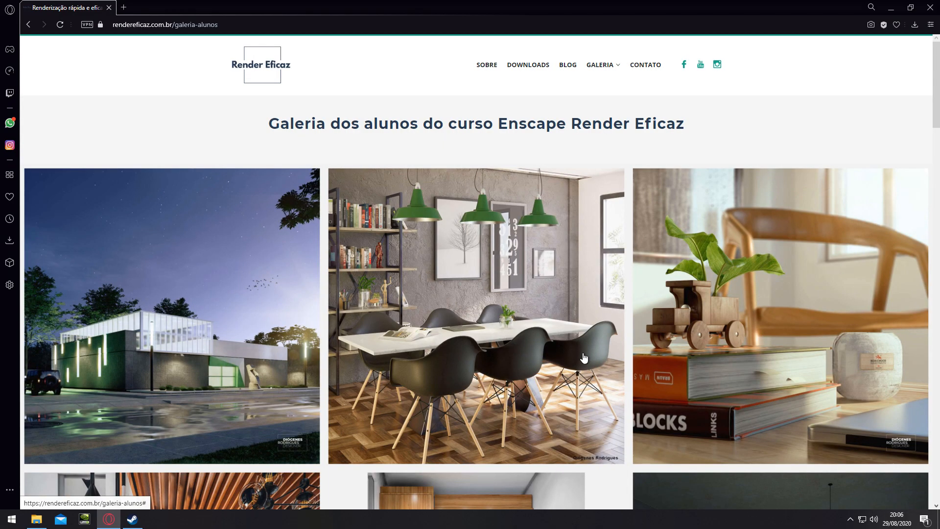